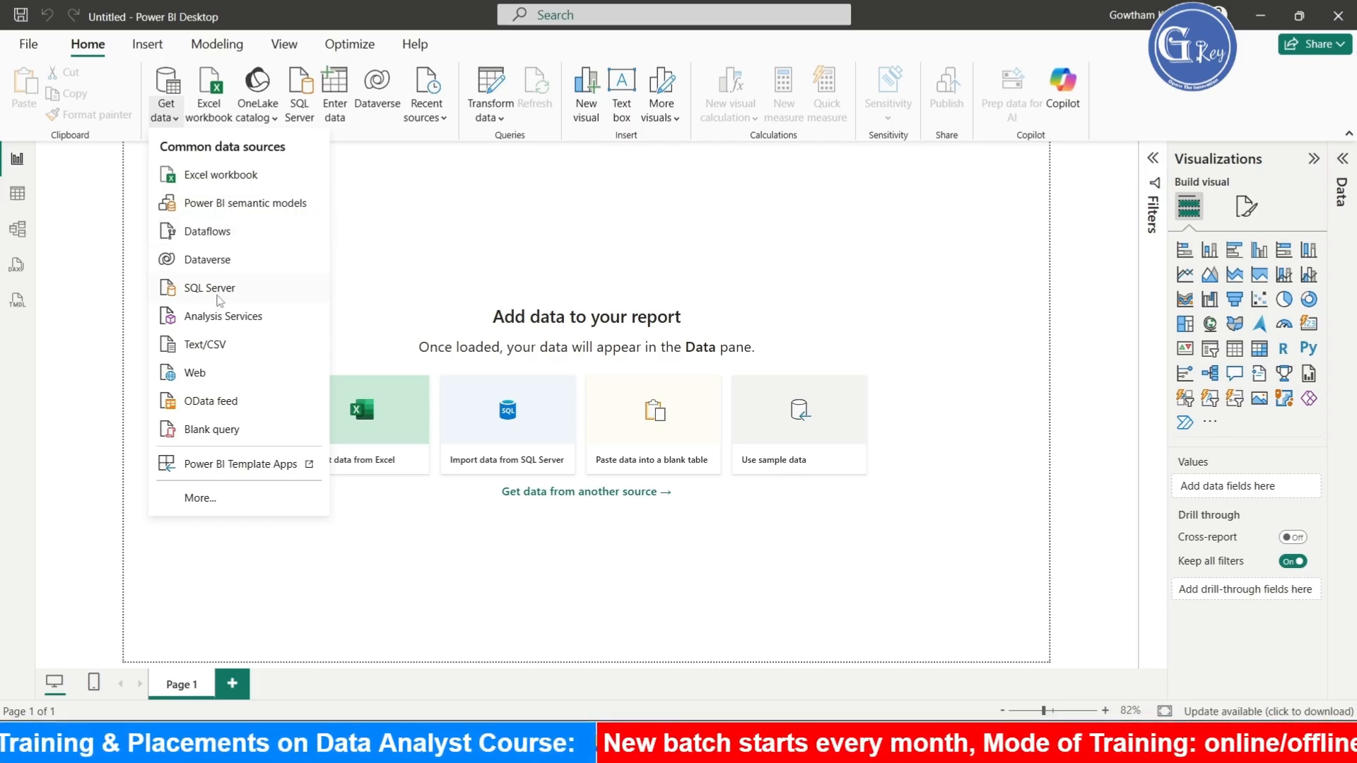
Start an SQL Server database import and set the server to GKEYSOLUTIONS, looking up the name in SQL Server Management Studio's connection dialog
left_click(376, 311)
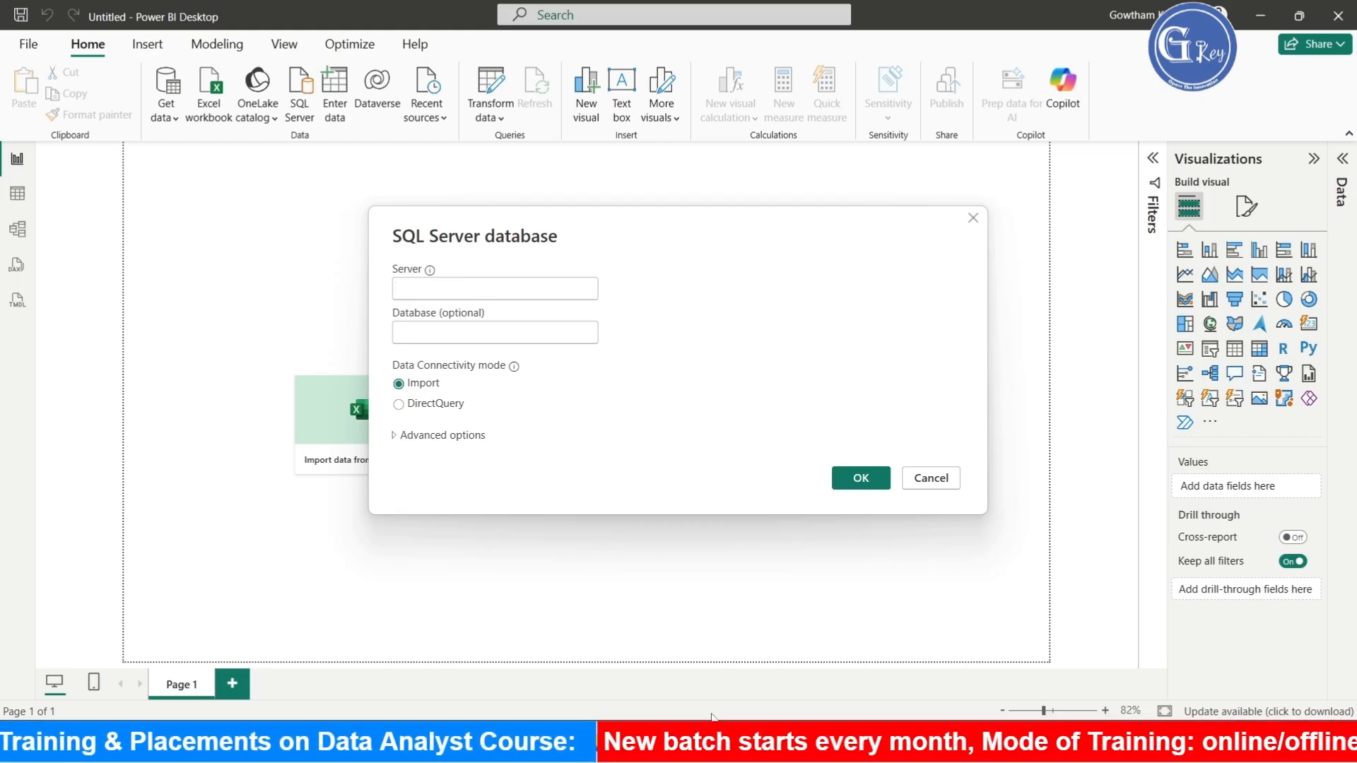
key("alt+Tab")
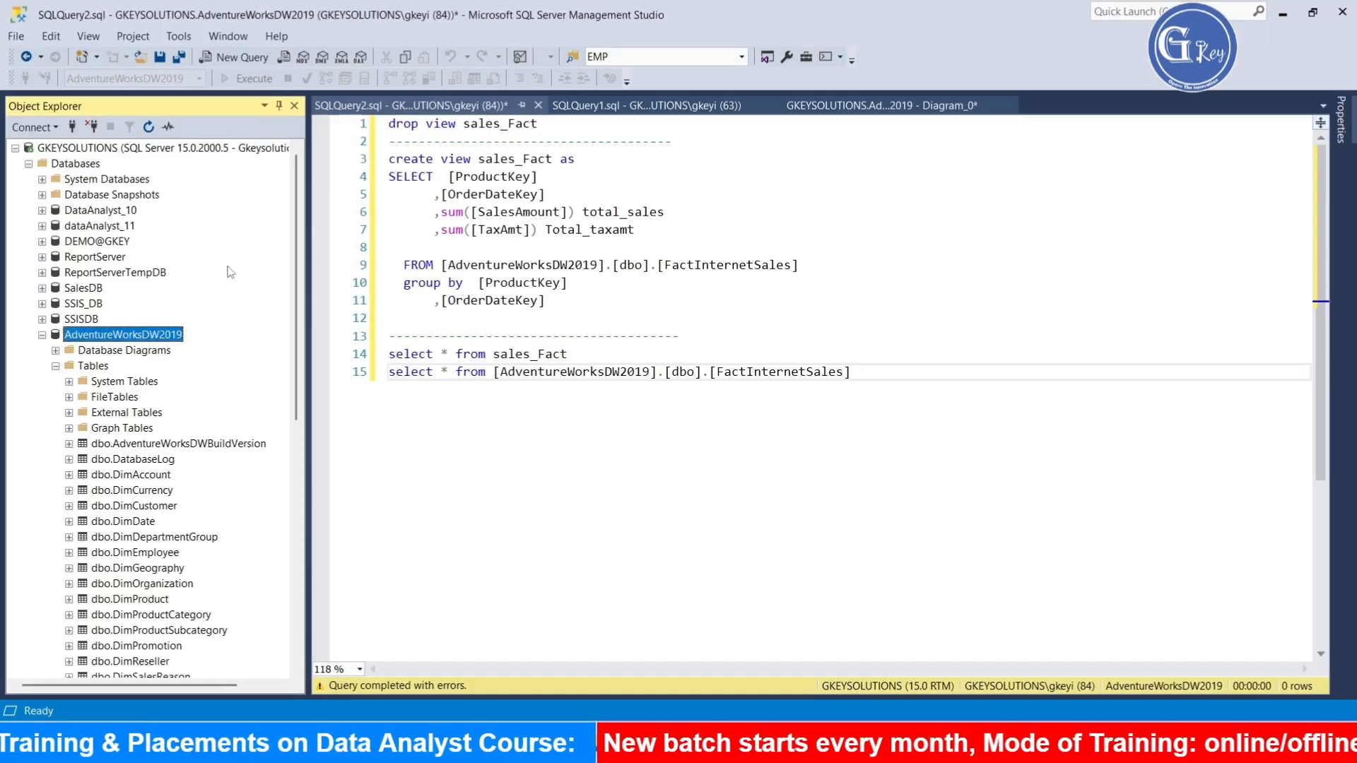
right_click(77, 150)
left_click(123, 154)
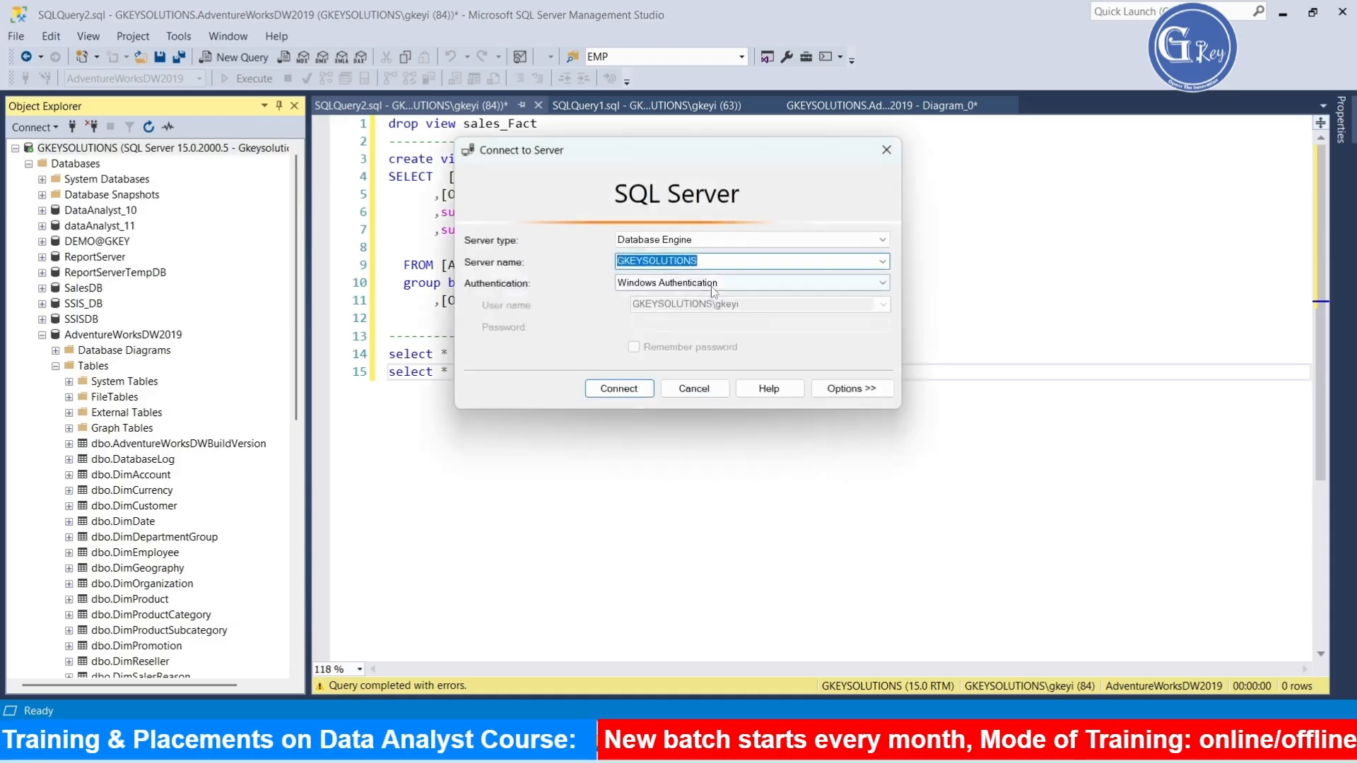
key("alt+Tab")
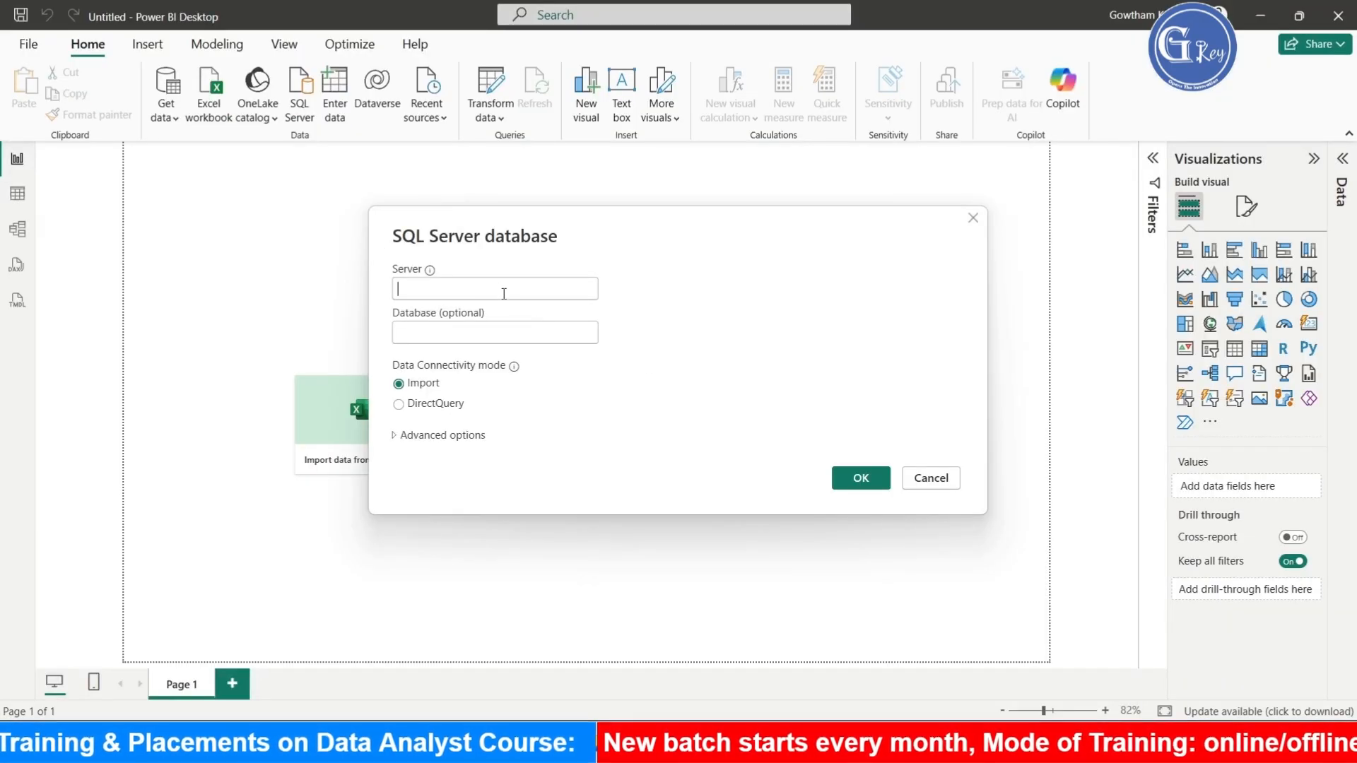
type("GKEYSOLUTIONS")
Take the database name AdventureWorksDW2019 from the query in SQL Server Management Studio and connect to that database in Power BI
key("alt+Tab")
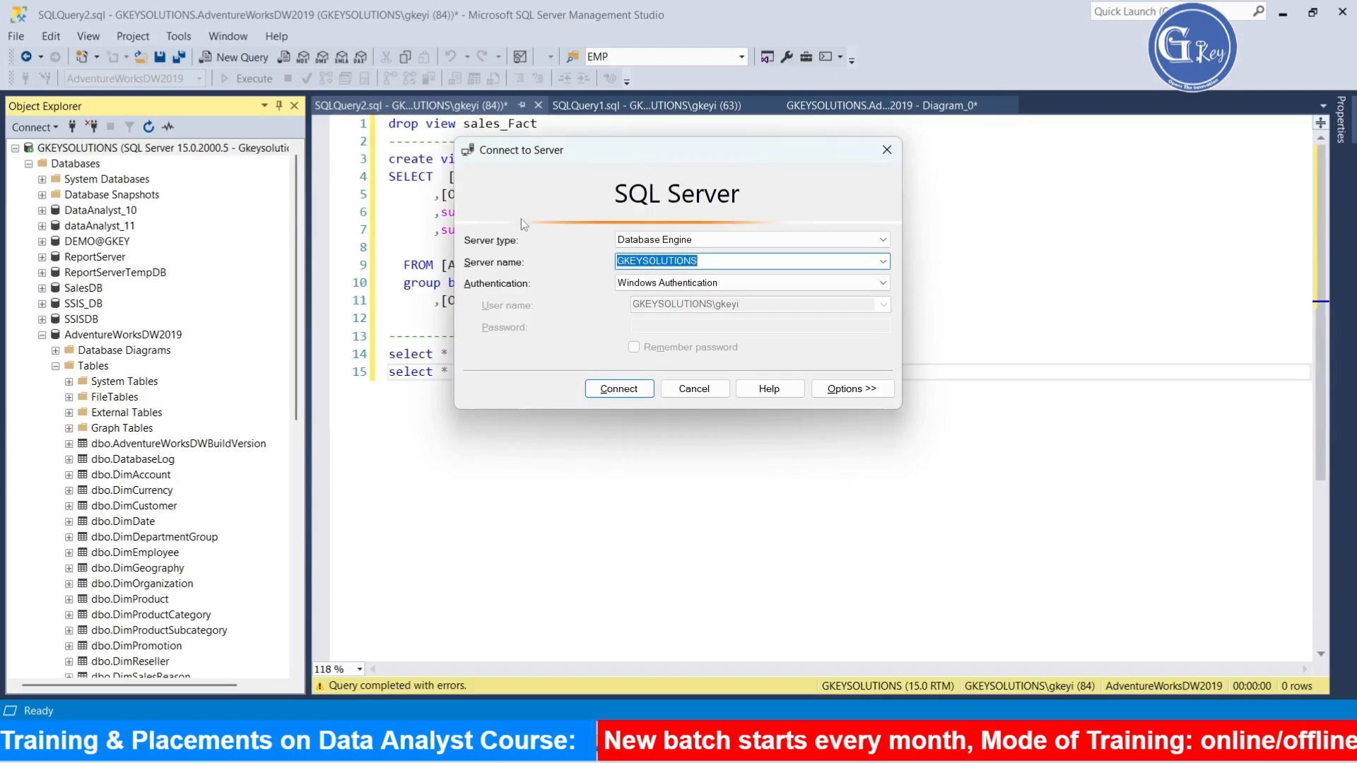
left_click(886, 150)
left_click_drag(600, 266, 456, 270)
key("alt+Tab")
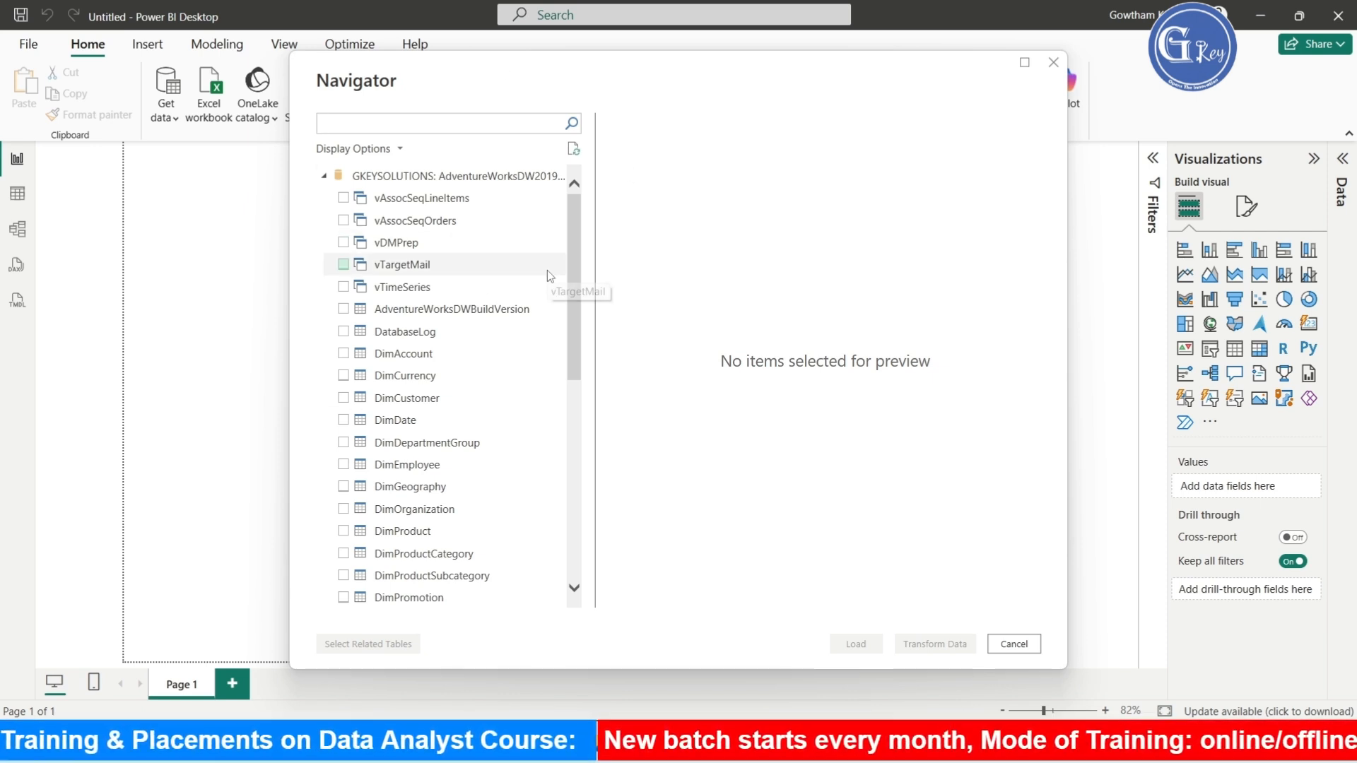
Switch to SQL Server Management Studio and run only the select statement on AdventureWorksDW2019.dbo.FactInternetSales
left_click(749, 742)
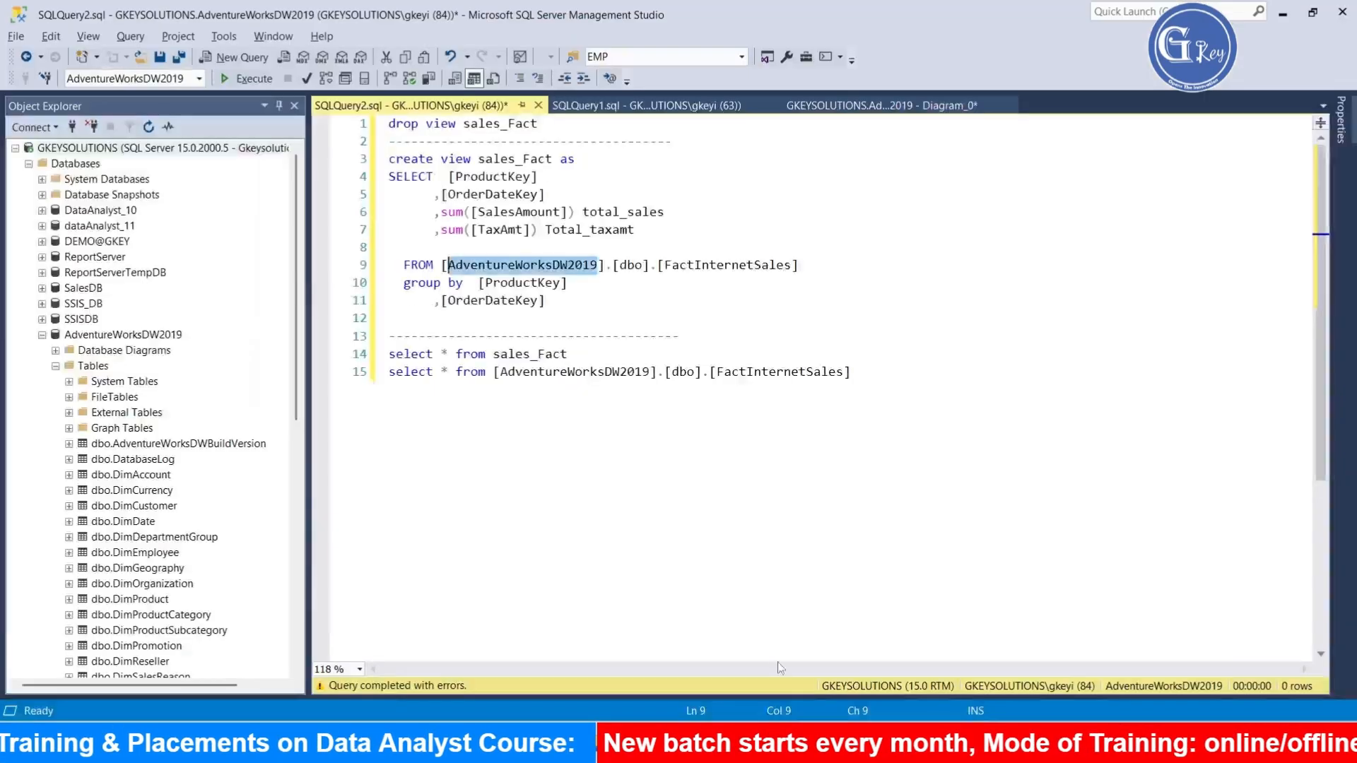
left_click_drag(851, 371, 388, 371)
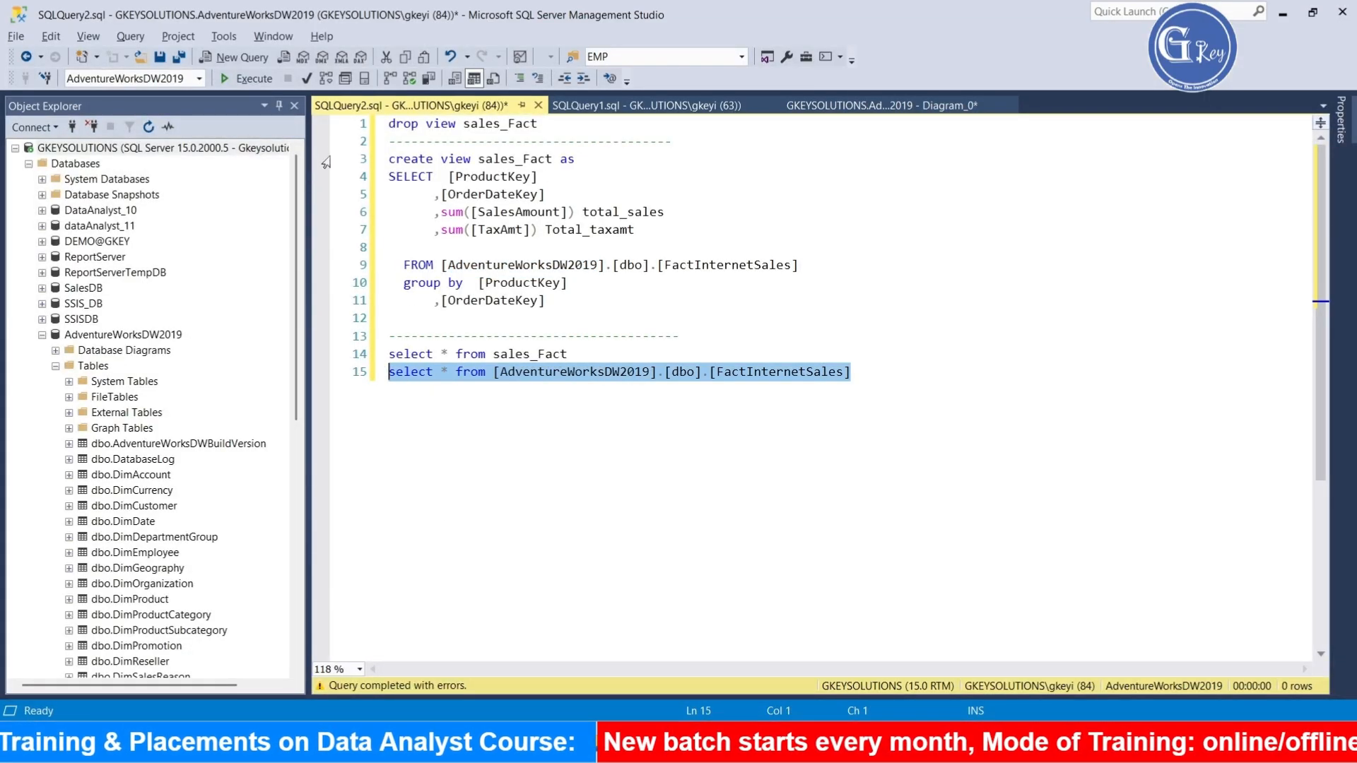
left_click(259, 82)
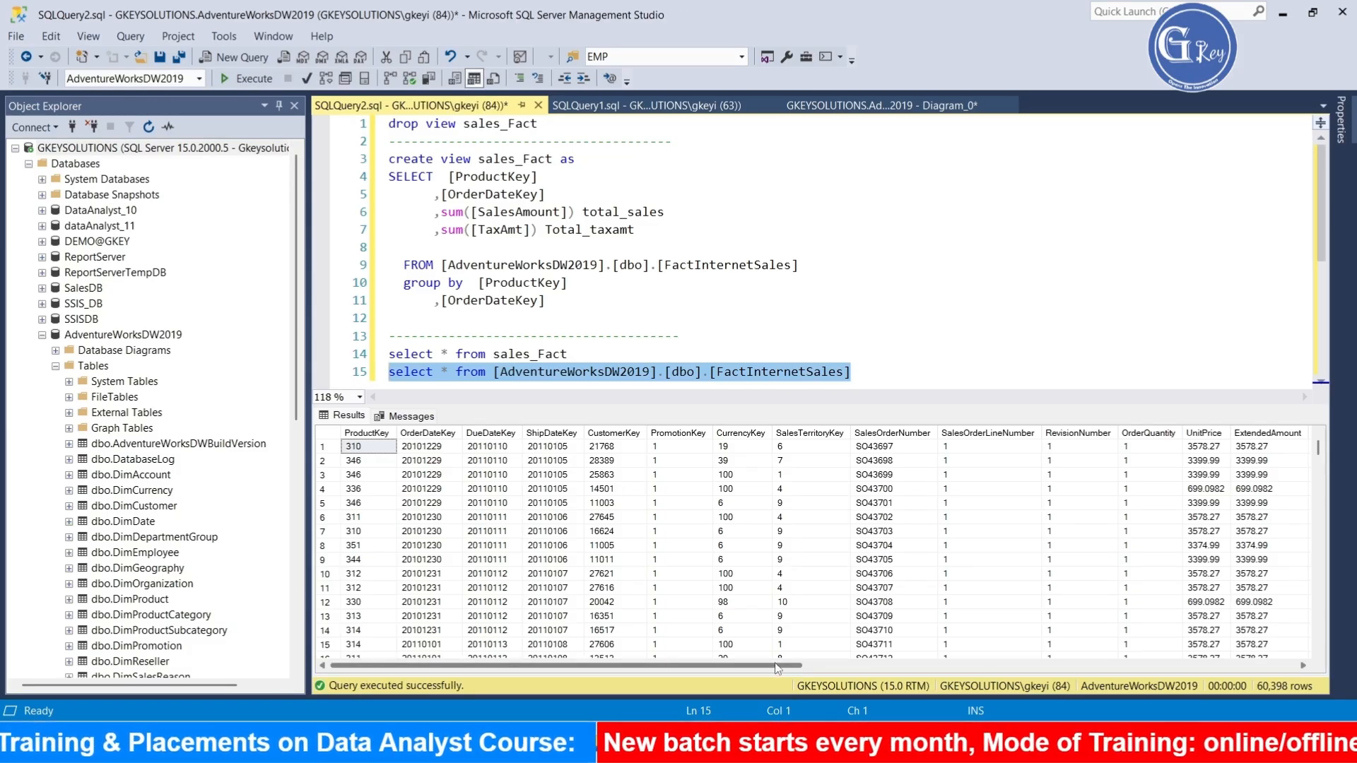
mouse_move(789, 668)
left_mouse_down()
mouse_move(1283, 667)
mouse_move(785, 664)
left_mouse_up()
Run the FactInternetSales select statement on line 15 again to check its detail rows
left_click(853, 372)
left_click_drag(853, 373, 710, 372)
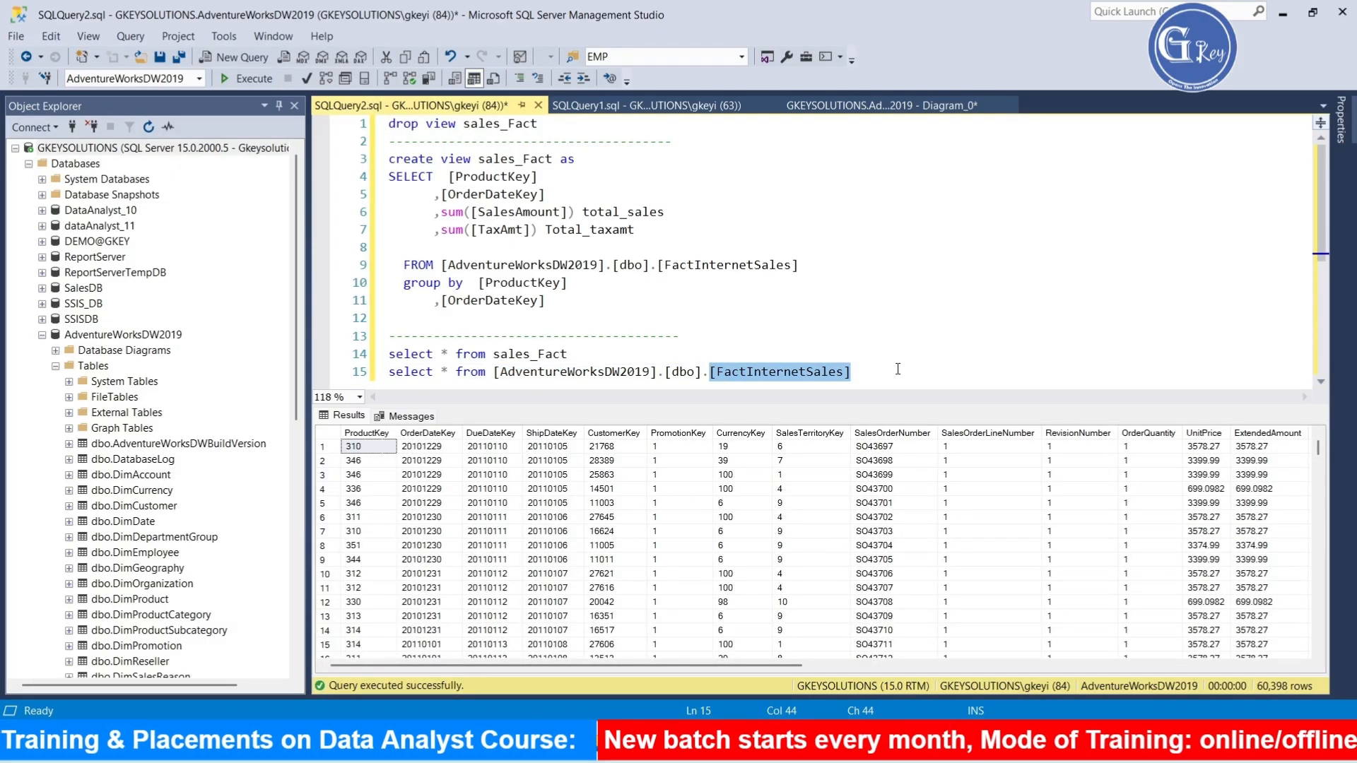
left_click_drag(898, 369, 289, 368)
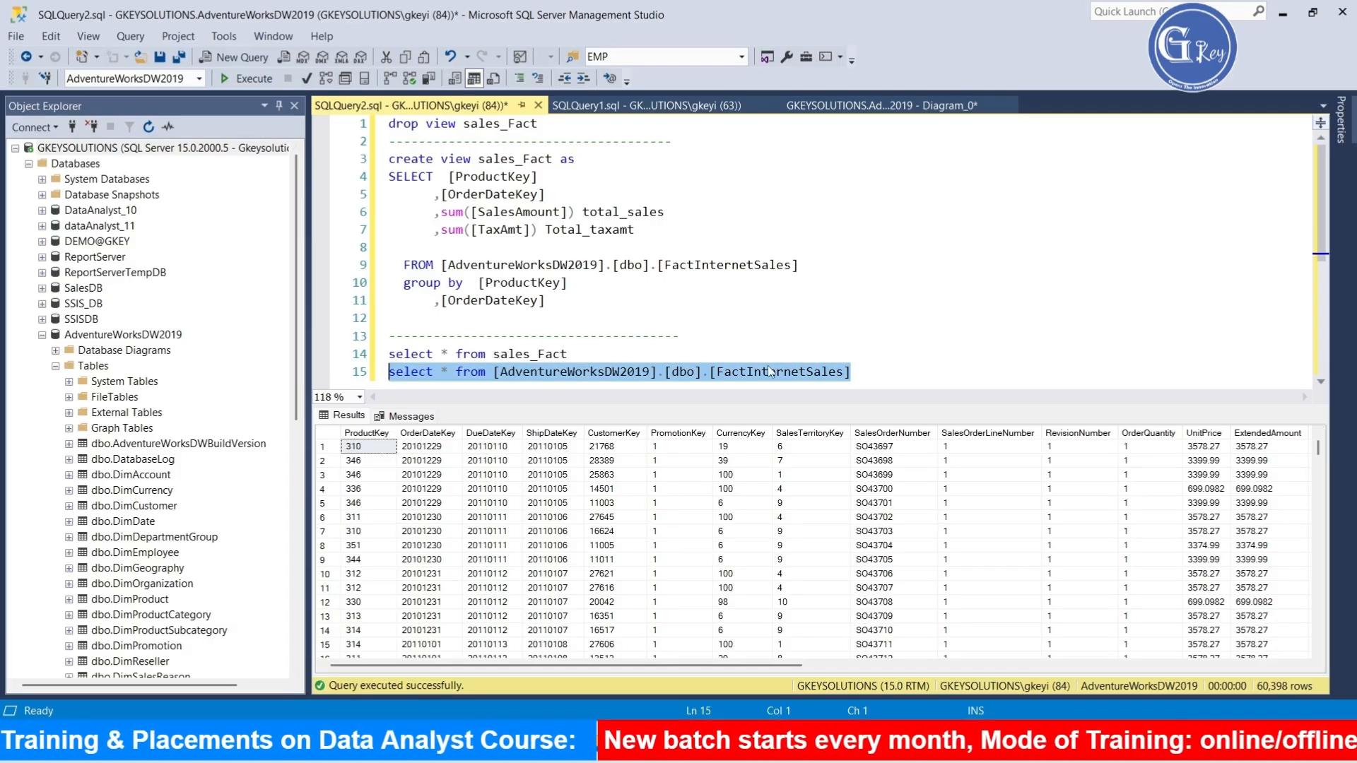
left_click(868, 373)
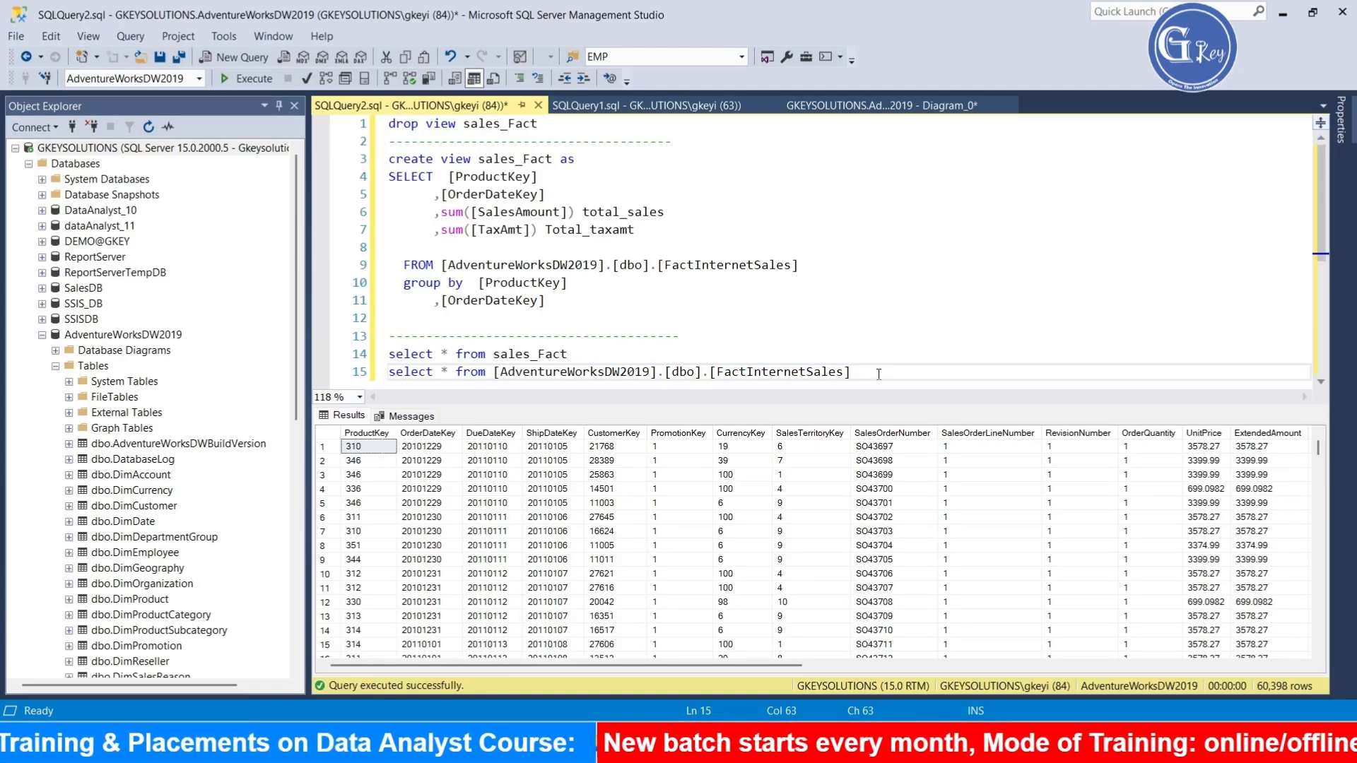
key("shift+Home")
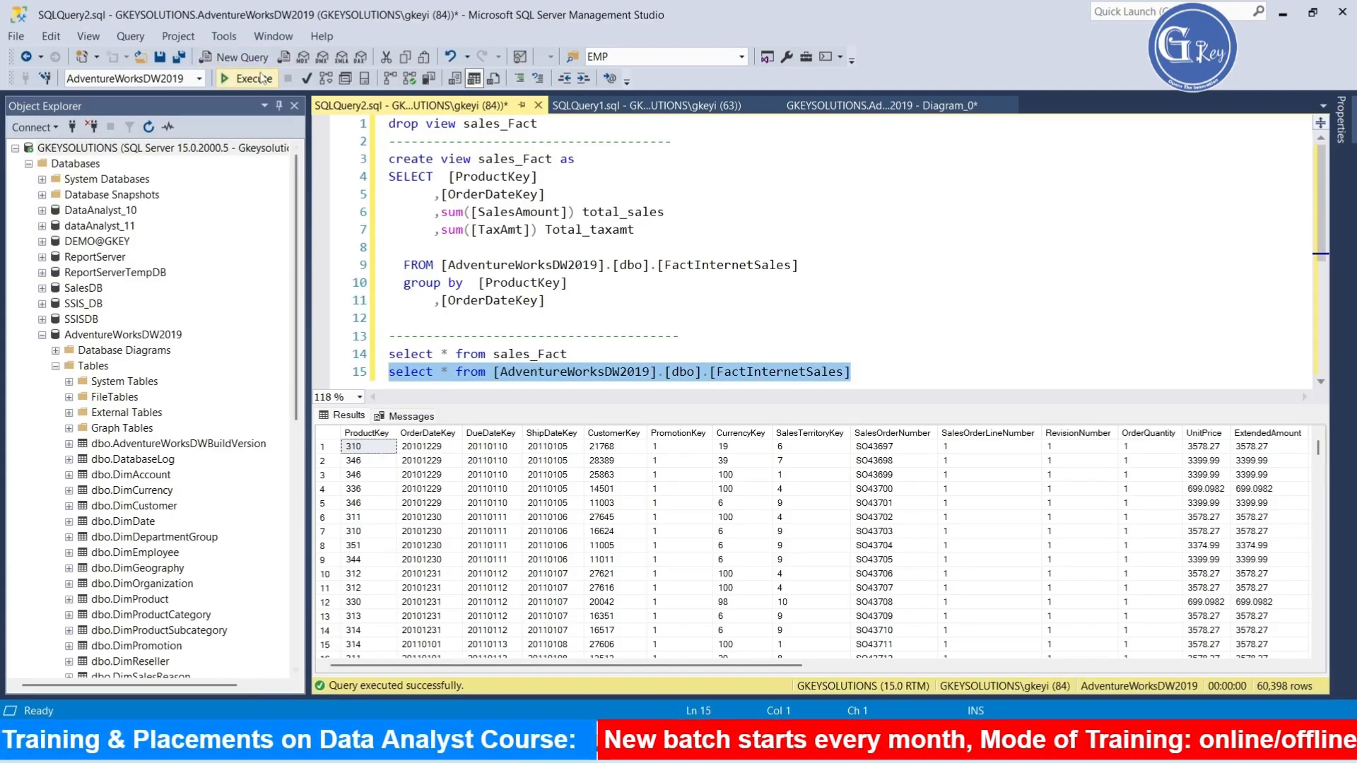
left_click(262, 78)
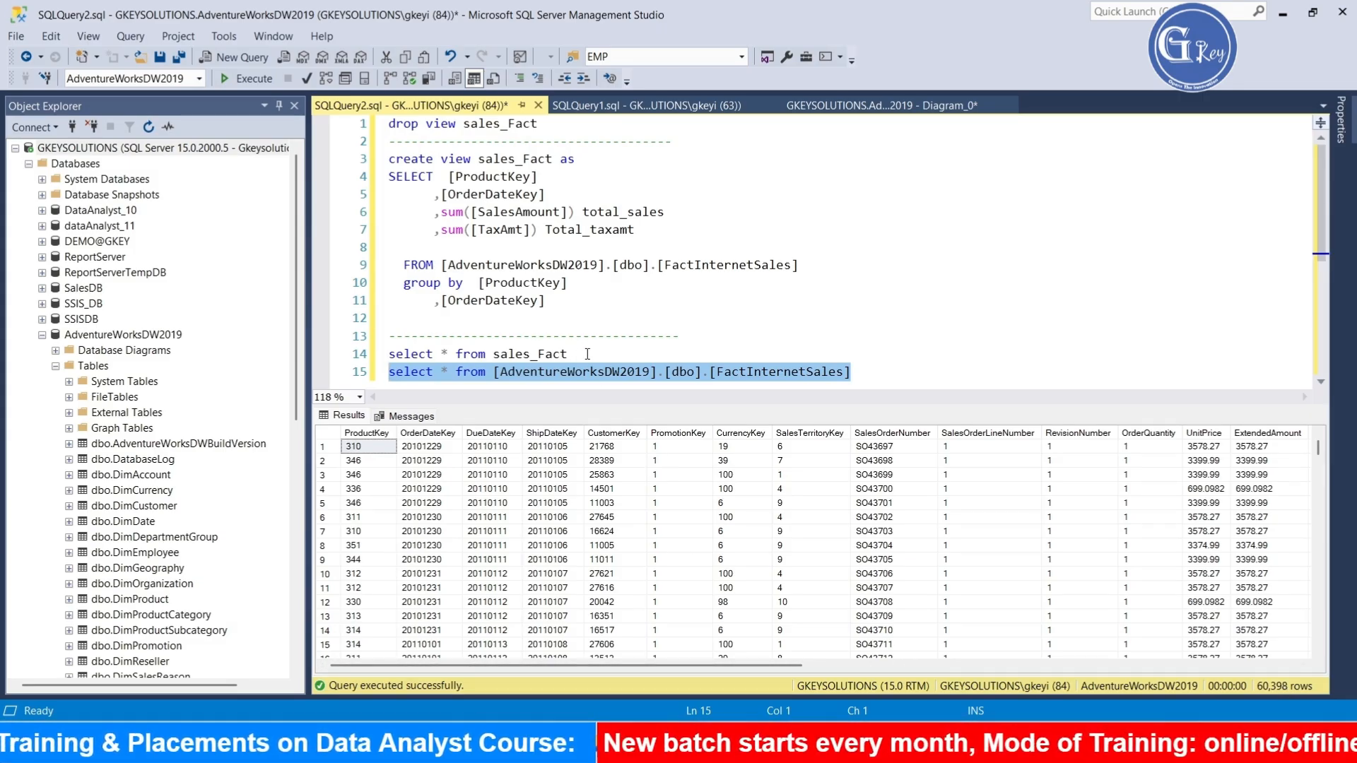
Examine the sales_Fact view definition: its ProductKey and OrderDateKey grouping and its sums of SalesAmount and TaxAmt
left_click(882, 376)
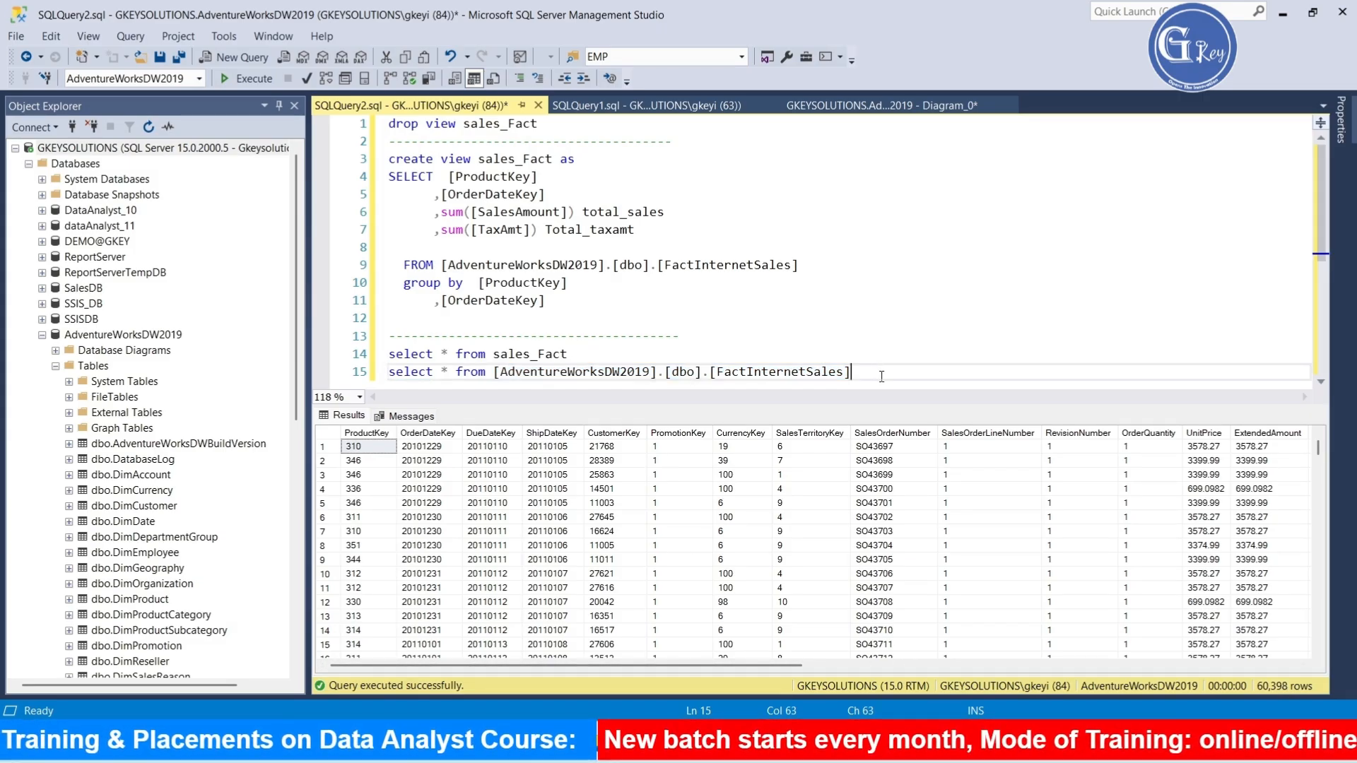
double_click(532, 161)
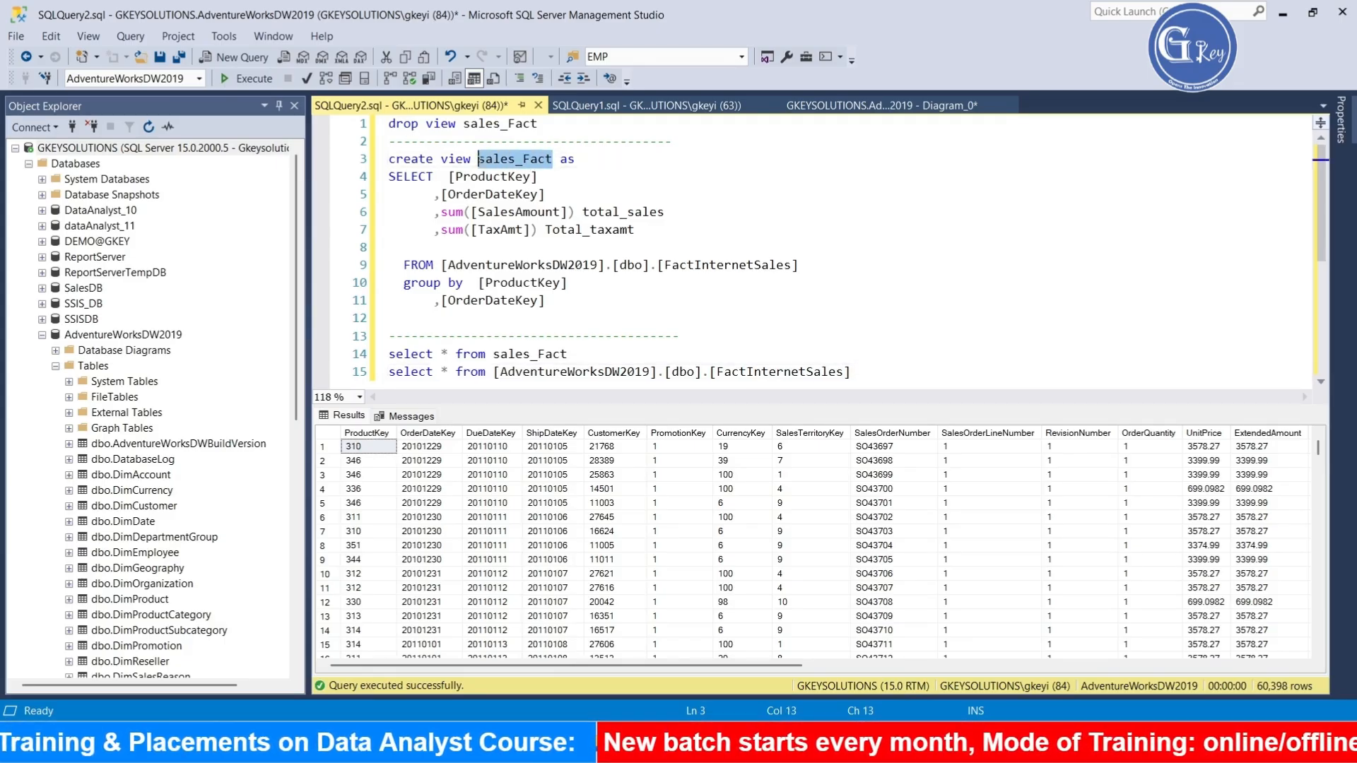
left_click_drag(538, 177, 442, 177)
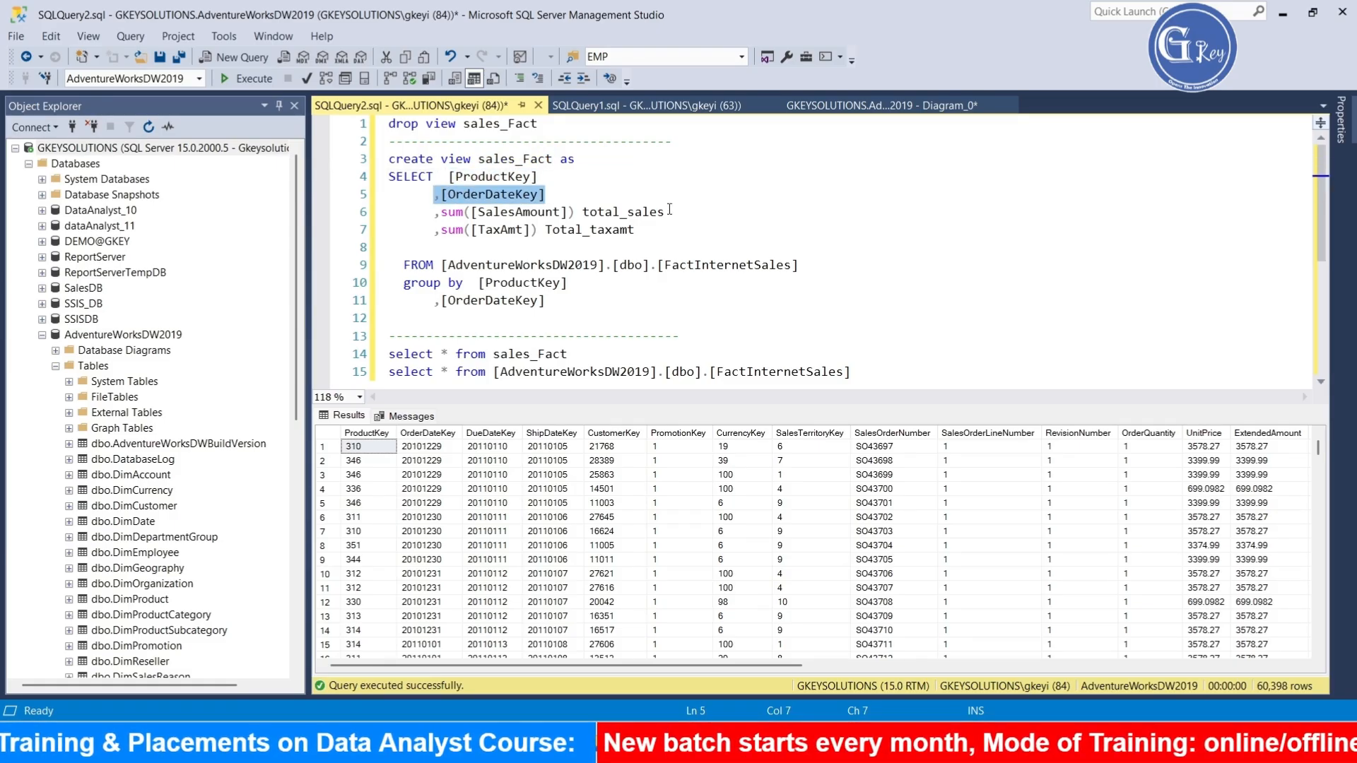
left_click_drag(557, 306, 480, 283)
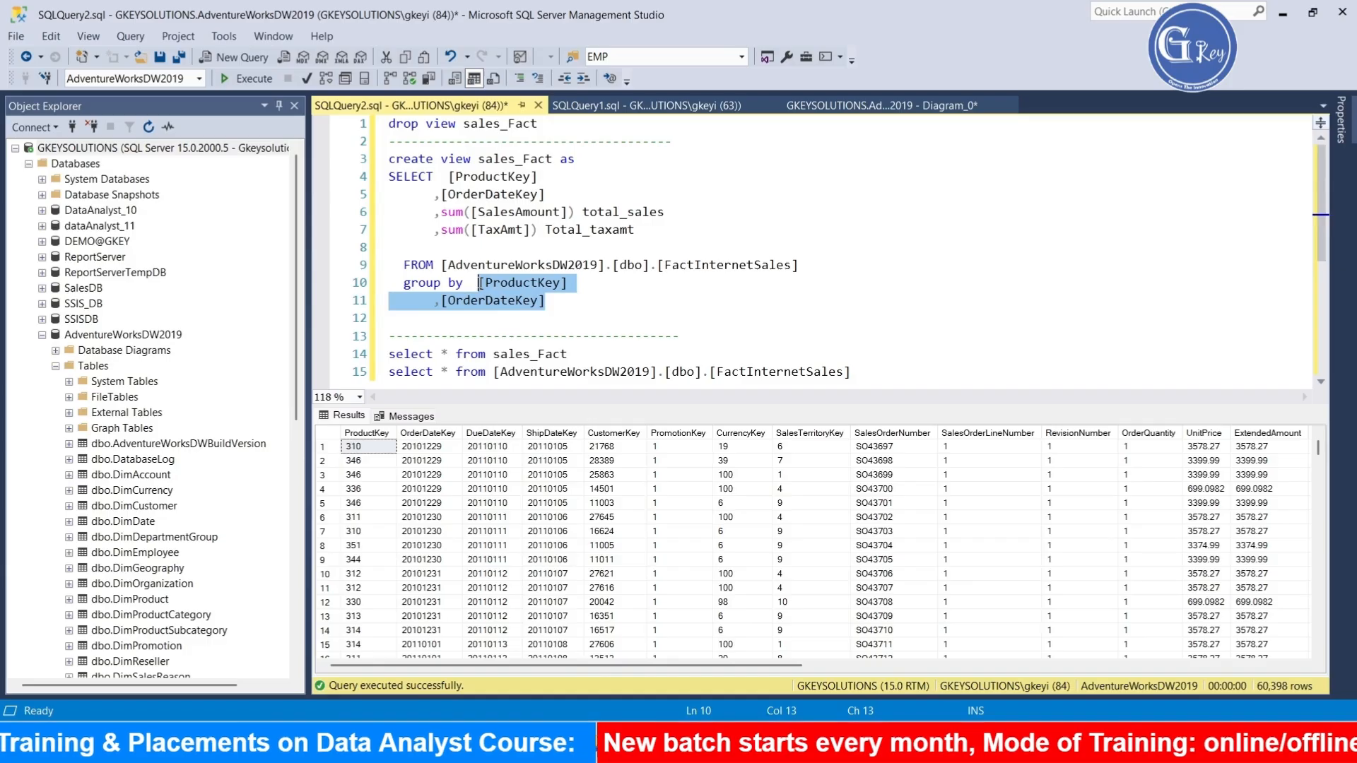
double_click(516, 216)
double_click(515, 232)
left_click(611, 305)
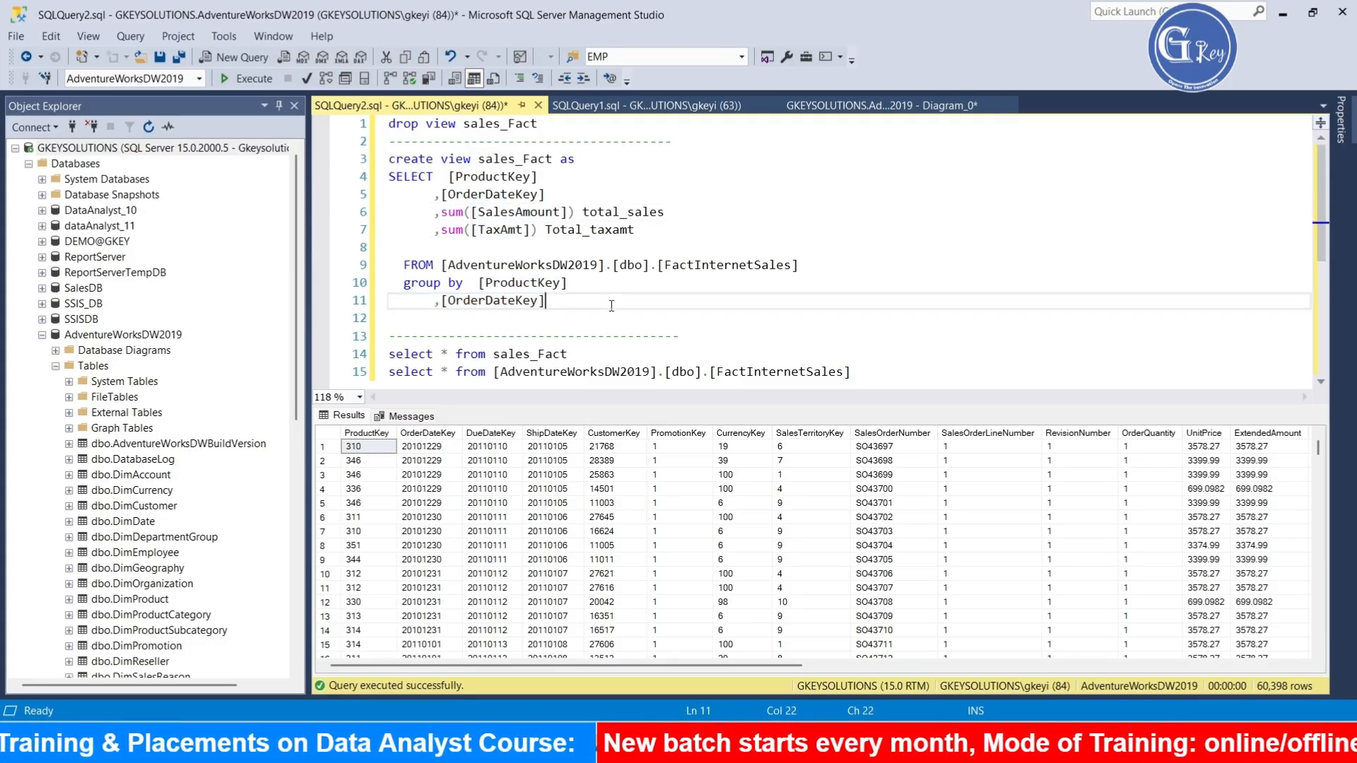
Create the sales_Fact view by executing its complete create view statement, and hide the results pane
left_click_drag(612, 306, 389, 158)
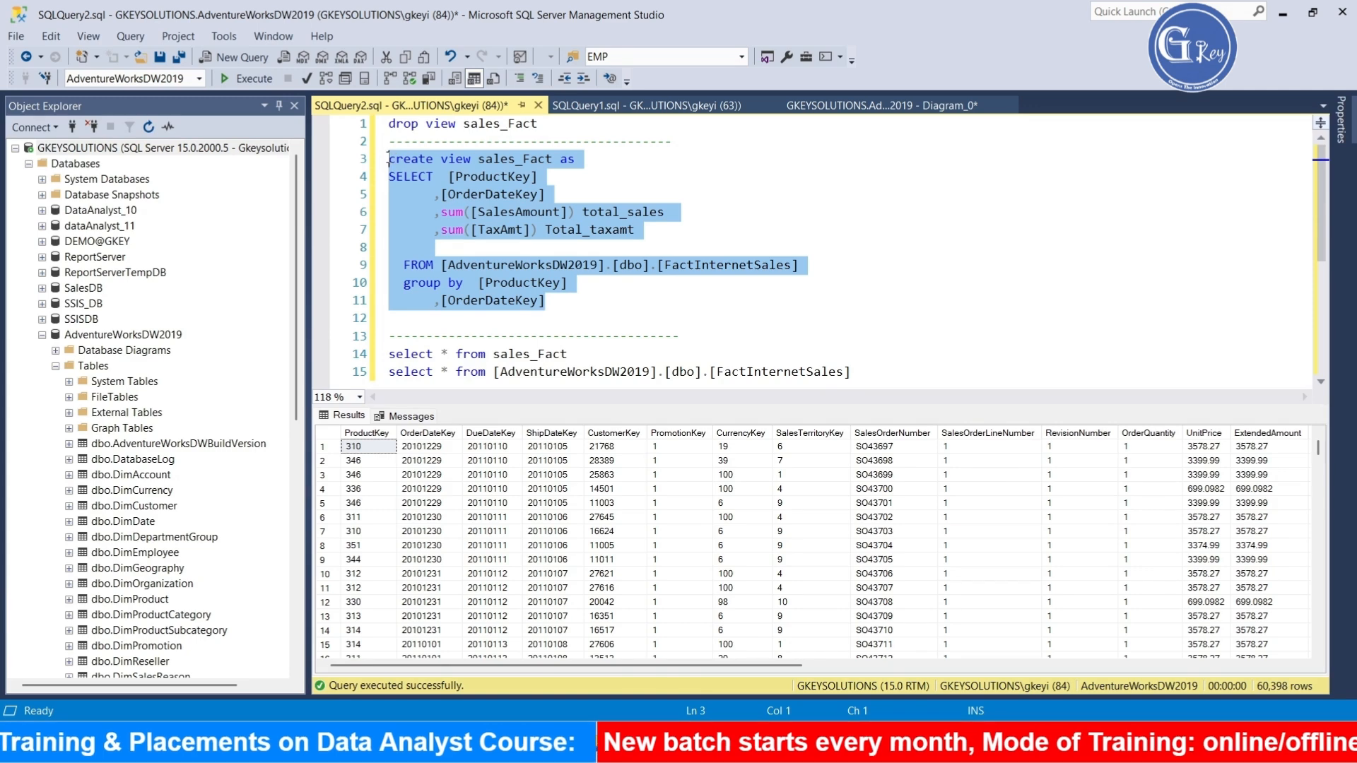
left_click(244, 80)
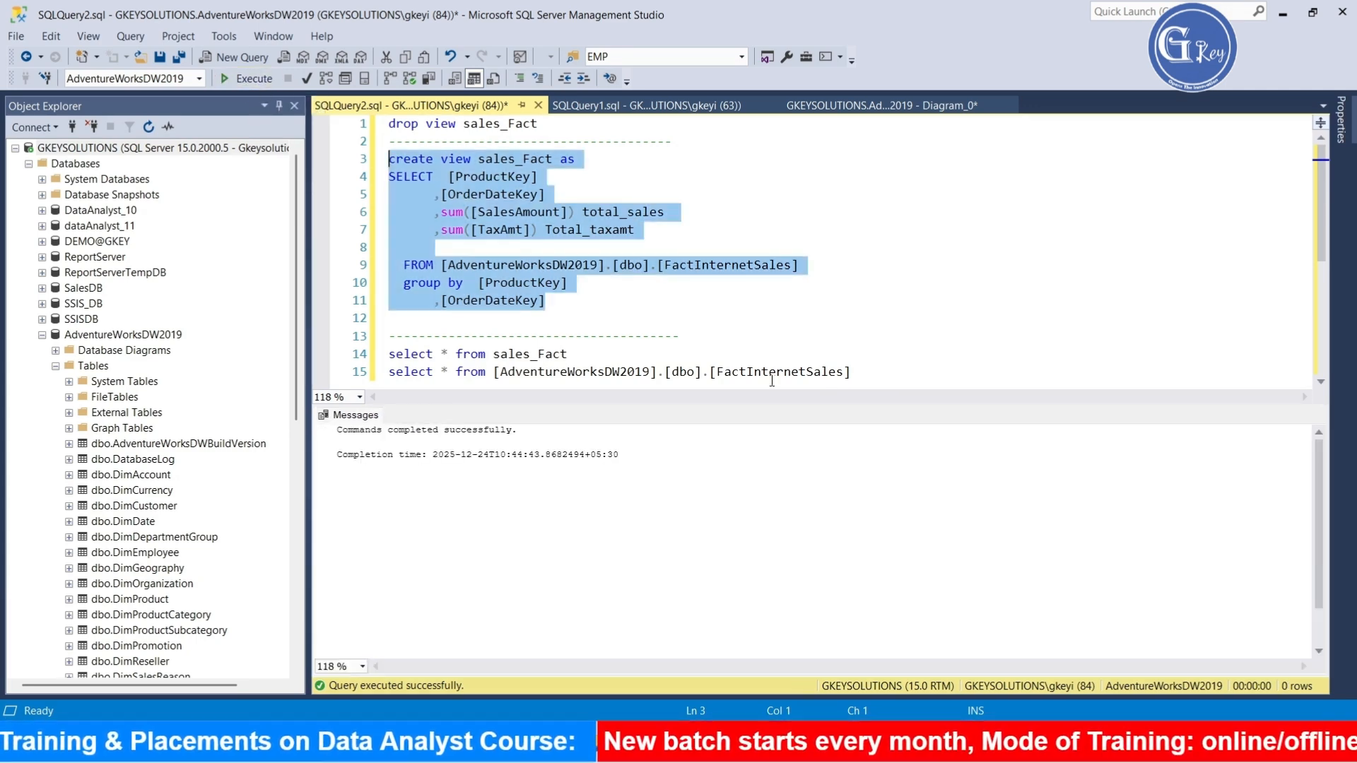
key("ctrl+r")
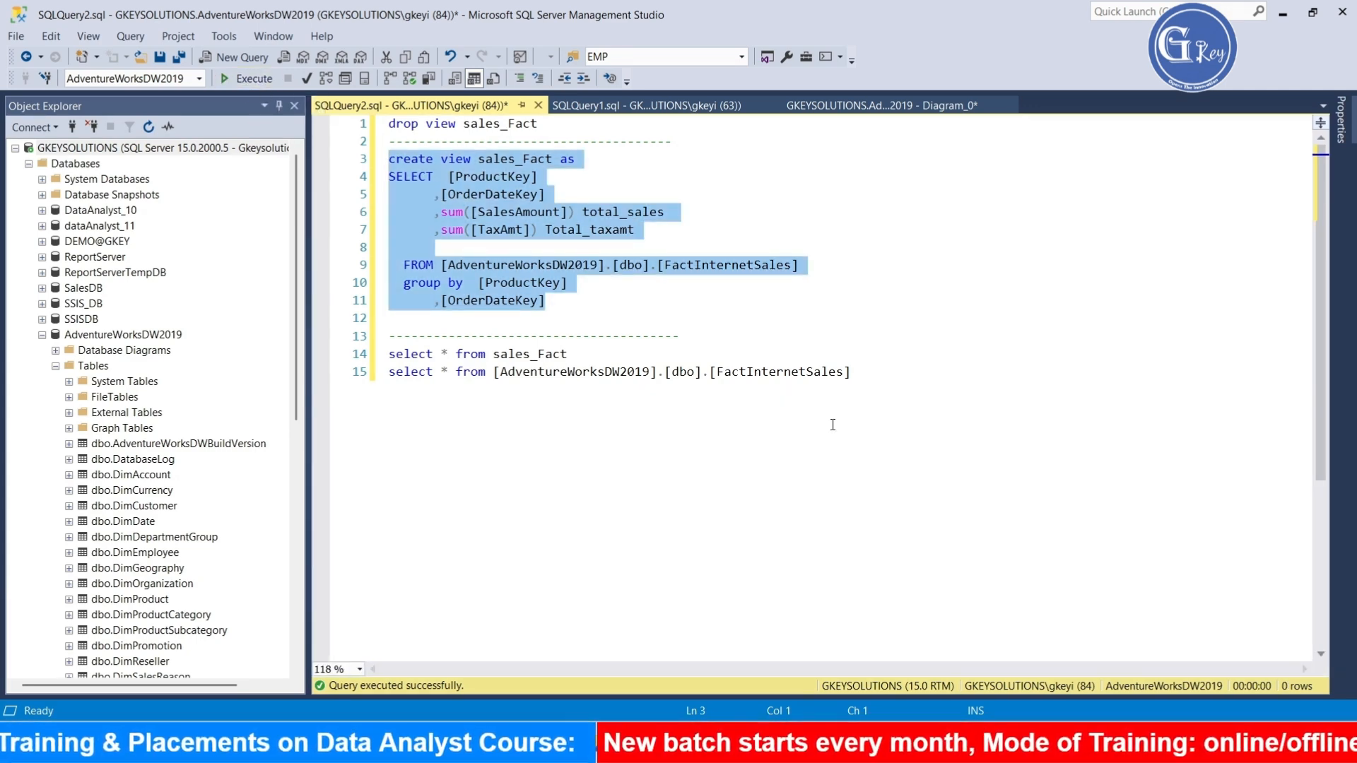
Run select * from sales_Fact to view the aggregated sales rows
left_click(539, 132)
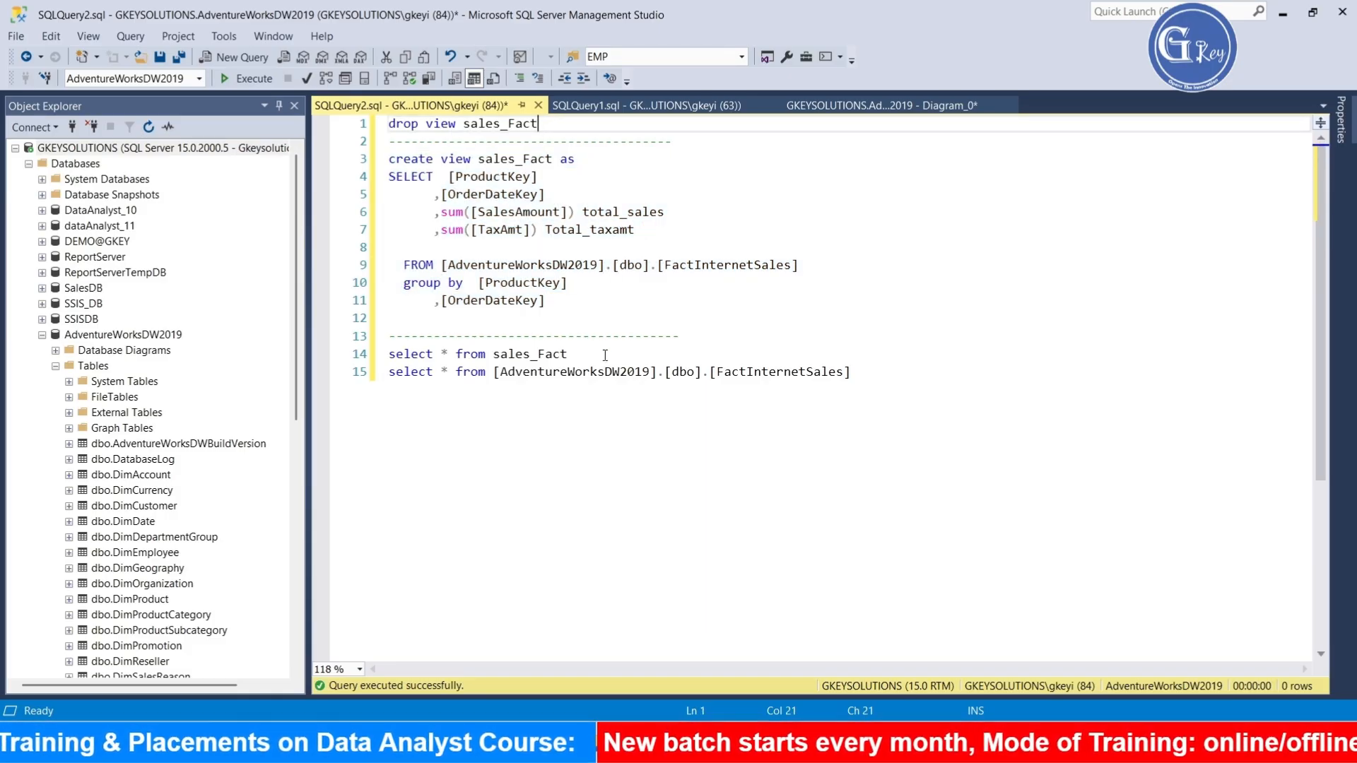
left_click_drag(605, 357, 388, 354)
key("F5")
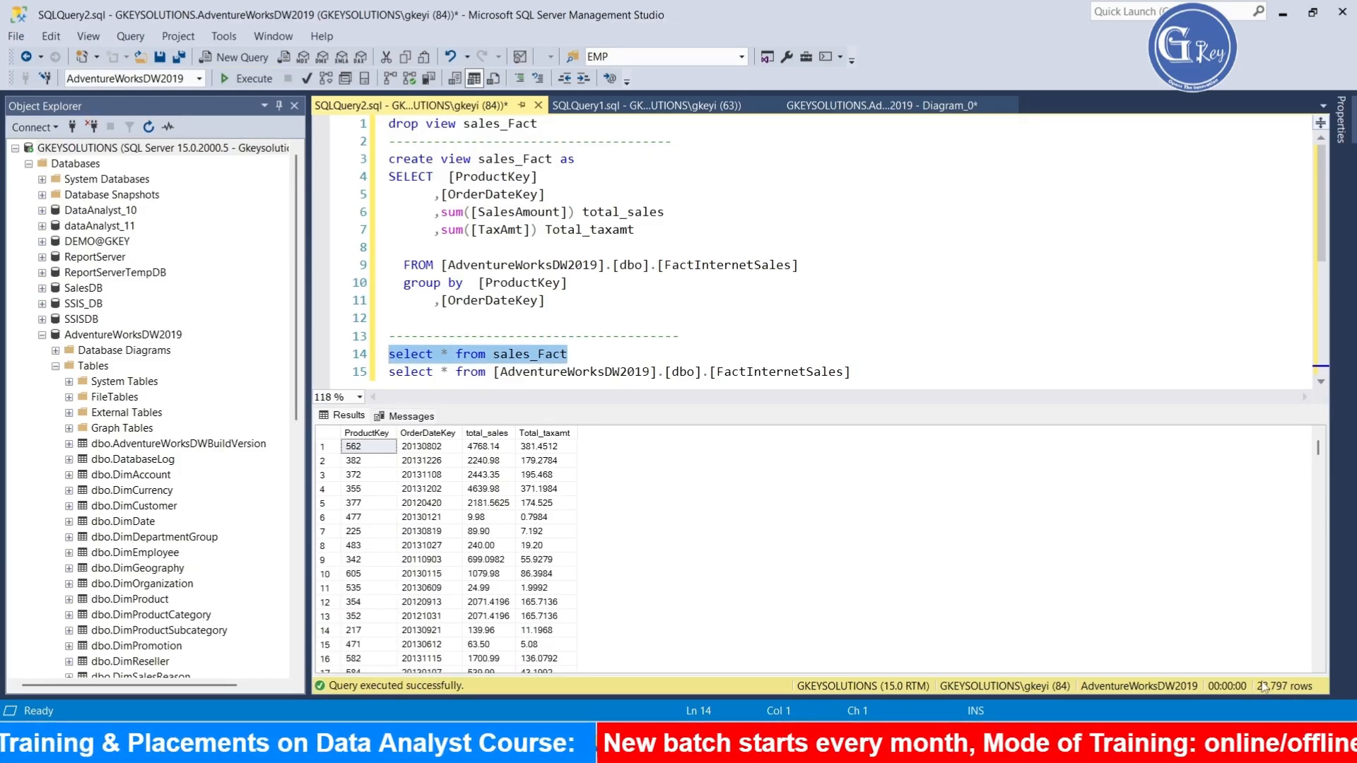
Run the FactInternetSales select statement to compare it with the sales_Fact view, and hide the results pane
left_click_drag(852, 371, 388, 372)
key("F5")
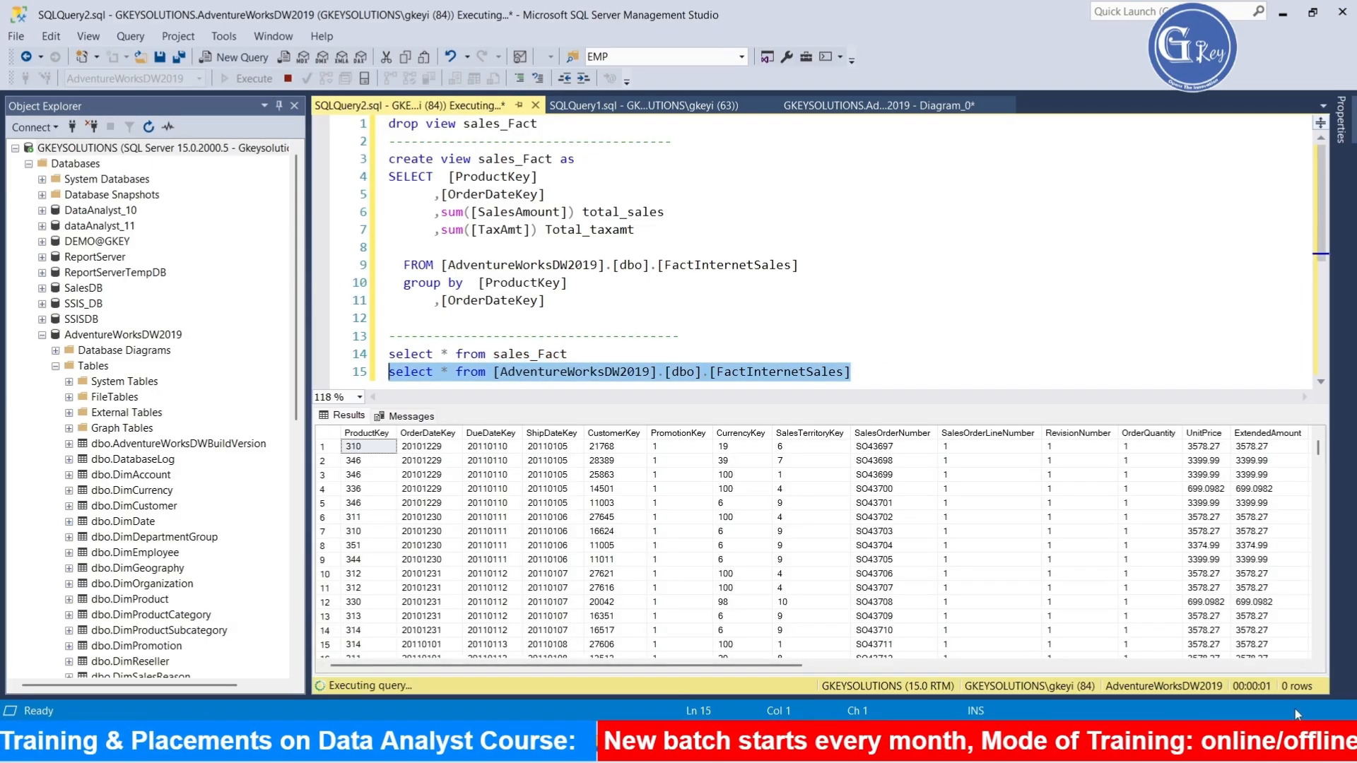
left_click_drag(568, 354, 354, 356)
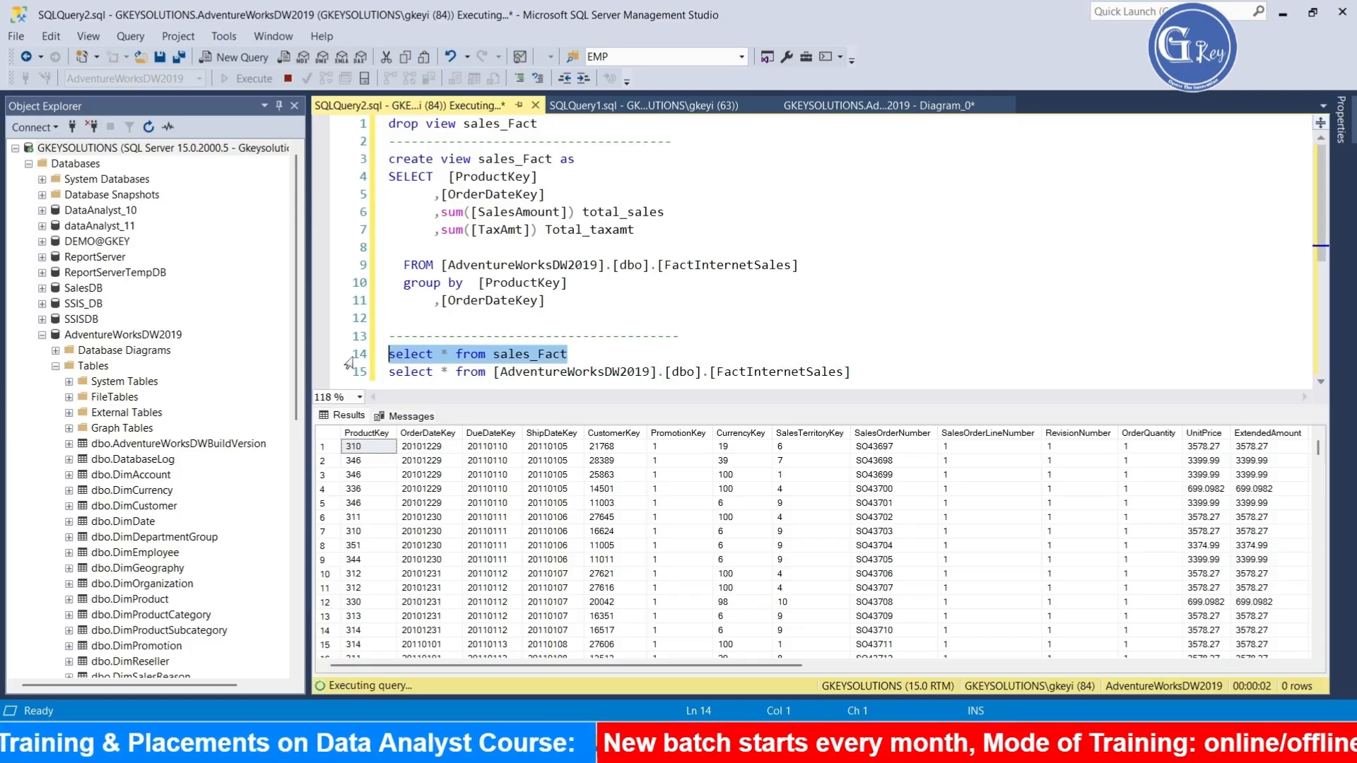
left_click(589, 356)
left_click_drag(588, 355, 387, 355)
double_click(537, 354)
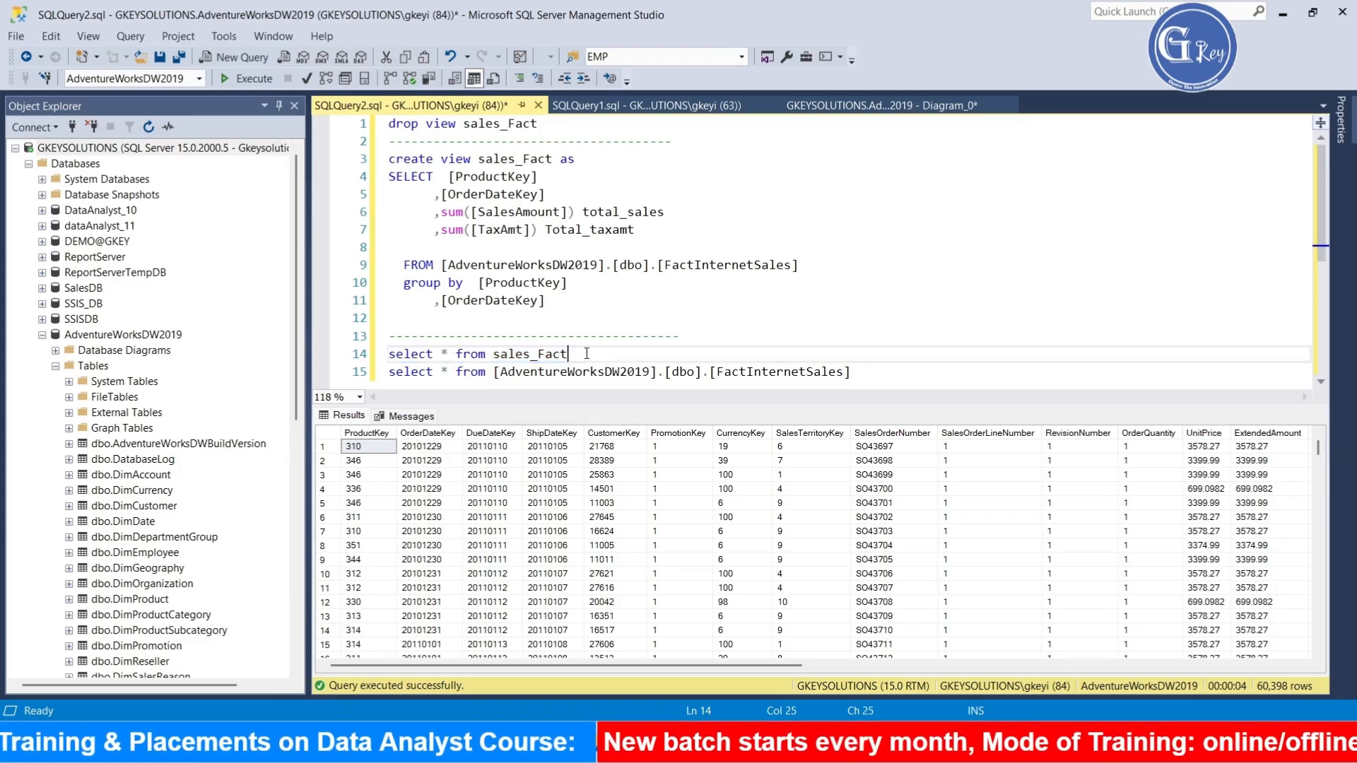
left_click(870, 375)
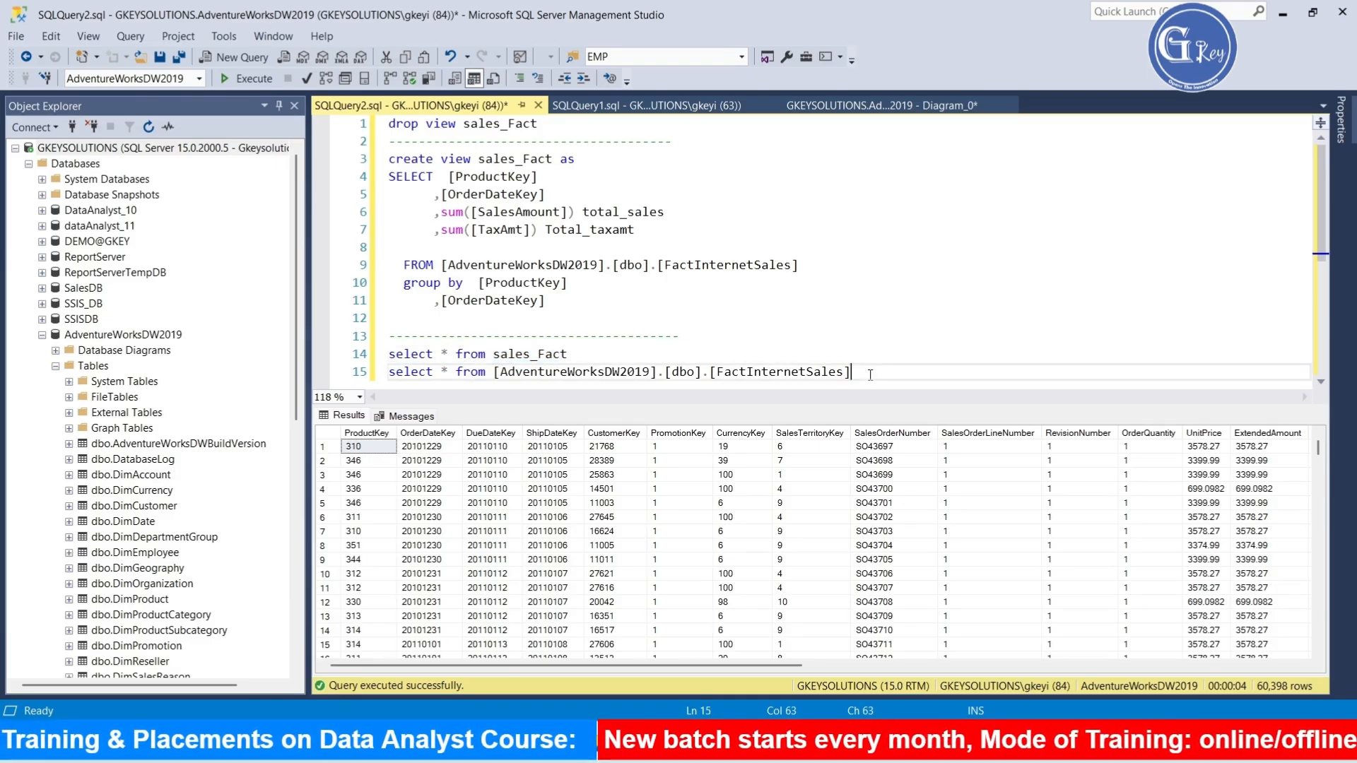
key("shift+Home")
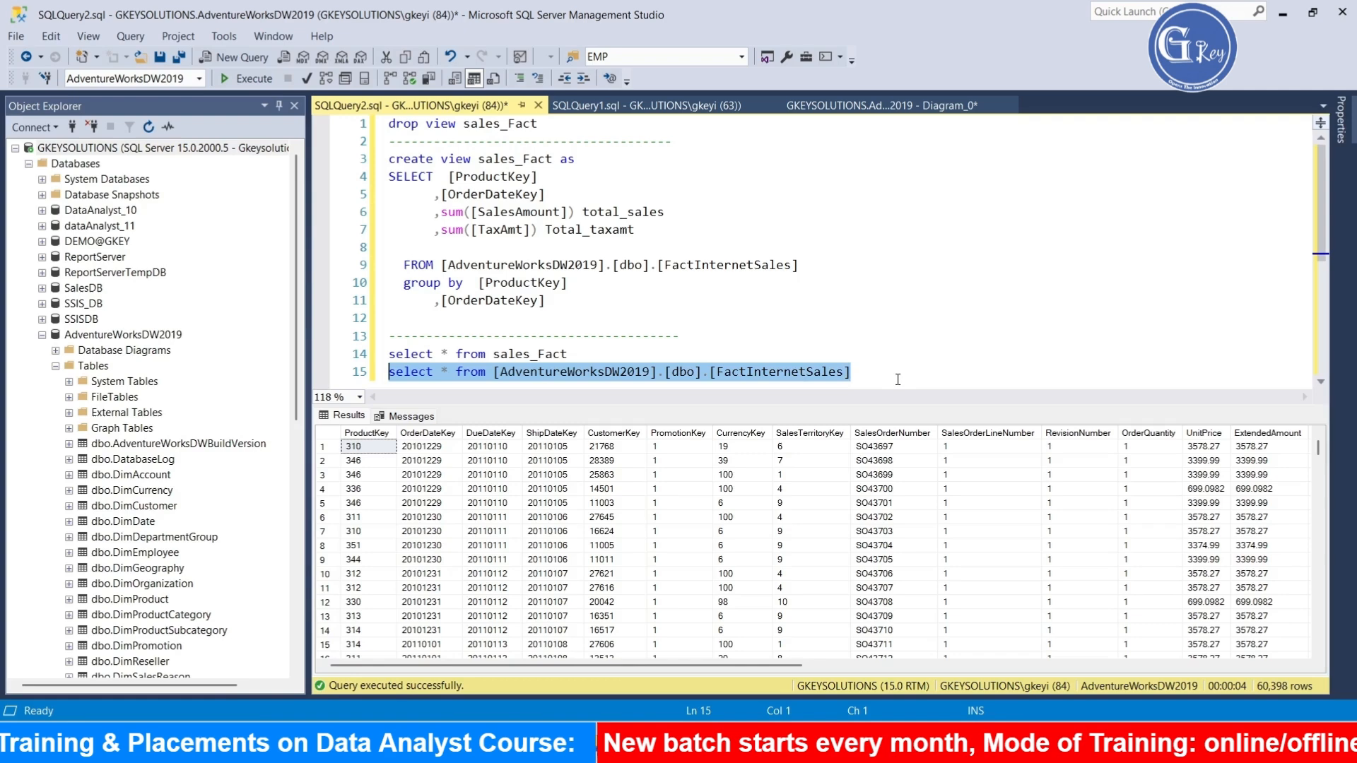
key("ctrl+r")
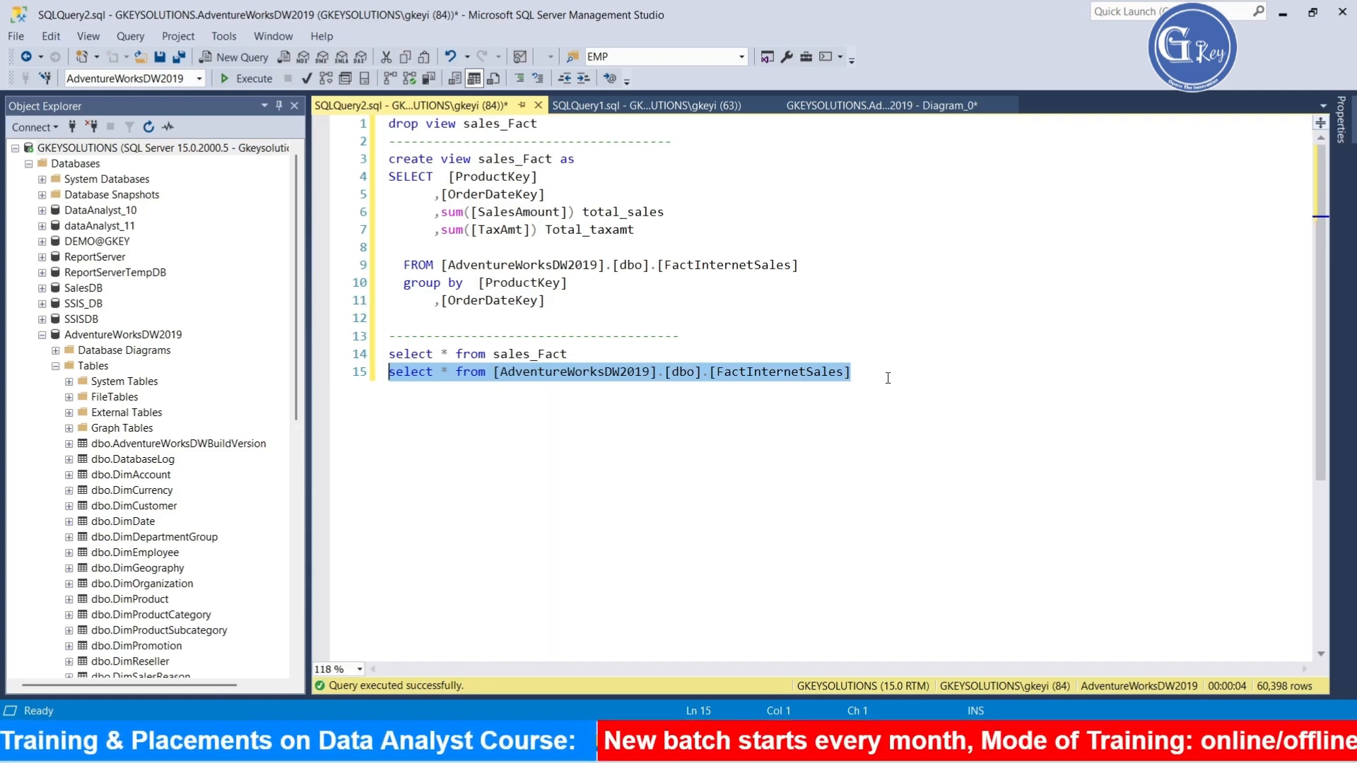
Compare the select statement on the aggregated sales_Fact view with the one on the detailed FactInternetSales table
left_click(888, 378)
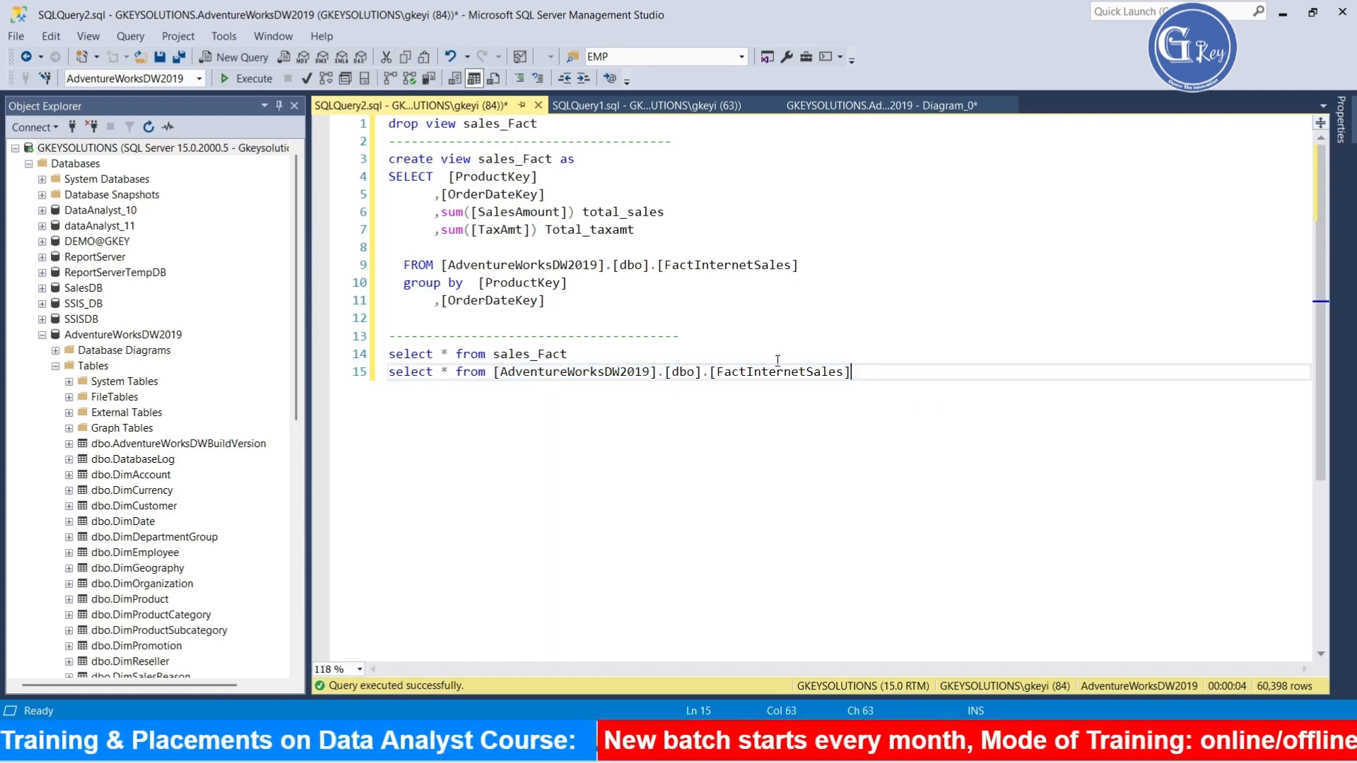
left_click_drag(855, 373, 367, 380)
left_click(862, 374)
left_click(587, 352)
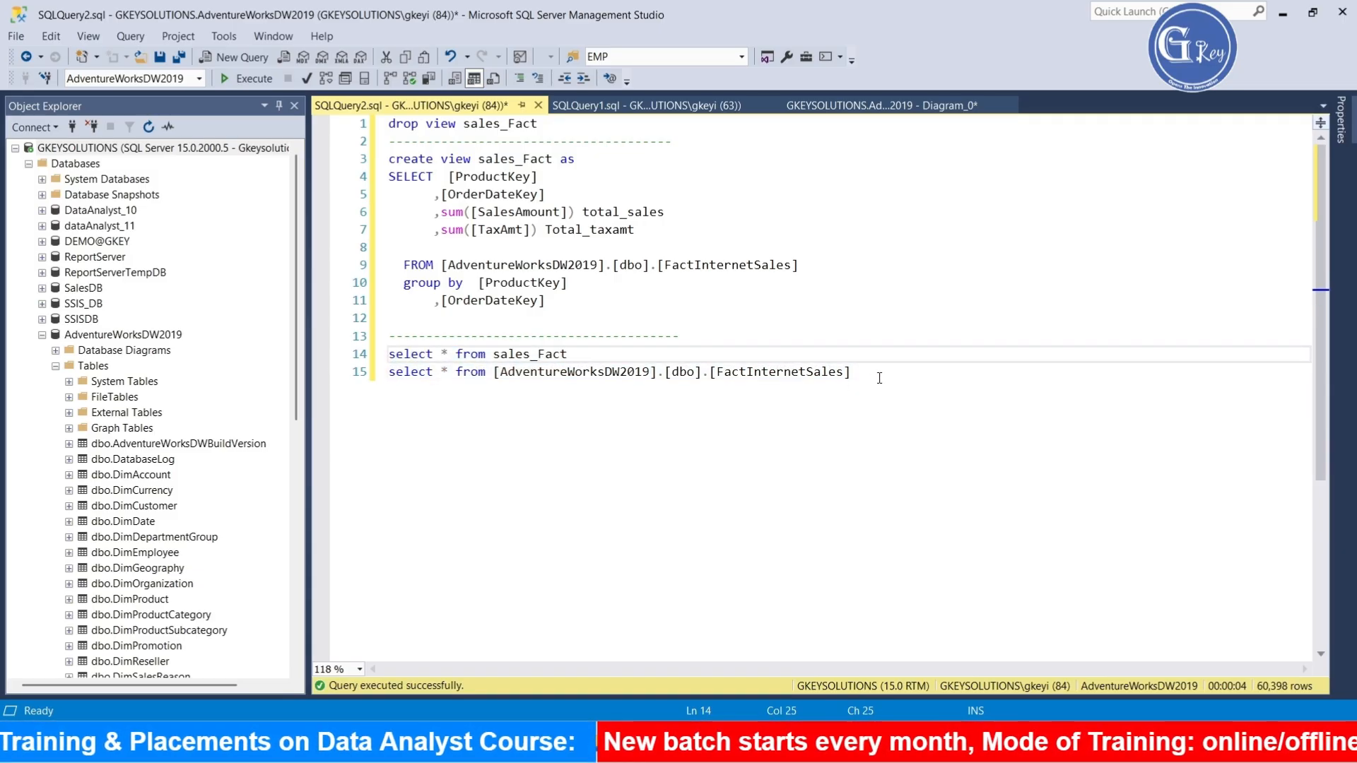
left_click_drag(880, 378, 314, 376)
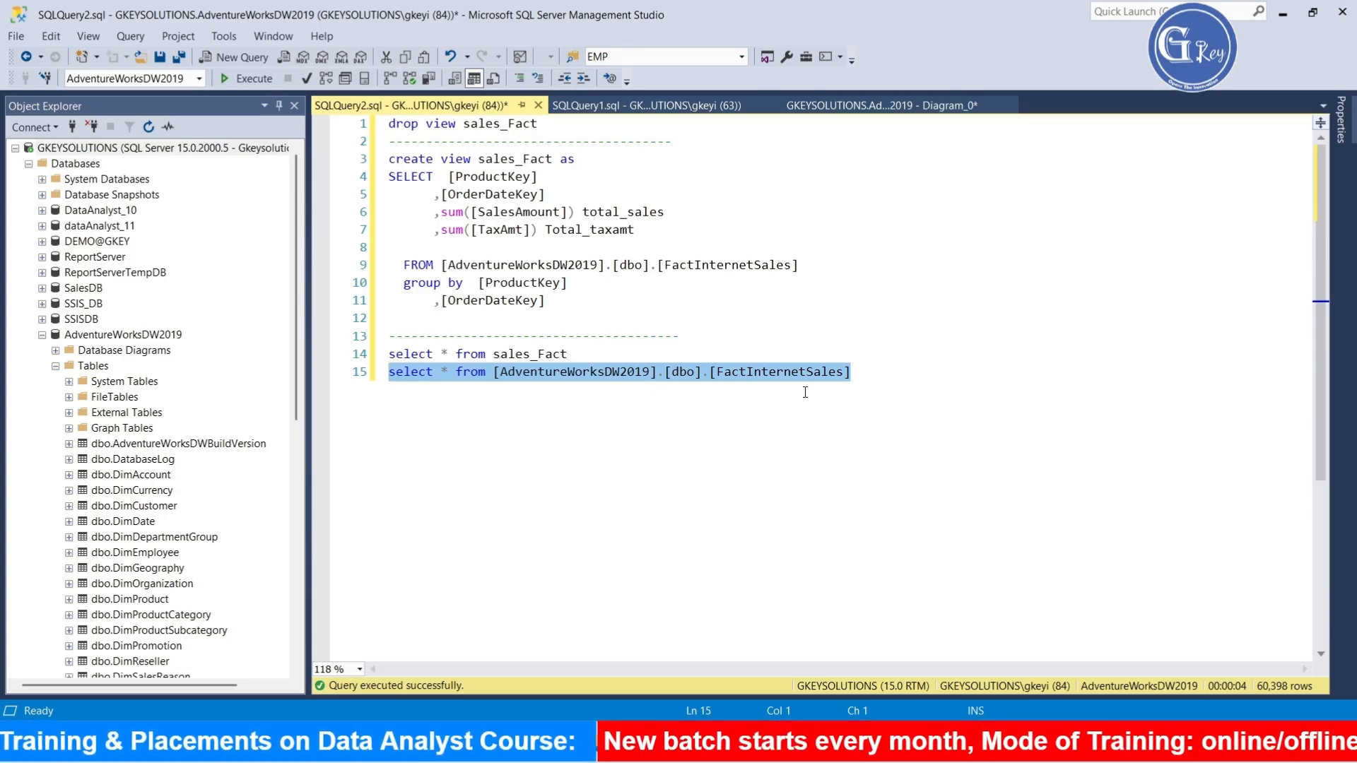
left_click(866, 373)
left_click(567, 355)
key("shift+Home")
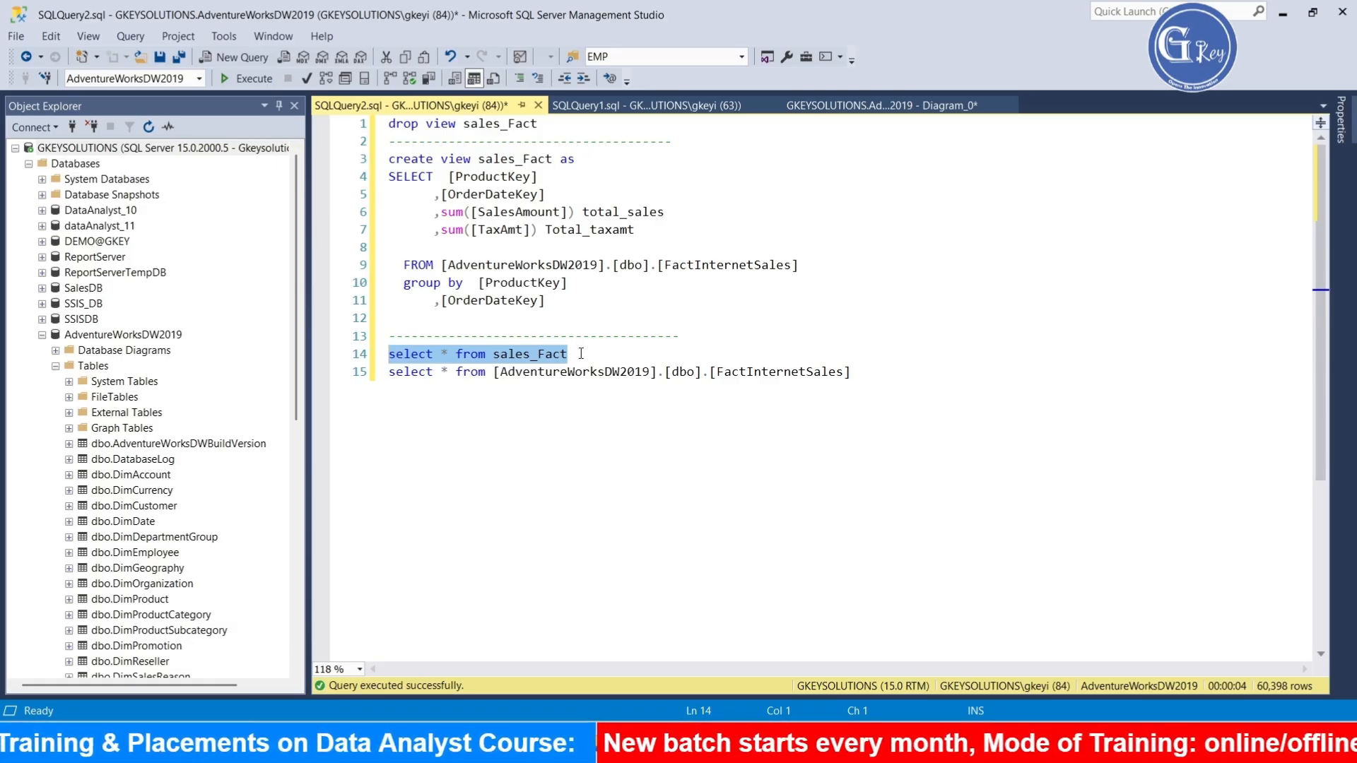
left_click(852, 372)
left_click_drag(852, 373, 389, 372)
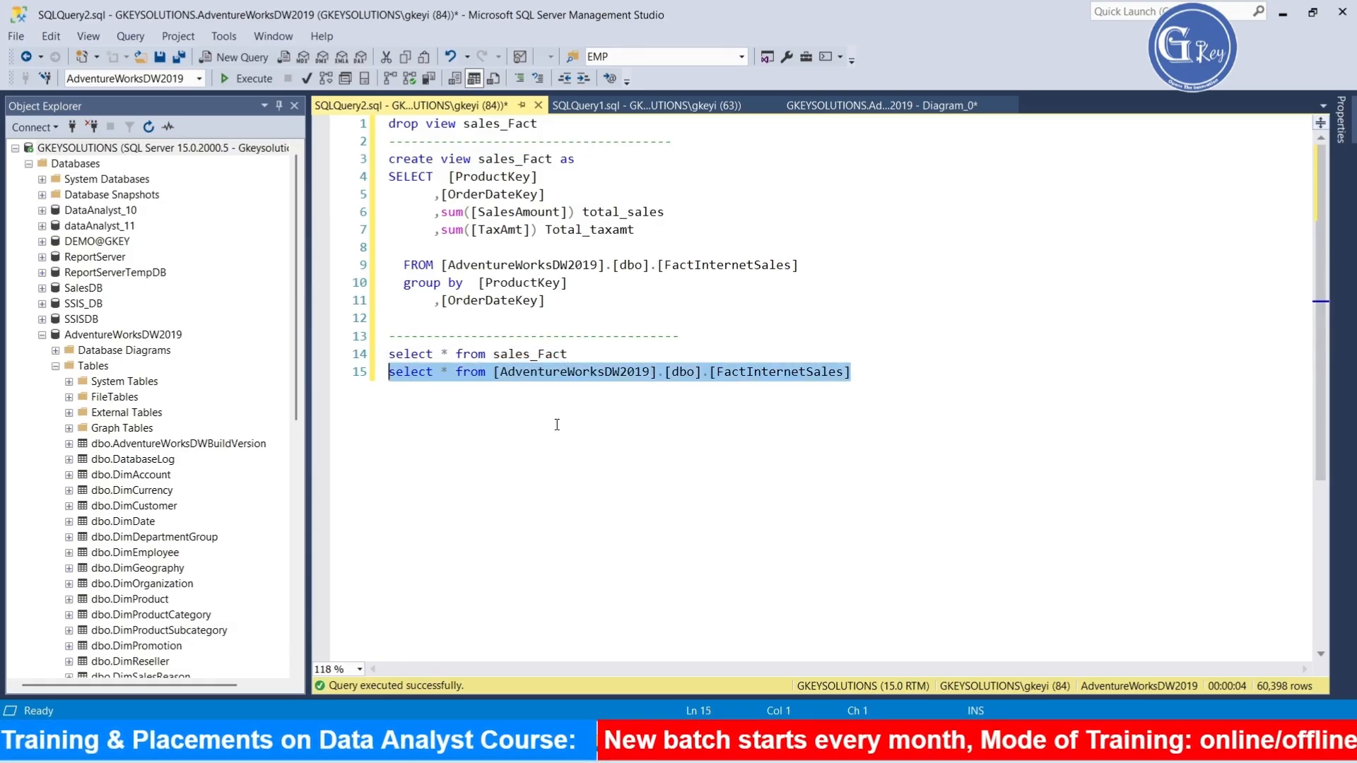
Switch to Power BI Desktop, dismiss the open Navigator, and start a new SQL Server database connection
left_click(776, 372)
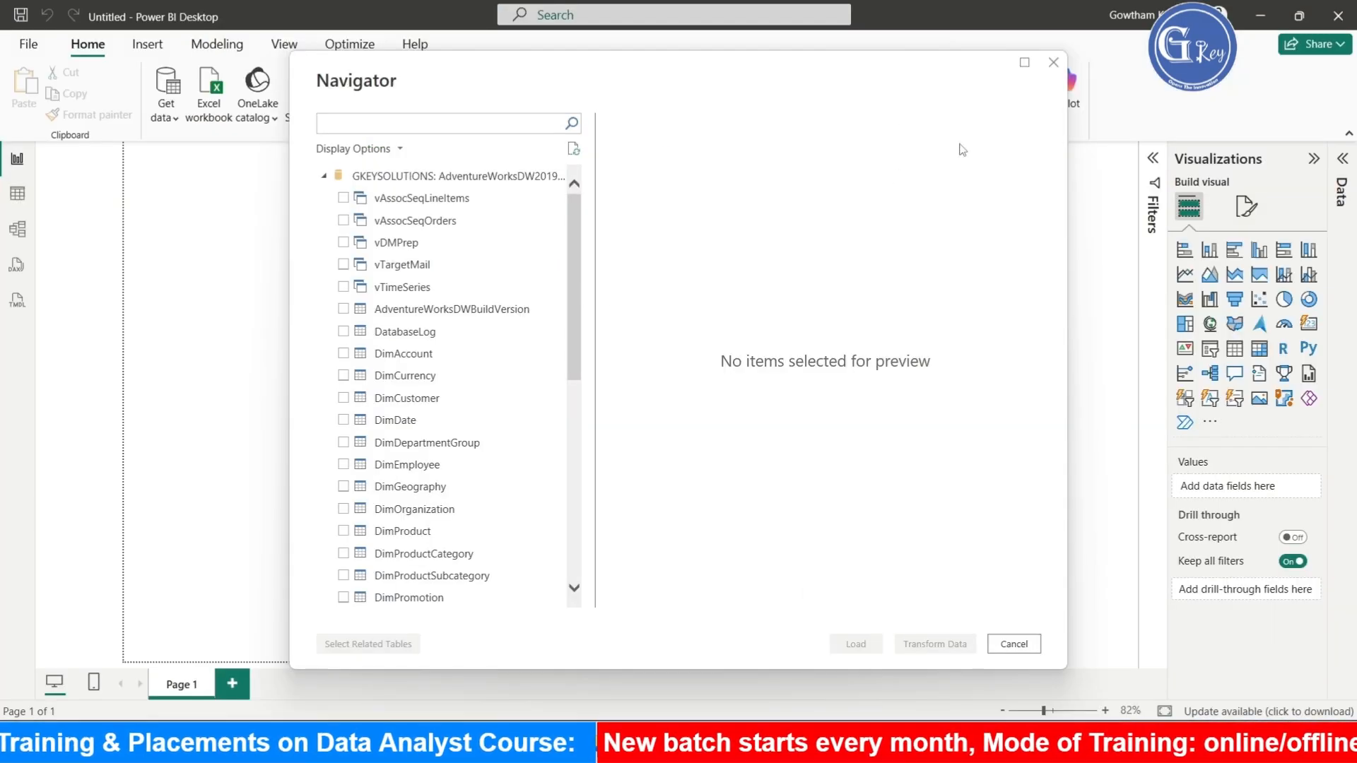
left_click(1054, 63)
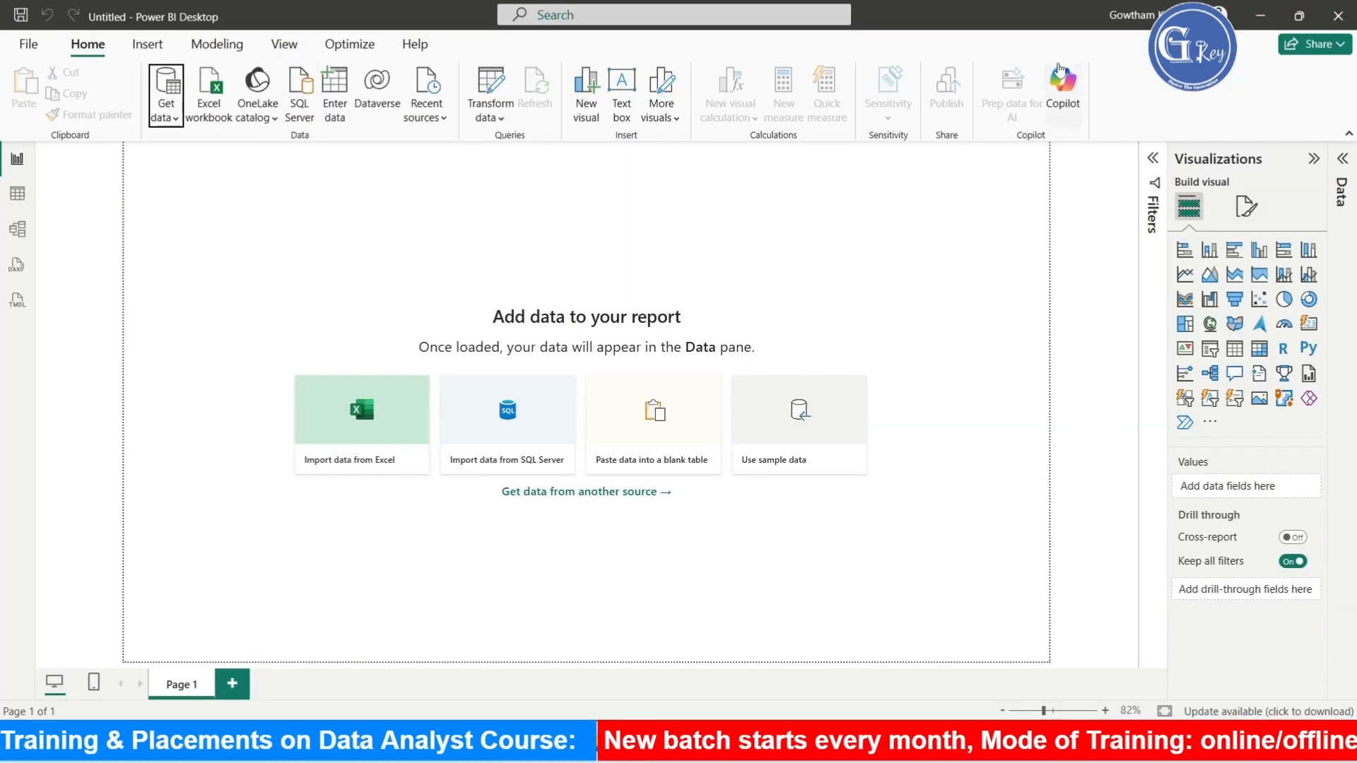
left_click(170, 120)
left_click(279, 315)
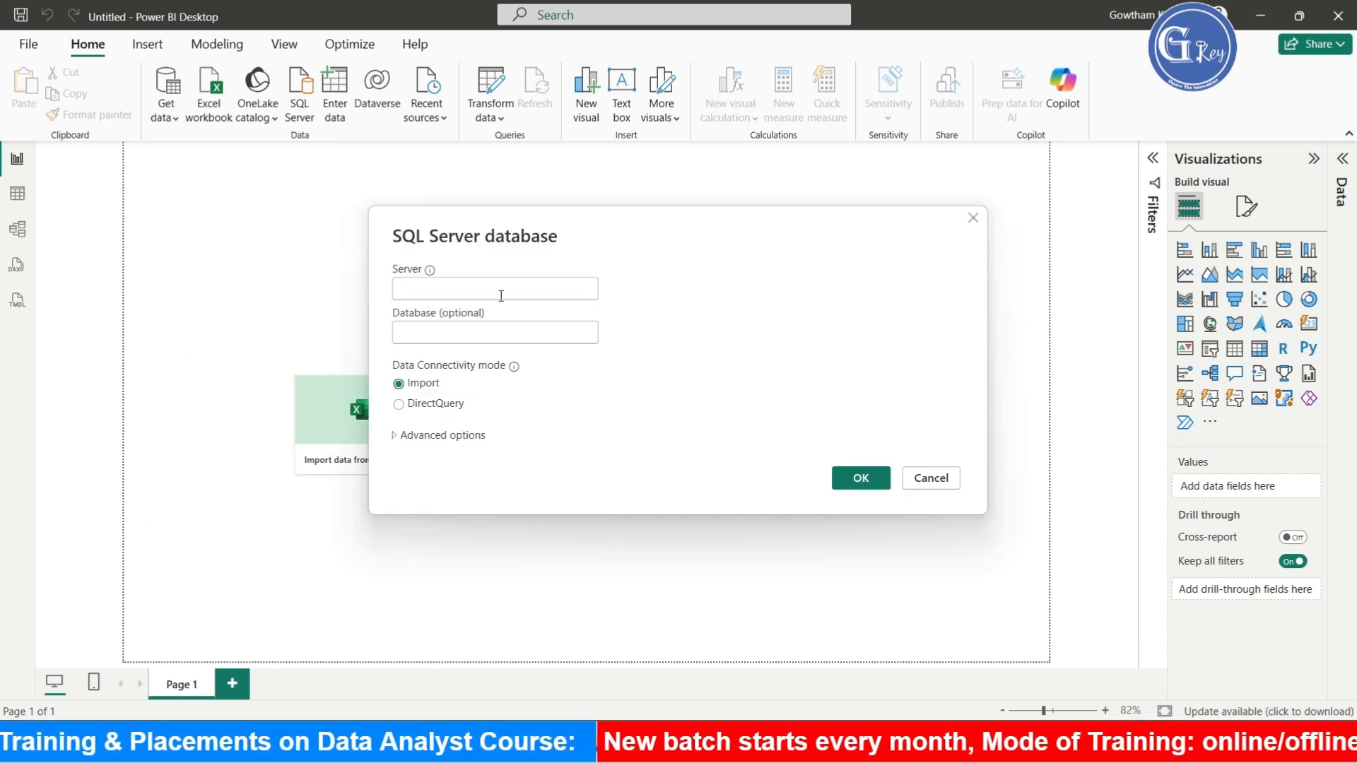
Look up the server name GKEYSOLUTIONS in SQL Server Management Studio's connection dialog for use in the Power BI connection
key("alt+Tab")
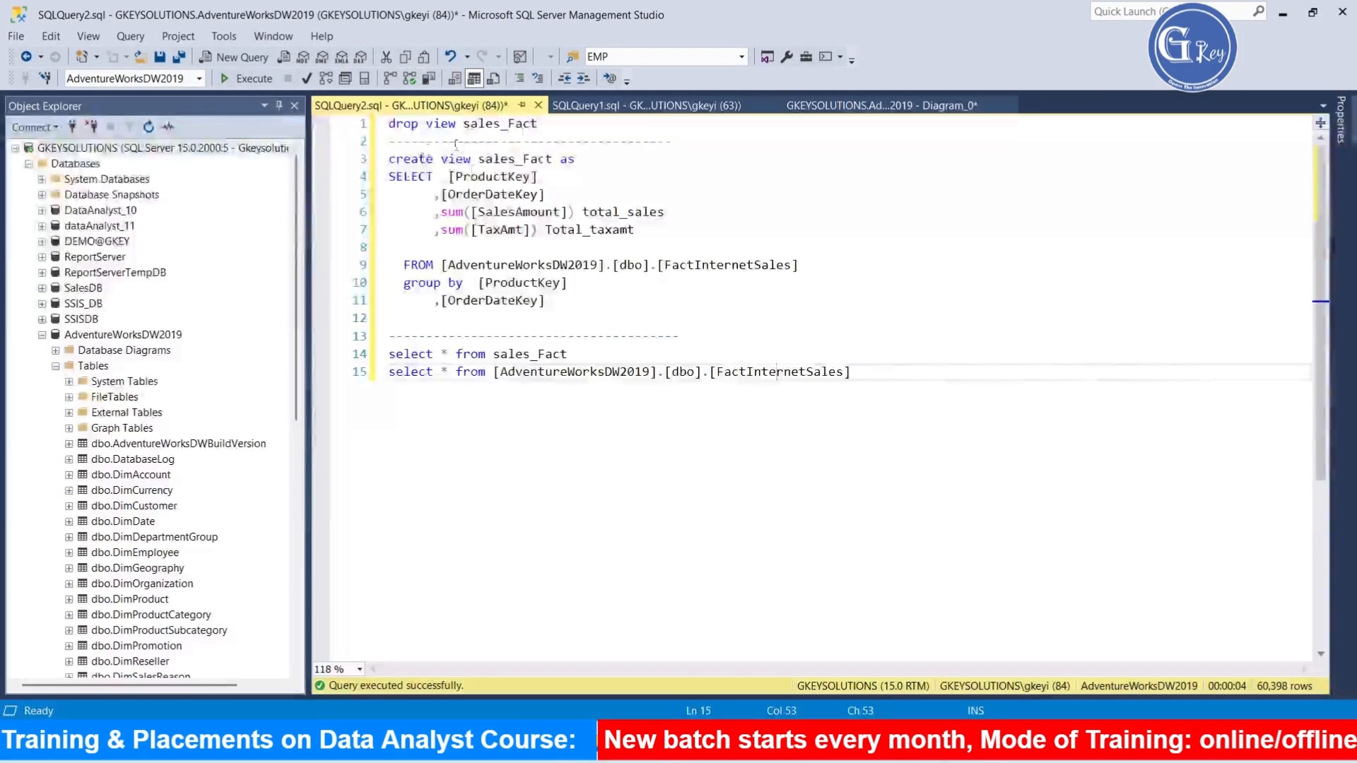
double_click(466, 126)
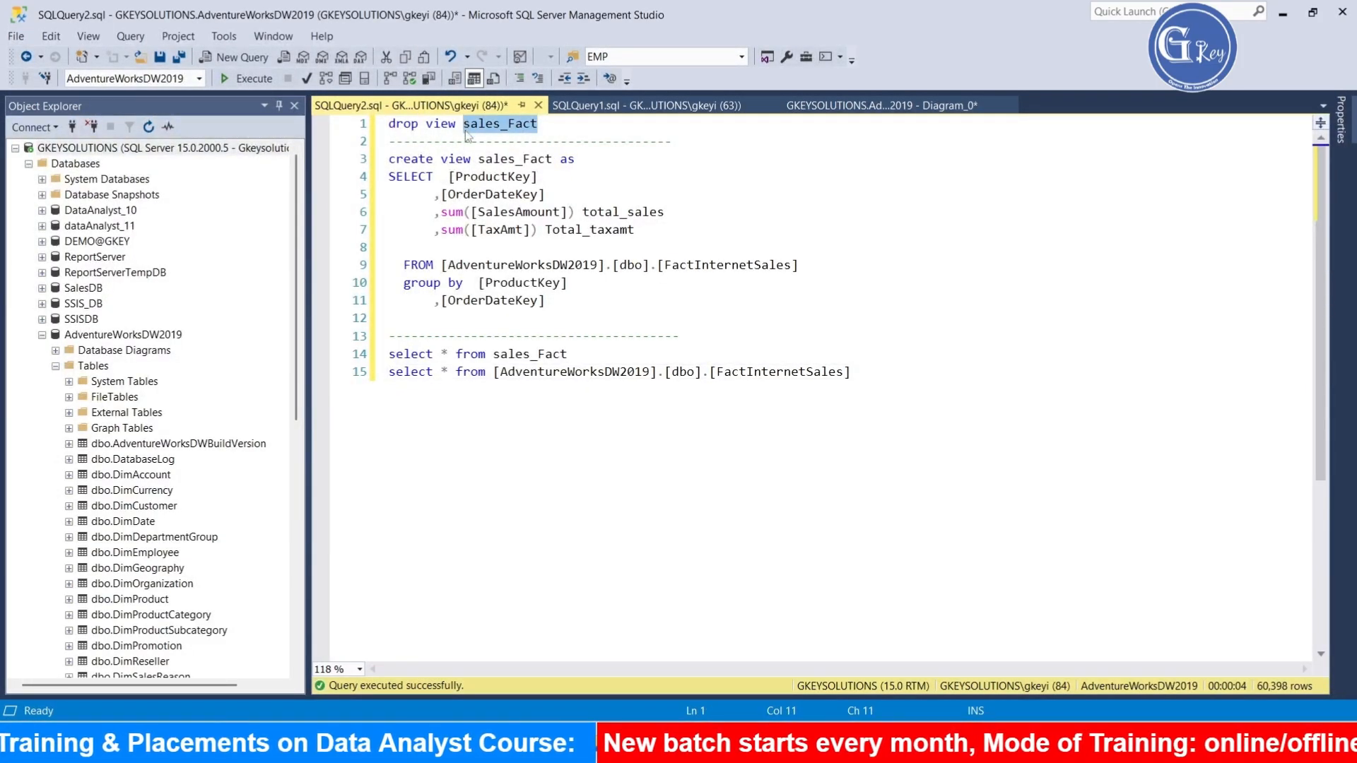
left_click(92, 150)
right_click(92, 152)
left_click(117, 157)
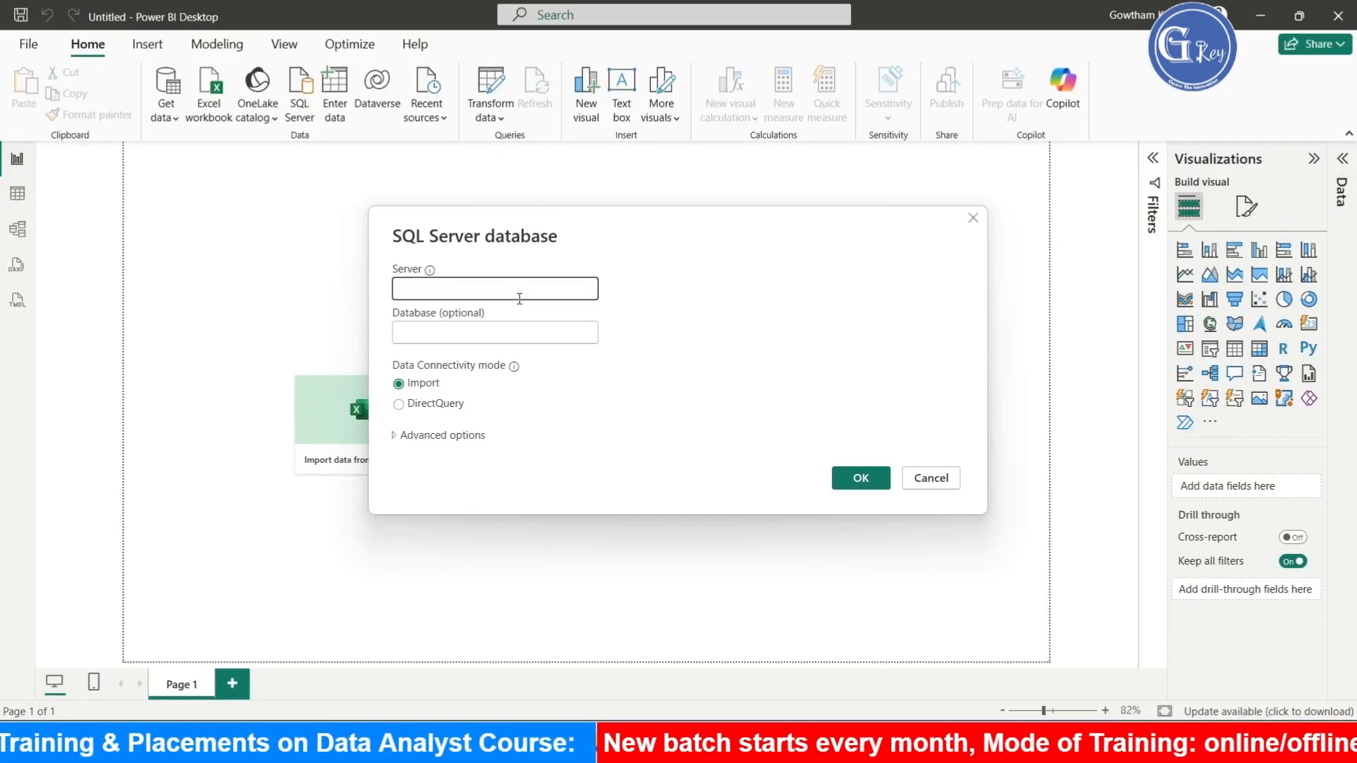
key("alt+Tab")
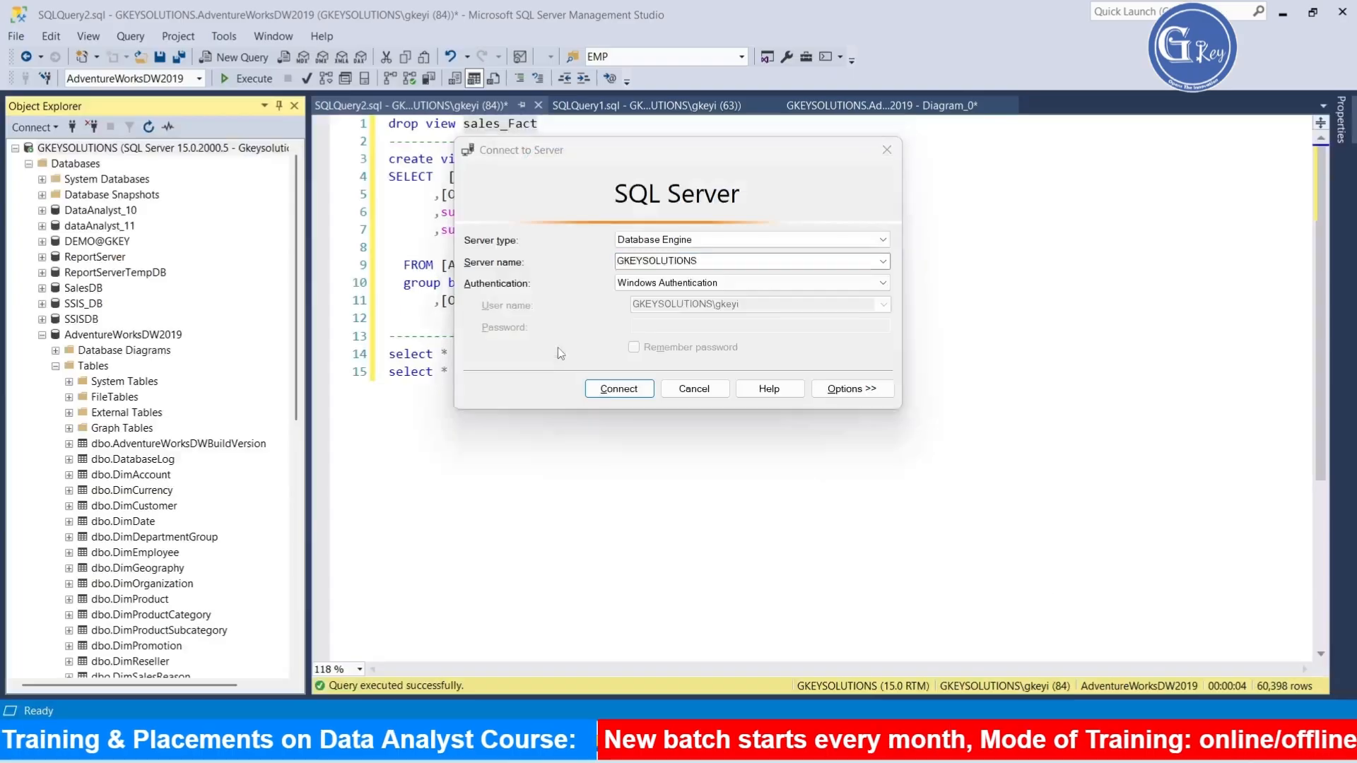
left_click(888, 150)
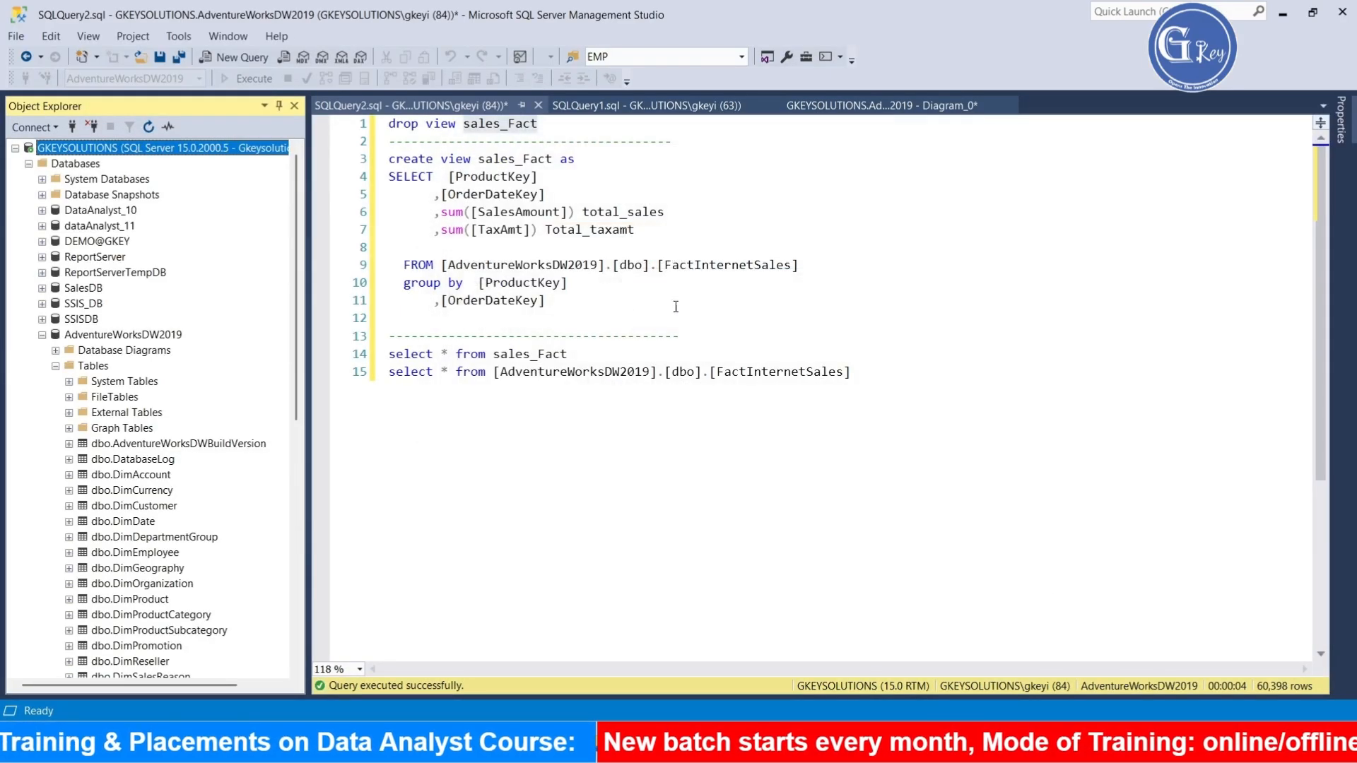
Copy the database name AdventureWorksDW2019 from the query and connect Power BI to it on server GKEYSOLUTIONS in DirectQuery mode
left_click_drag(599, 264, 456, 264)
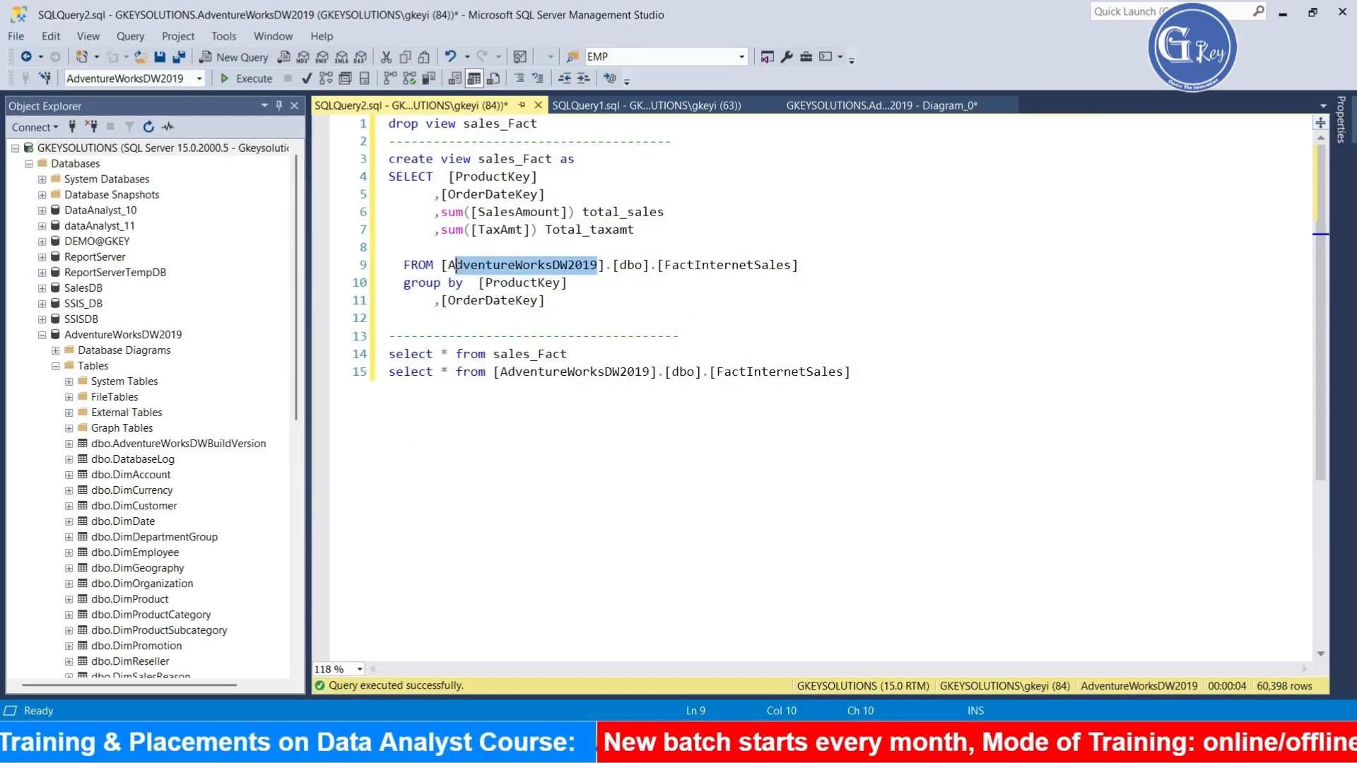
key("alt+Tab")
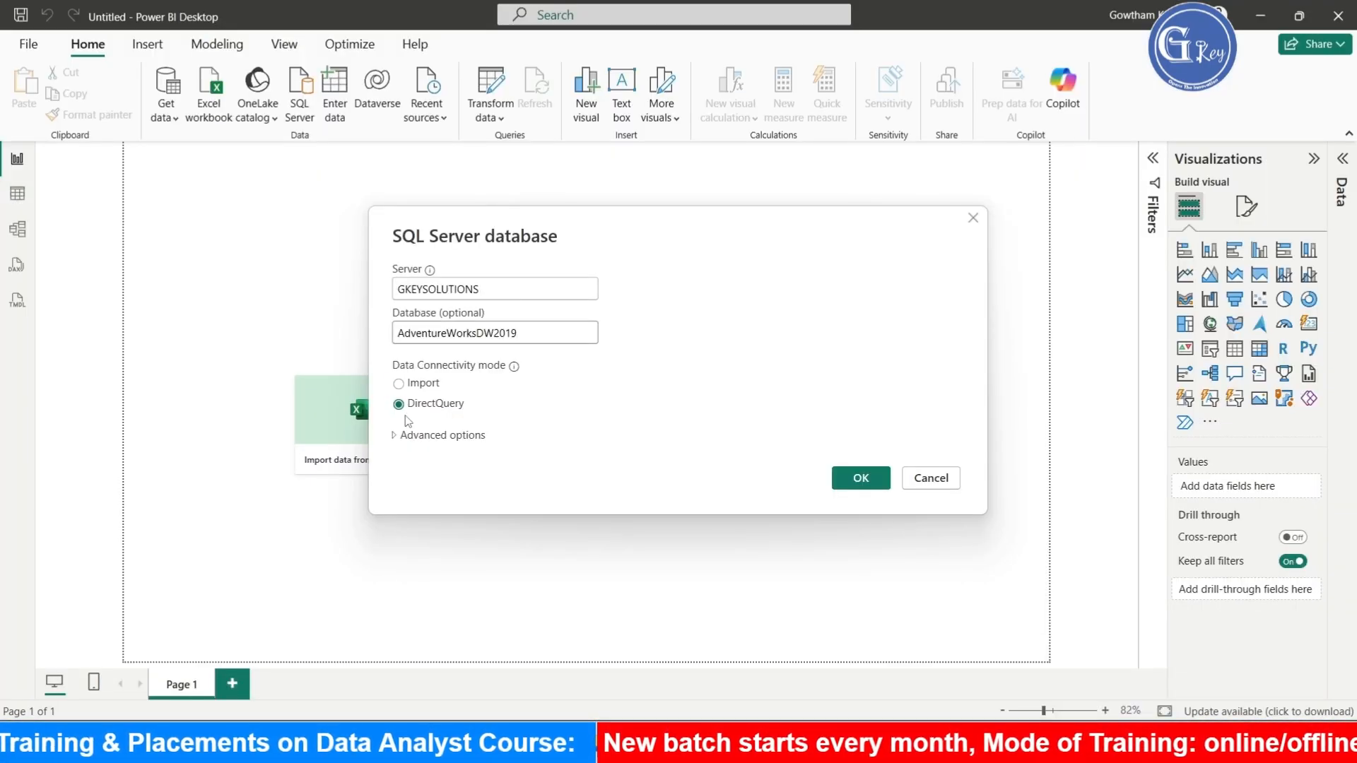
left_click(854, 486)
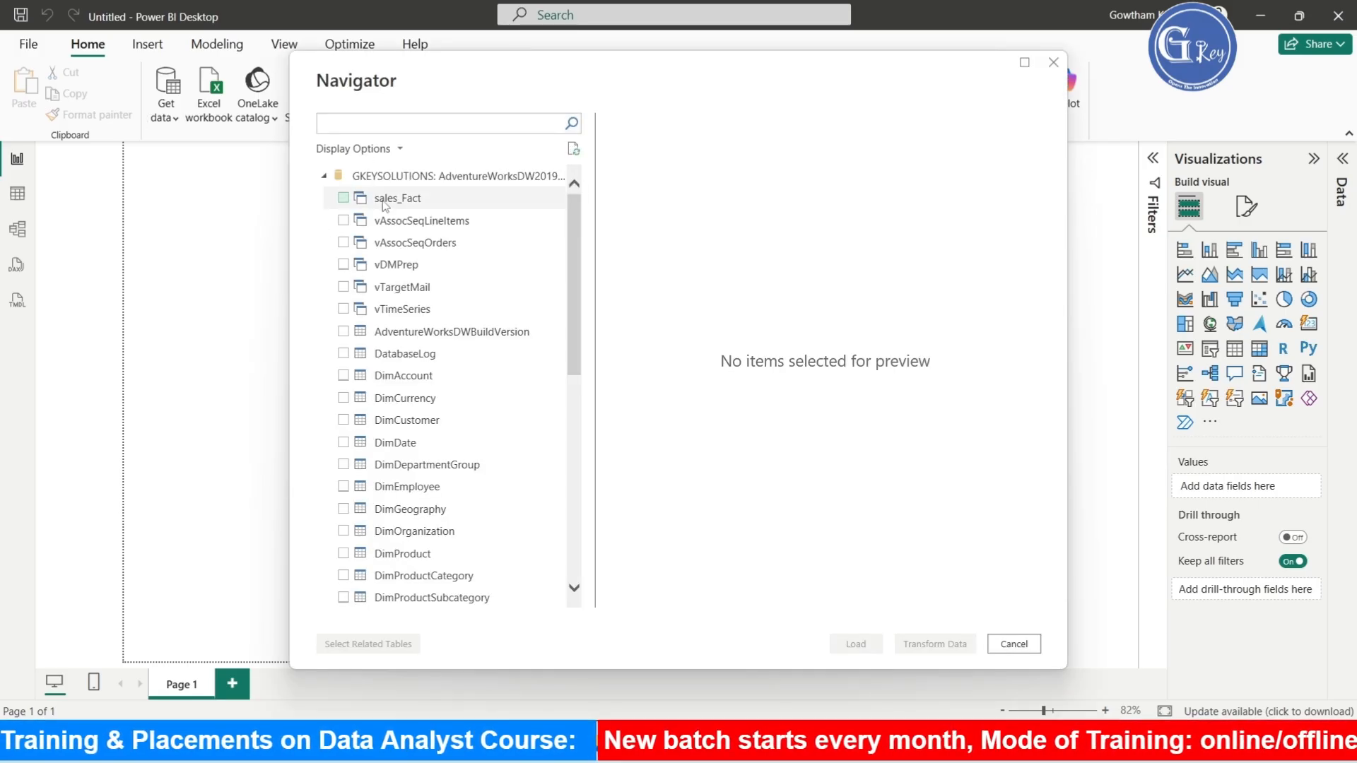
Load the sales_Fact view together with the DimDate, DimProduct and FactInternetSales tables into the report
left_click(345, 199)
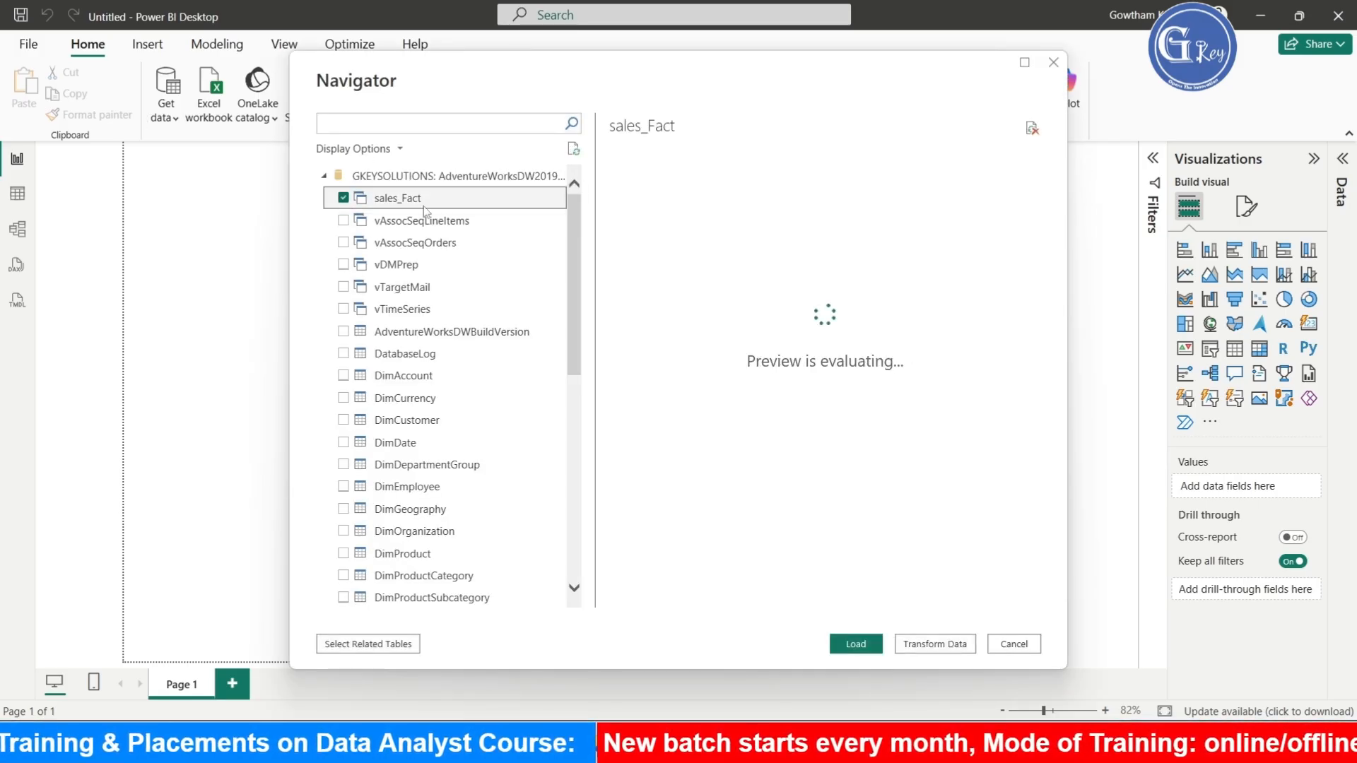
left_click(345, 444)
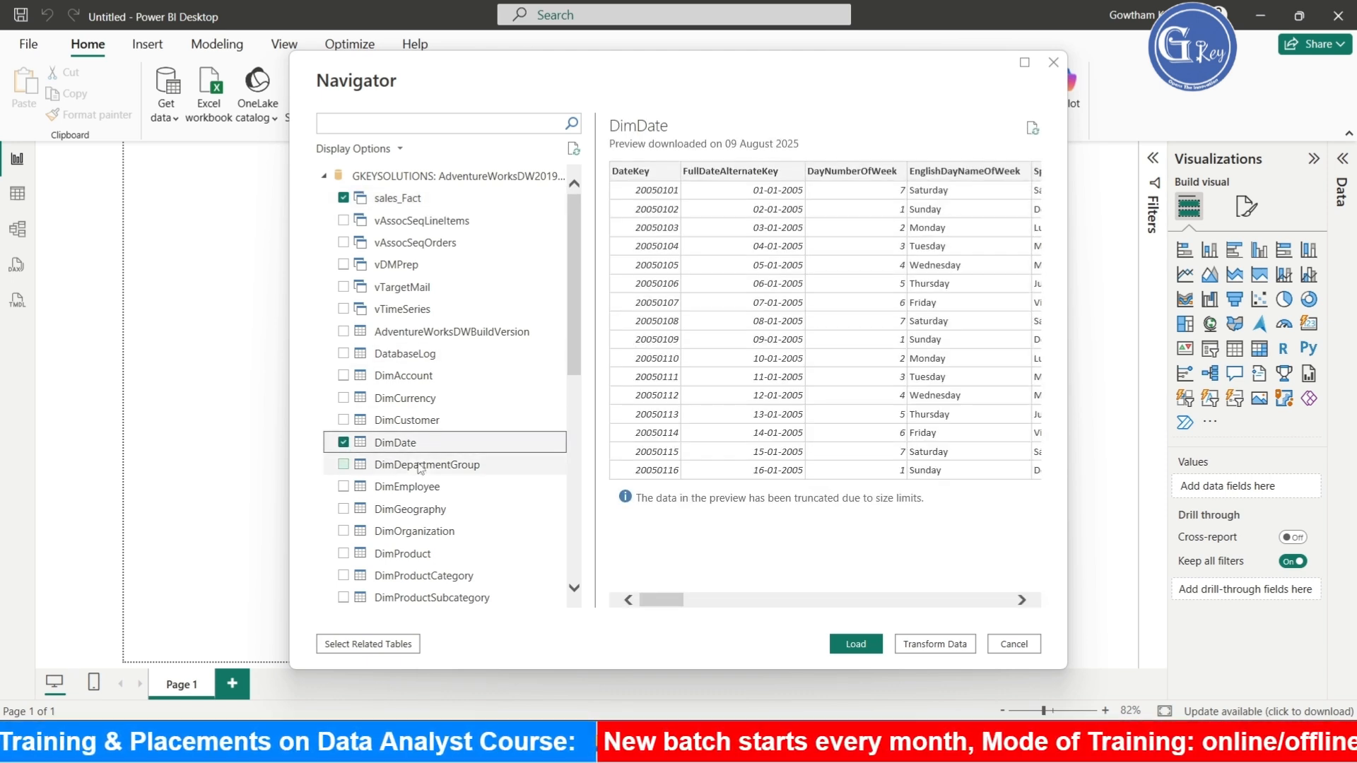
left_click(344, 554)
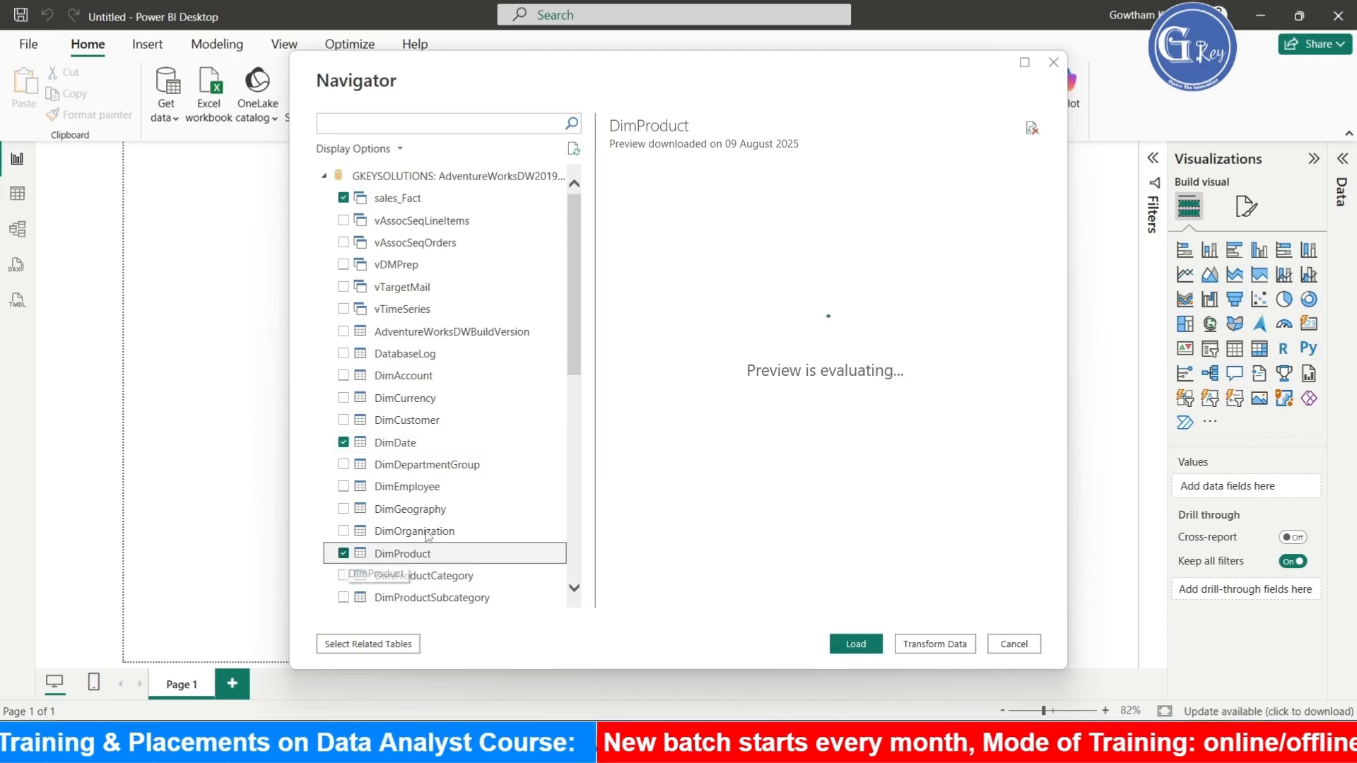
scroll(450, 500, "down", 3)
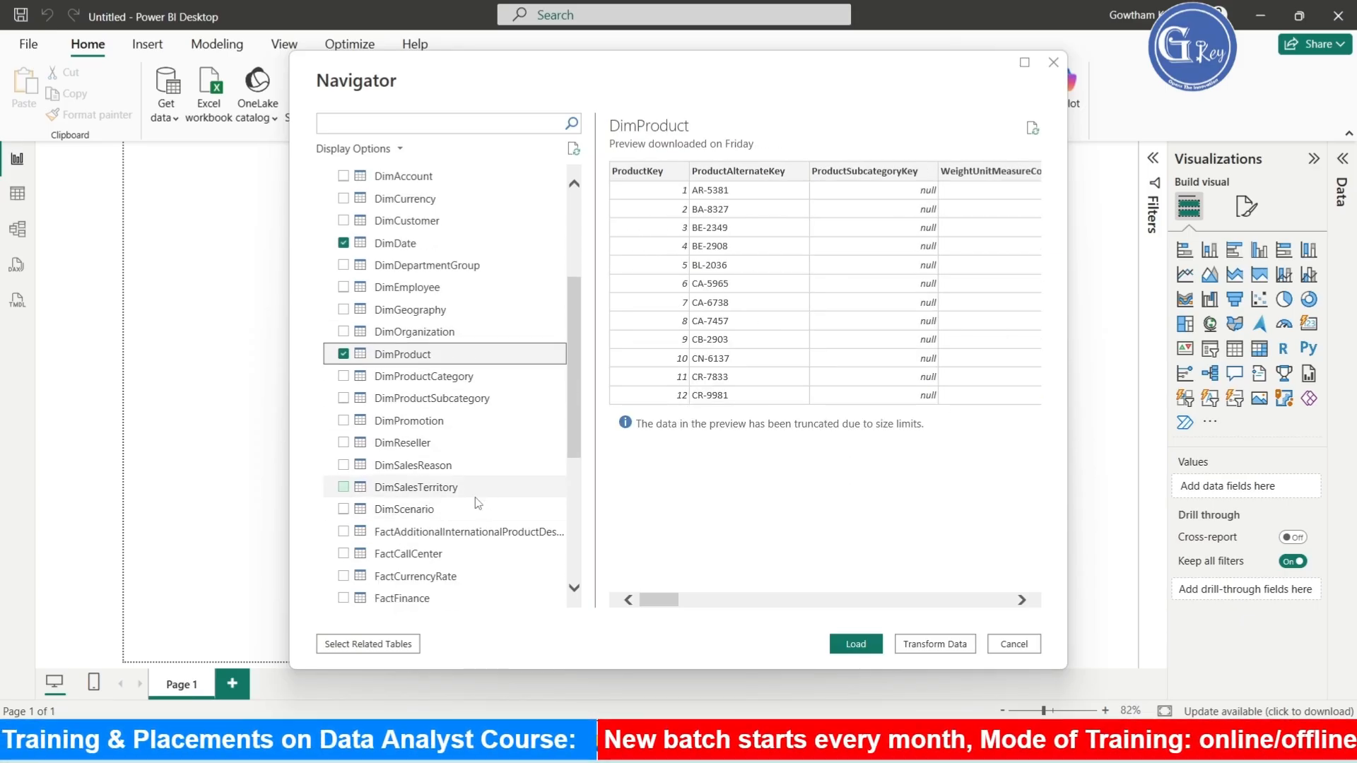
scroll(449, 495, "down", 1)
left_click(343, 554)
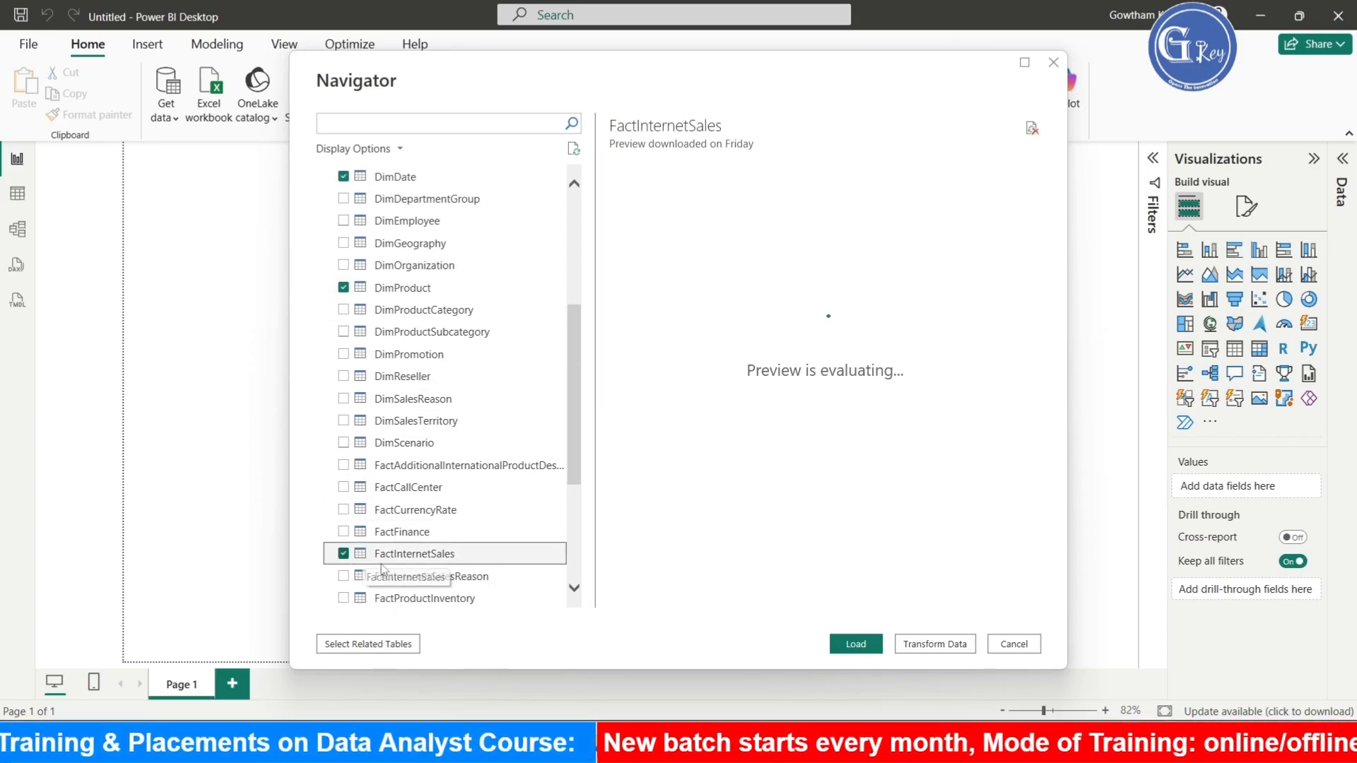
left_click(854, 646)
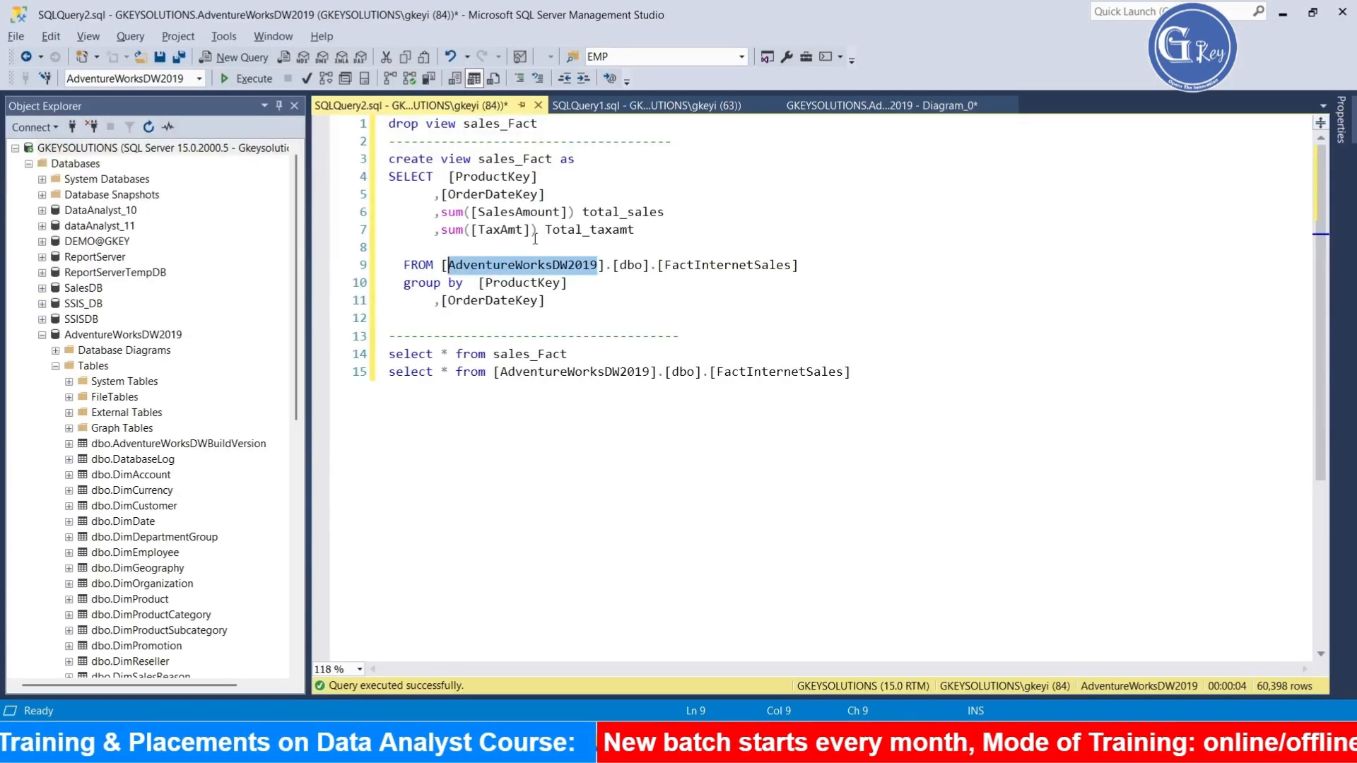
Switch to SQL Server Management Studio and review the sales_Fact view definition against the FactInternetSales query
left_click_drag(565, 308, 381, 157)
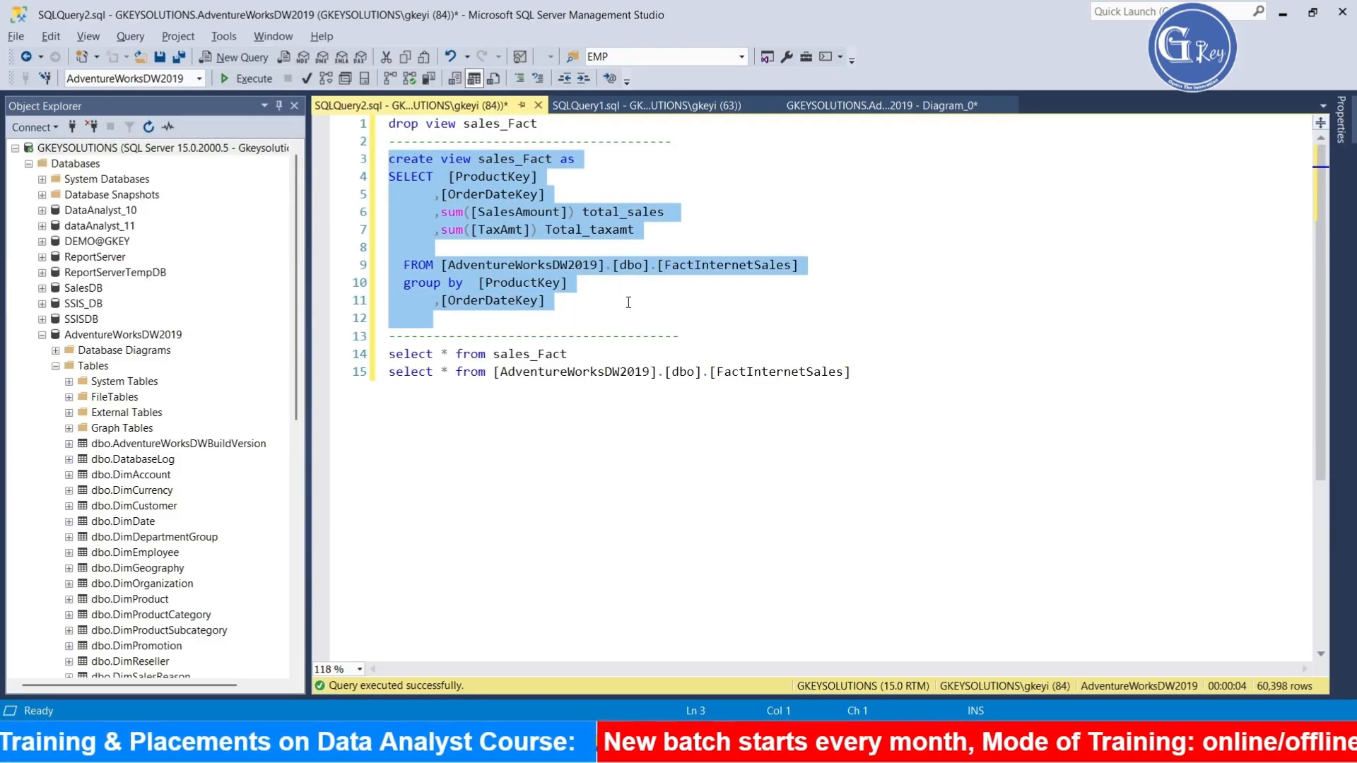
left_click(571, 309)
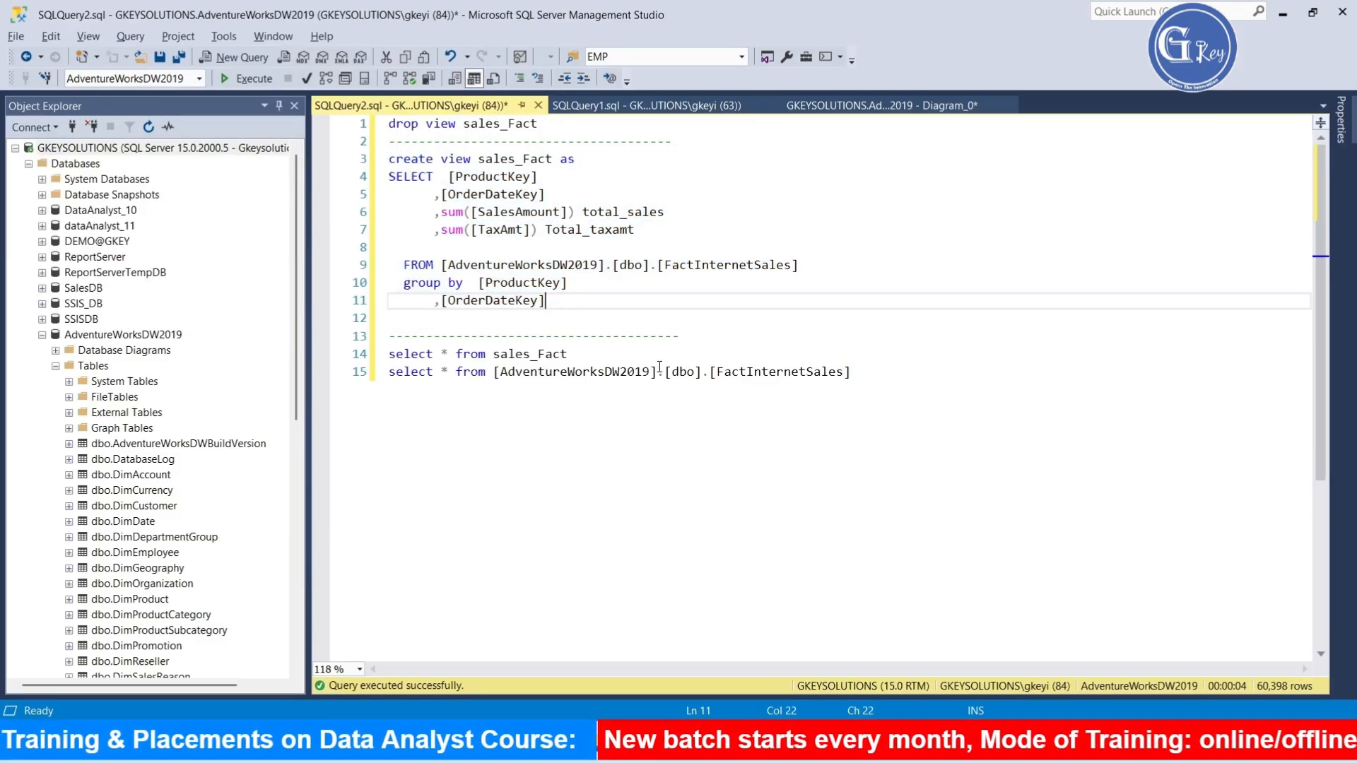
left_click_drag(851, 375, 716, 374)
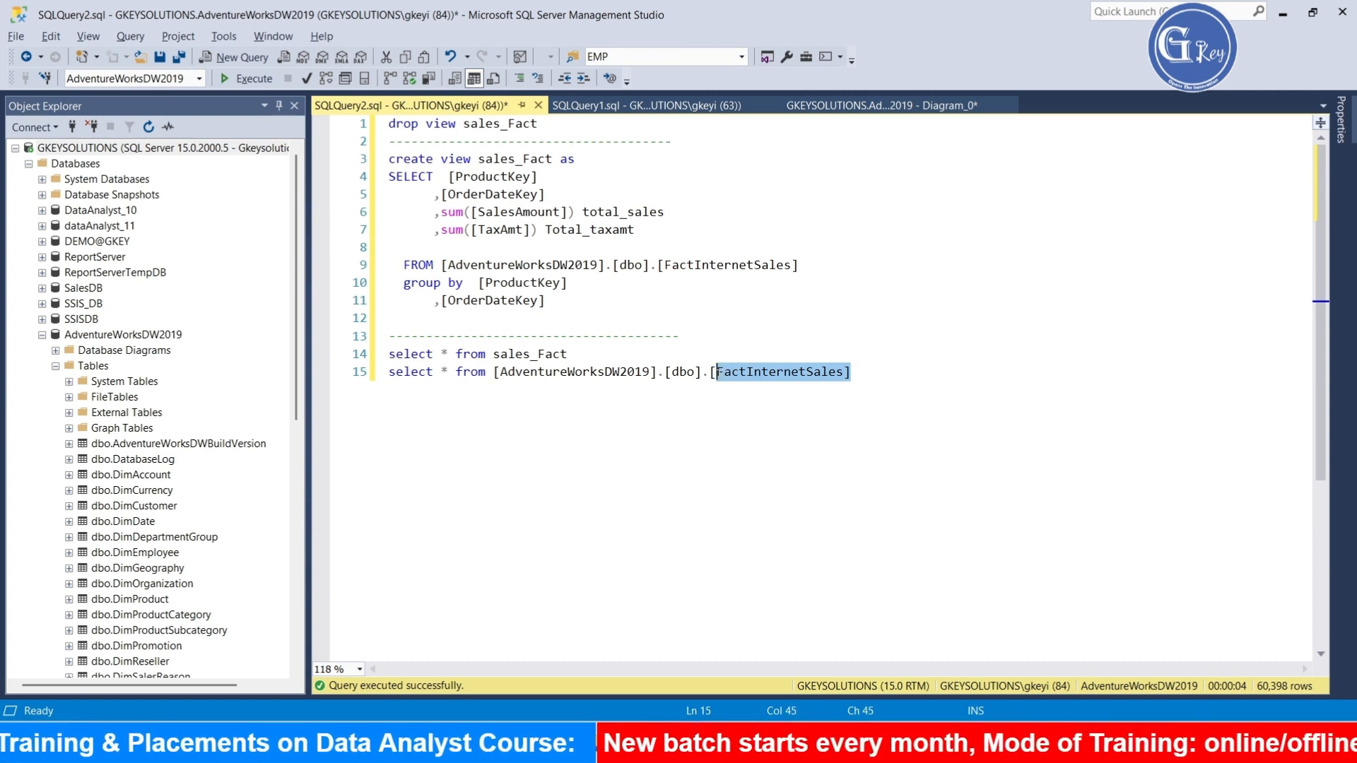
left_click_drag(619, 294, 386, 157)
key("ctrl+c")
left_click(624, 322)
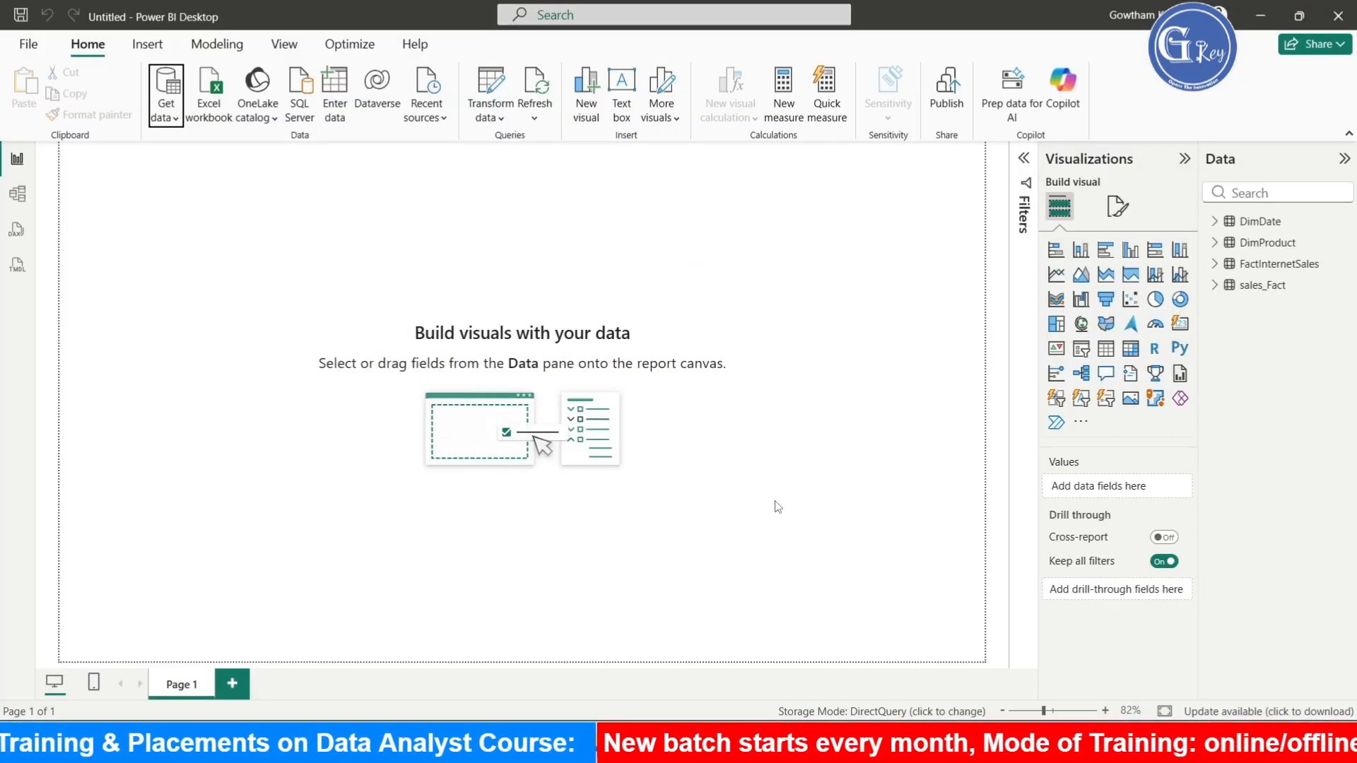
In Power BI, set up another DirectQuery SQL Server connection to server "." and database AdventureWorksDW2019, and show its advanced options
left_click(167, 118)
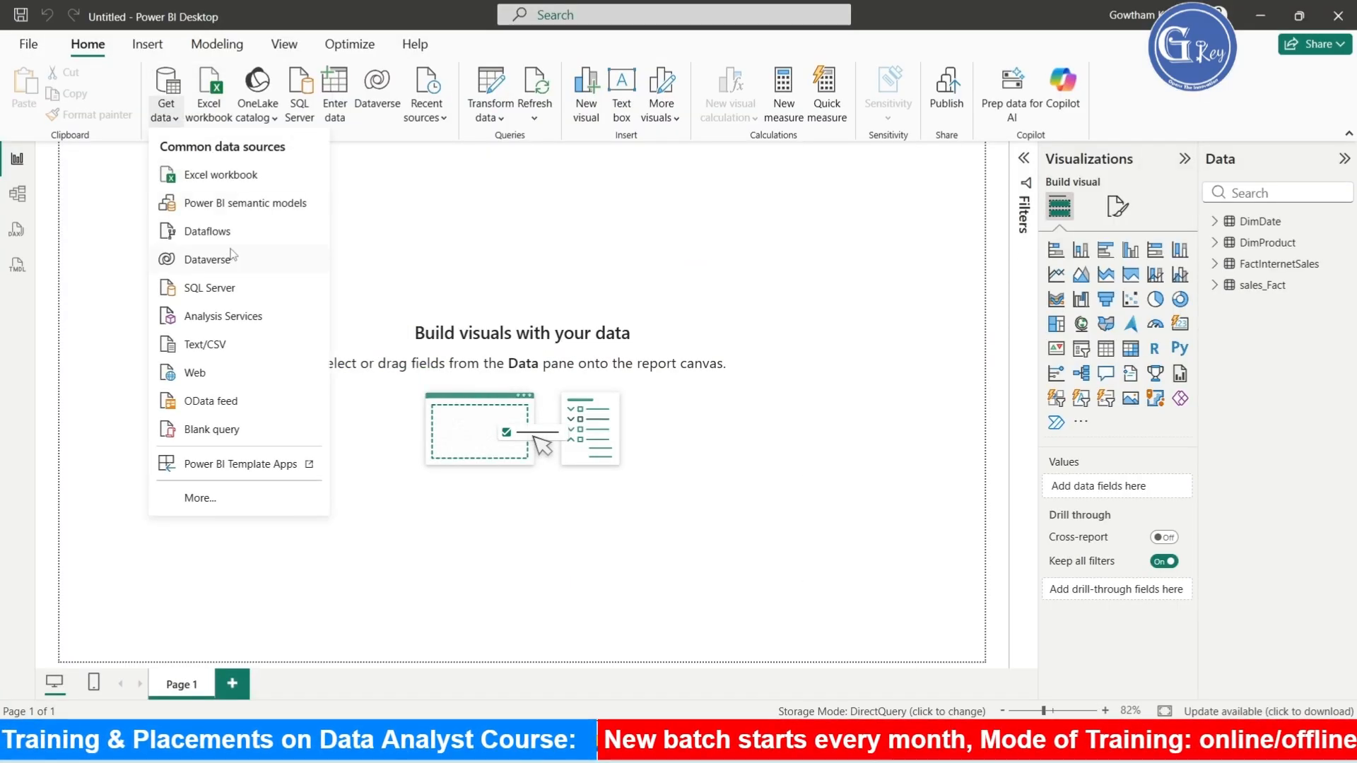
left_click(213, 289)
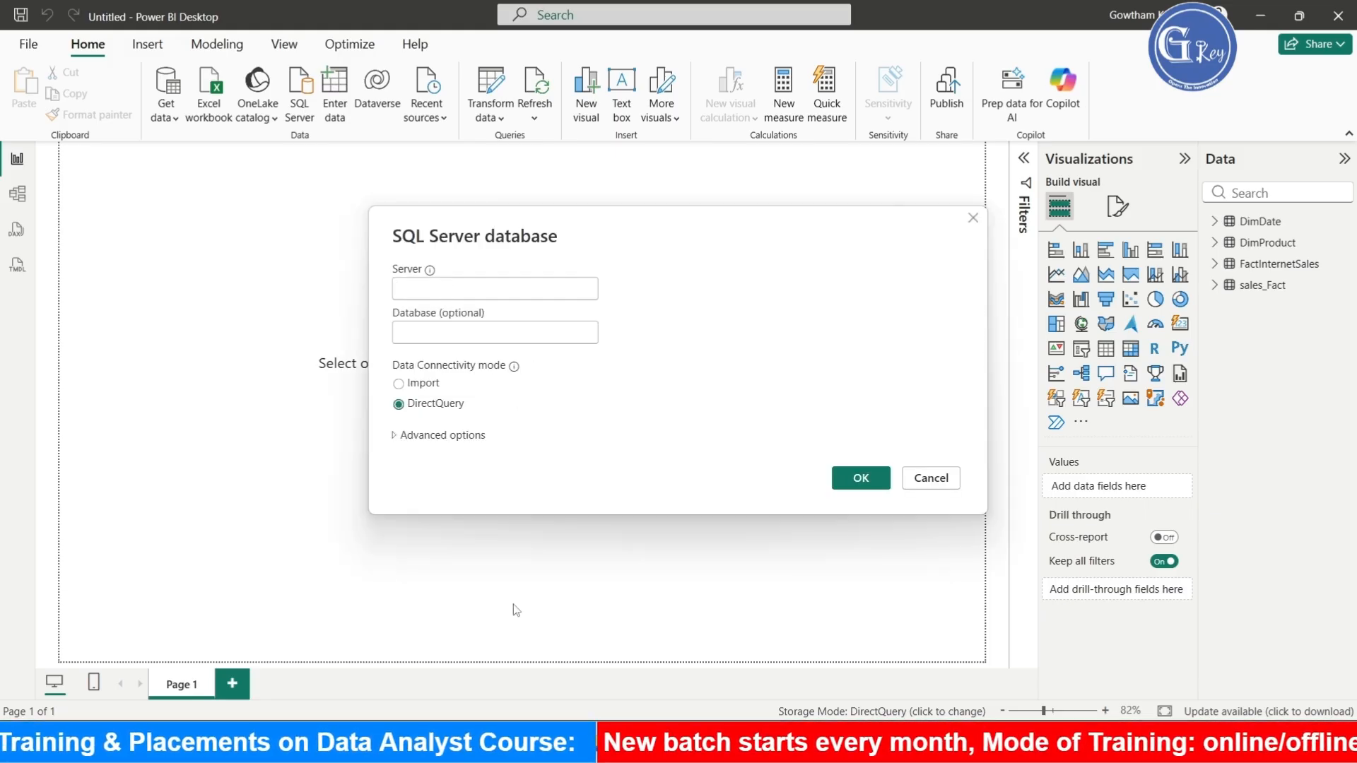
type(".")
left_click(429, 334)
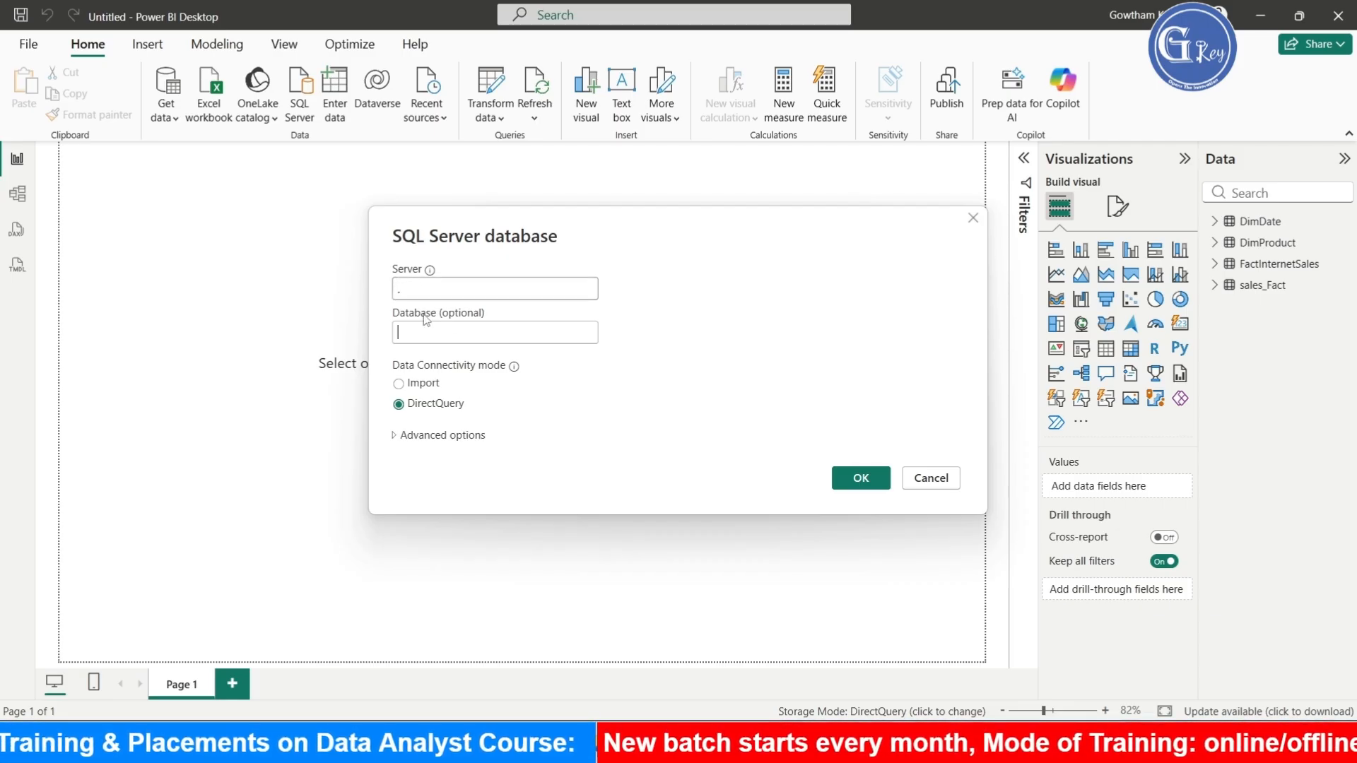
type("AdventureWorksDW2019")
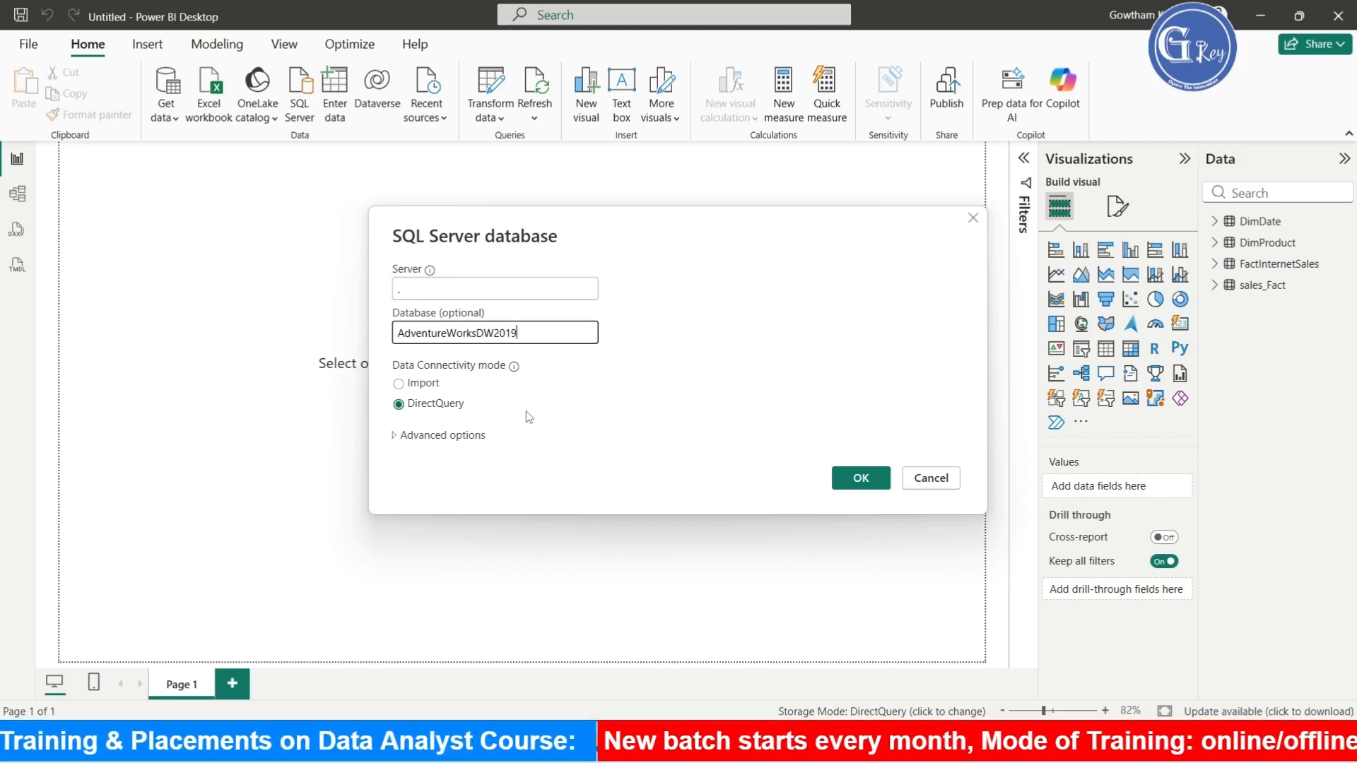
left_click(394, 436)
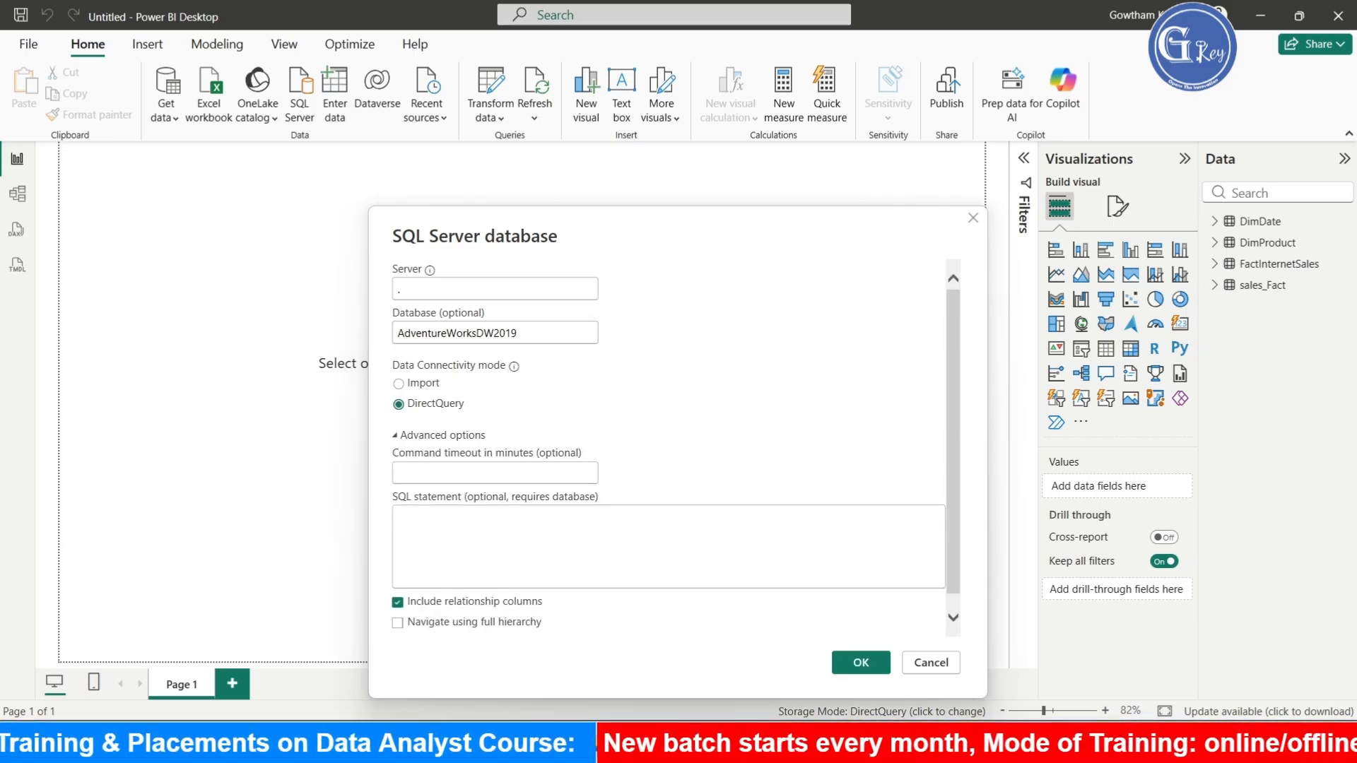
Use the view's grouped SELECT query from Management Studio as the connection's SQL statement, preview its data, and cancel the load
left_click(669, 742)
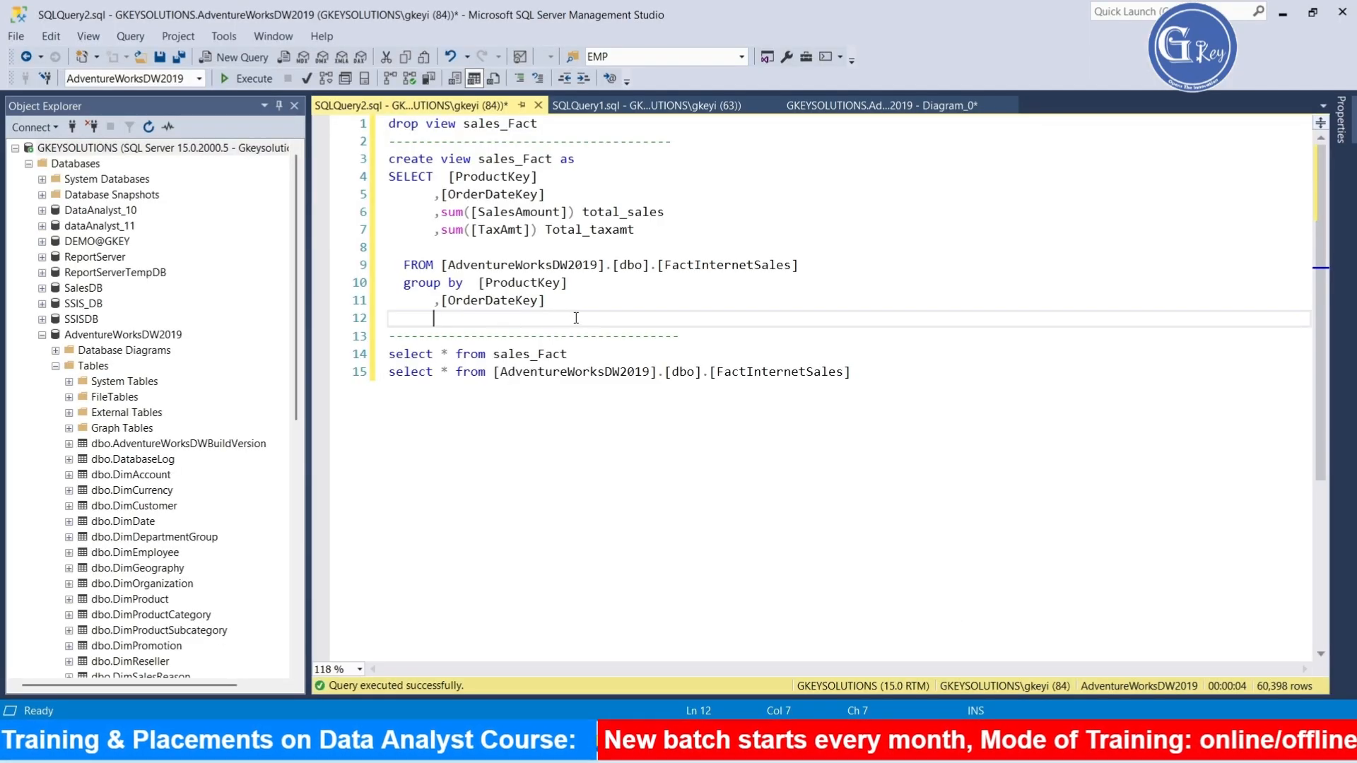
left_click_drag(576, 318, 389, 177)
key("alt+Tab")
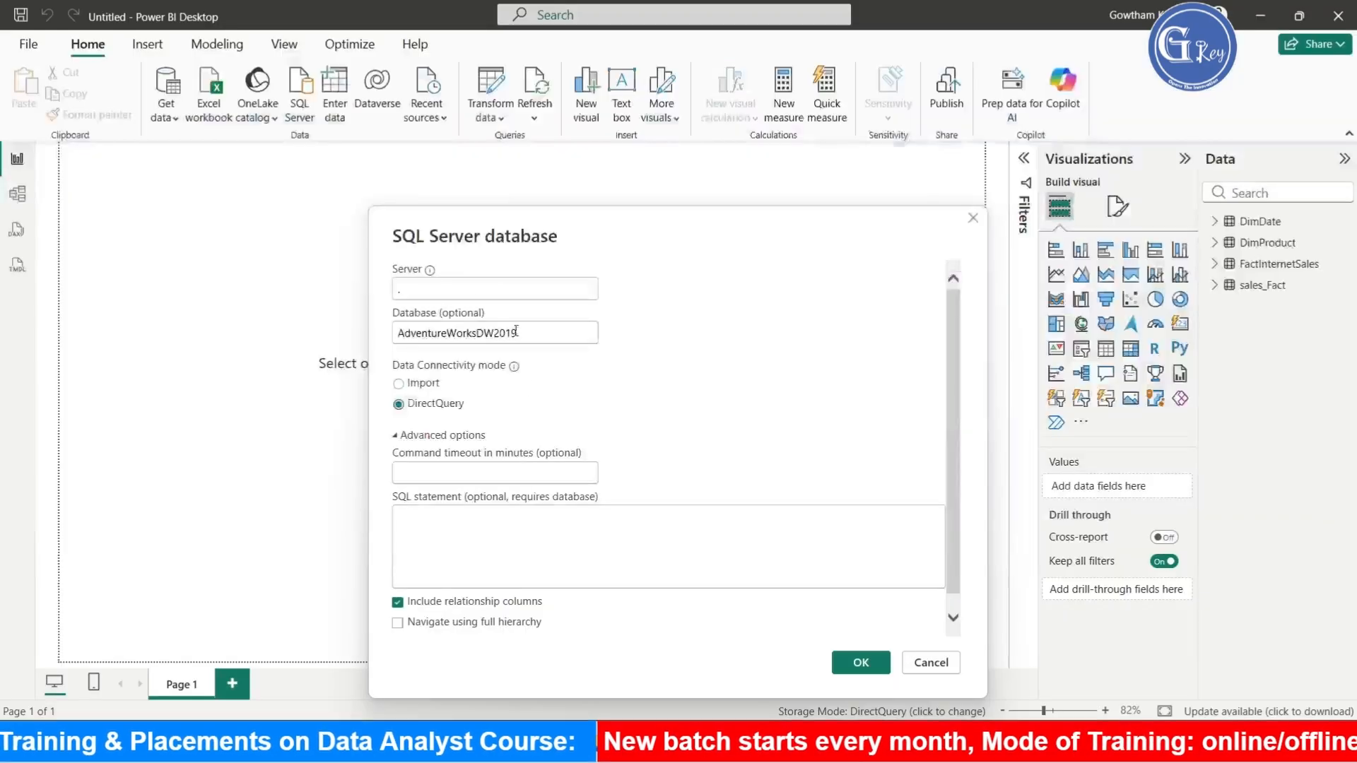
left_click(501, 549)
key("ctrl+v")
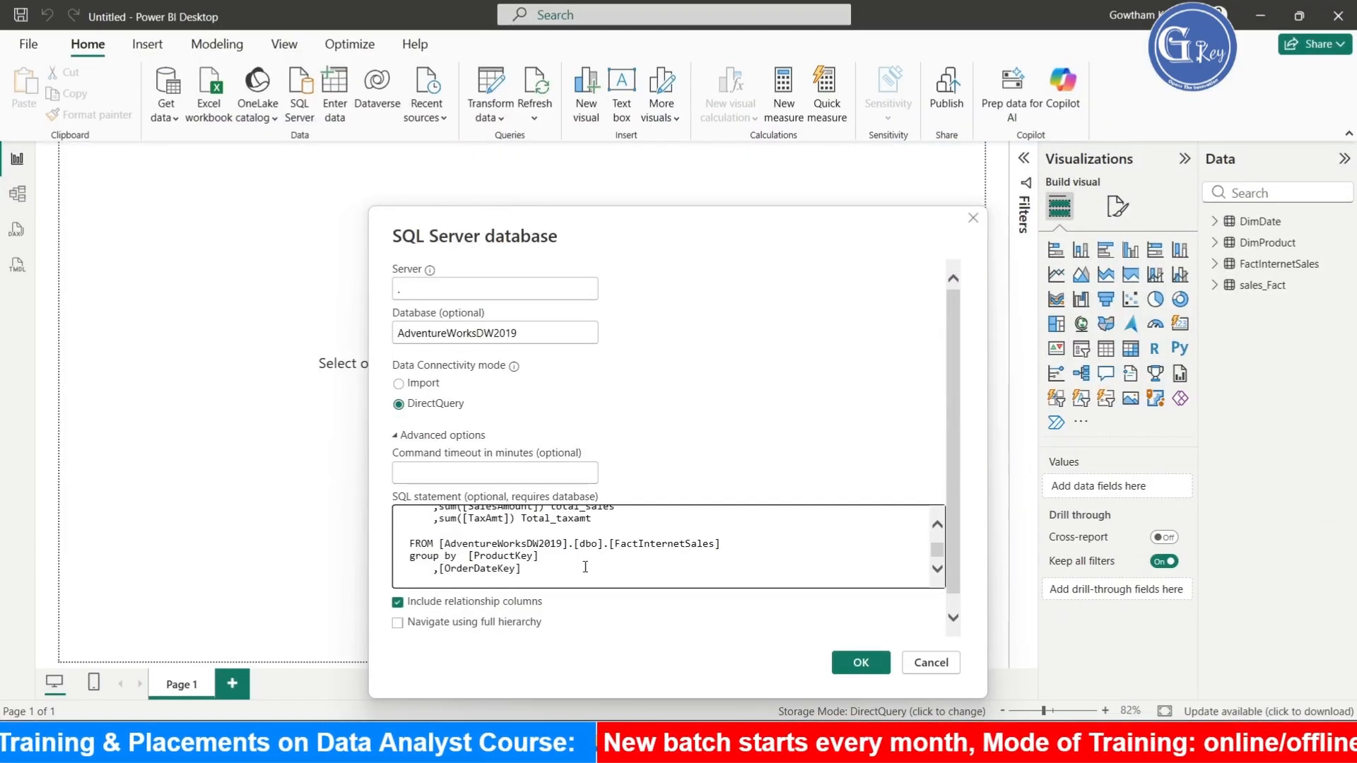
scroll(696, 439, "down", 1)
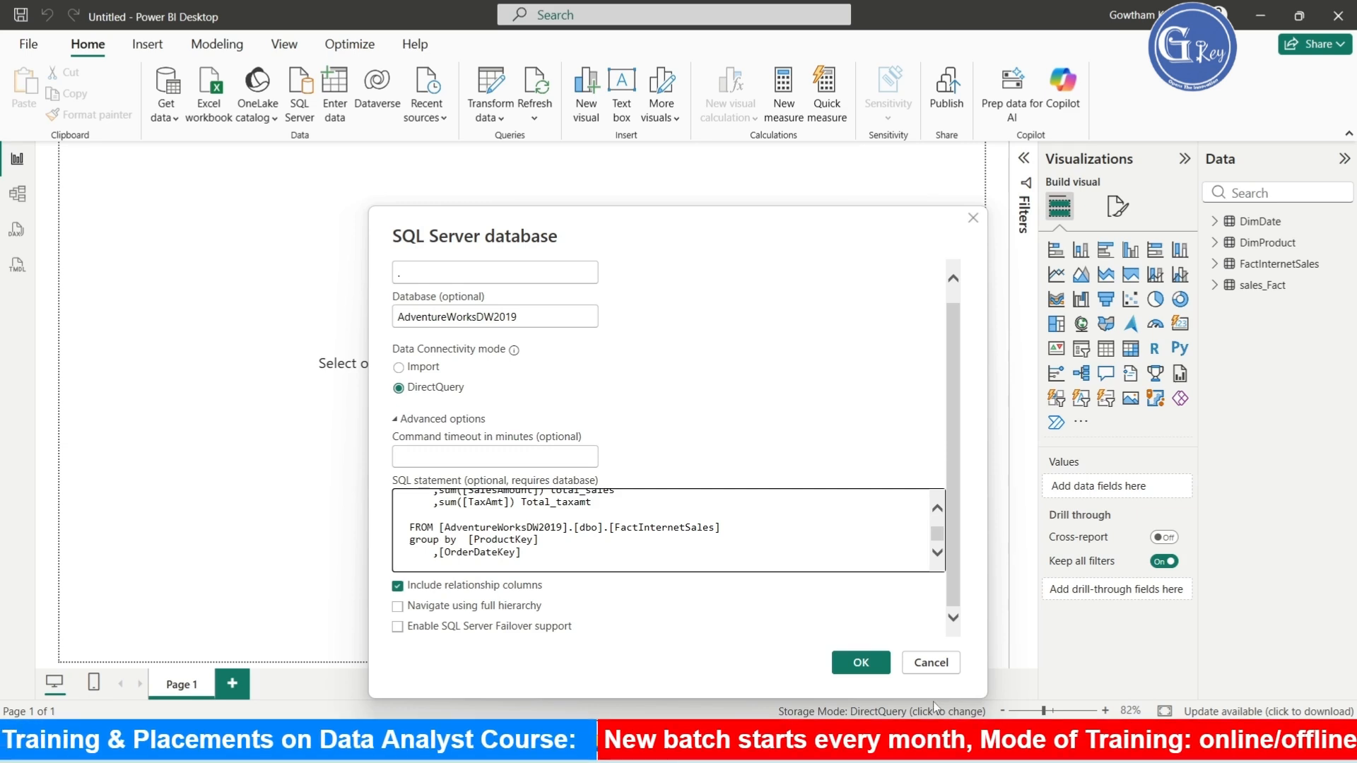
left_click(868, 670)
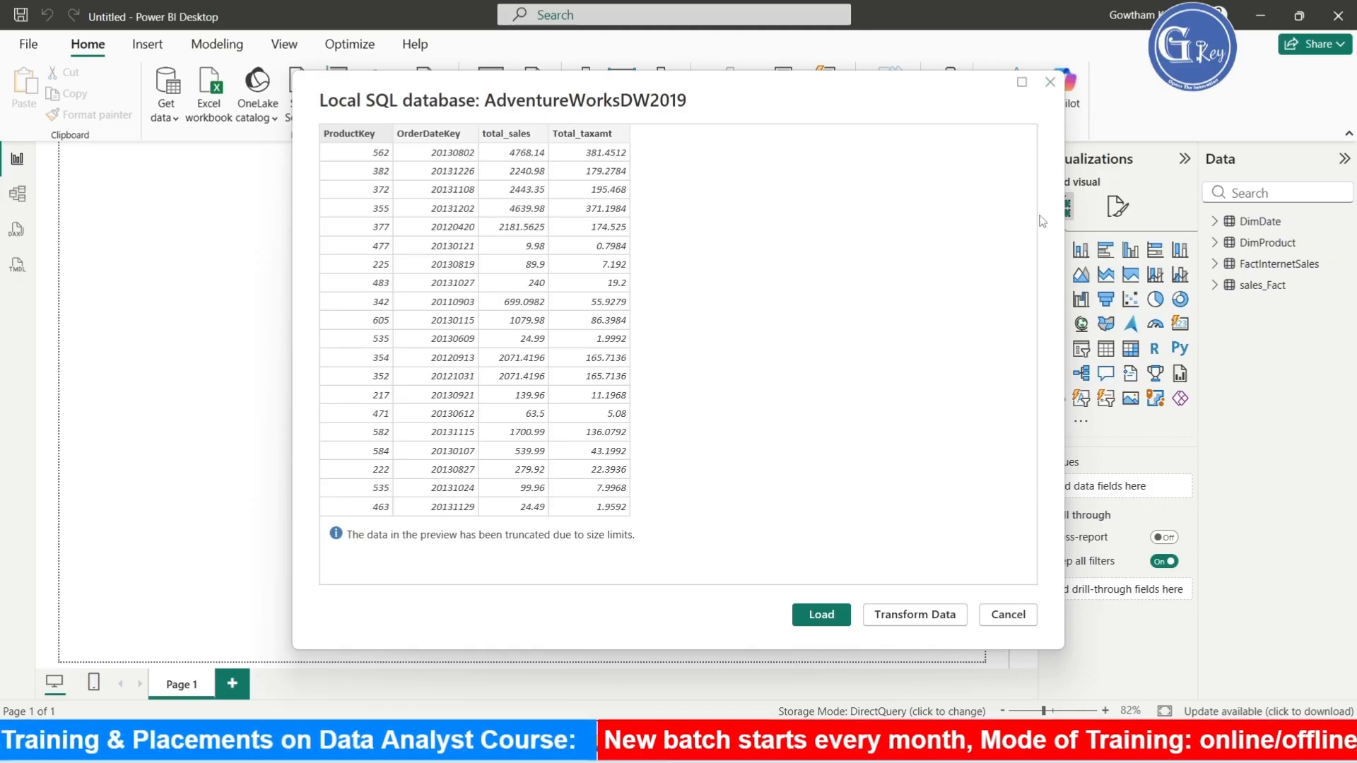
left_click(1027, 616)
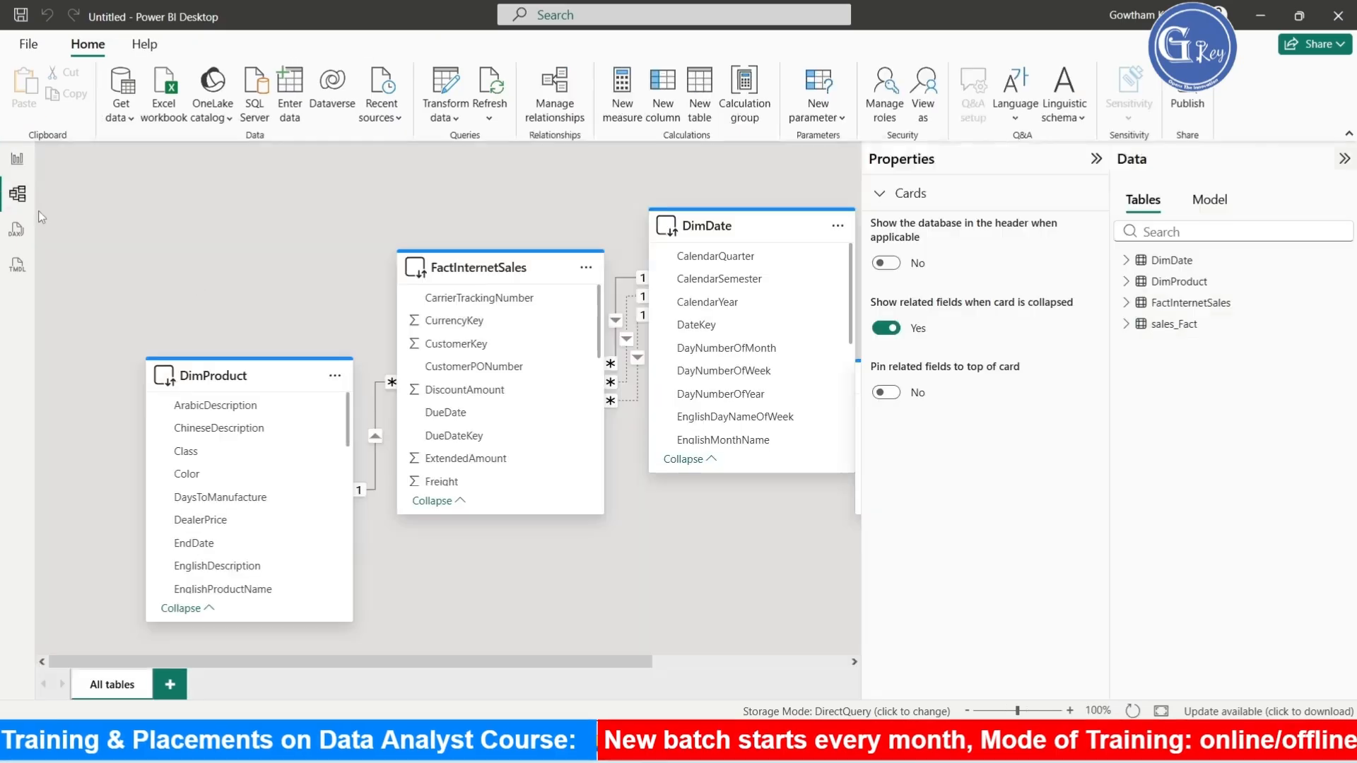
Show the data model diagram and move the sales_Fact table below and between FactInternetSales and DimDate
left_click(18, 194)
scroll(563, 410, "down", 3)
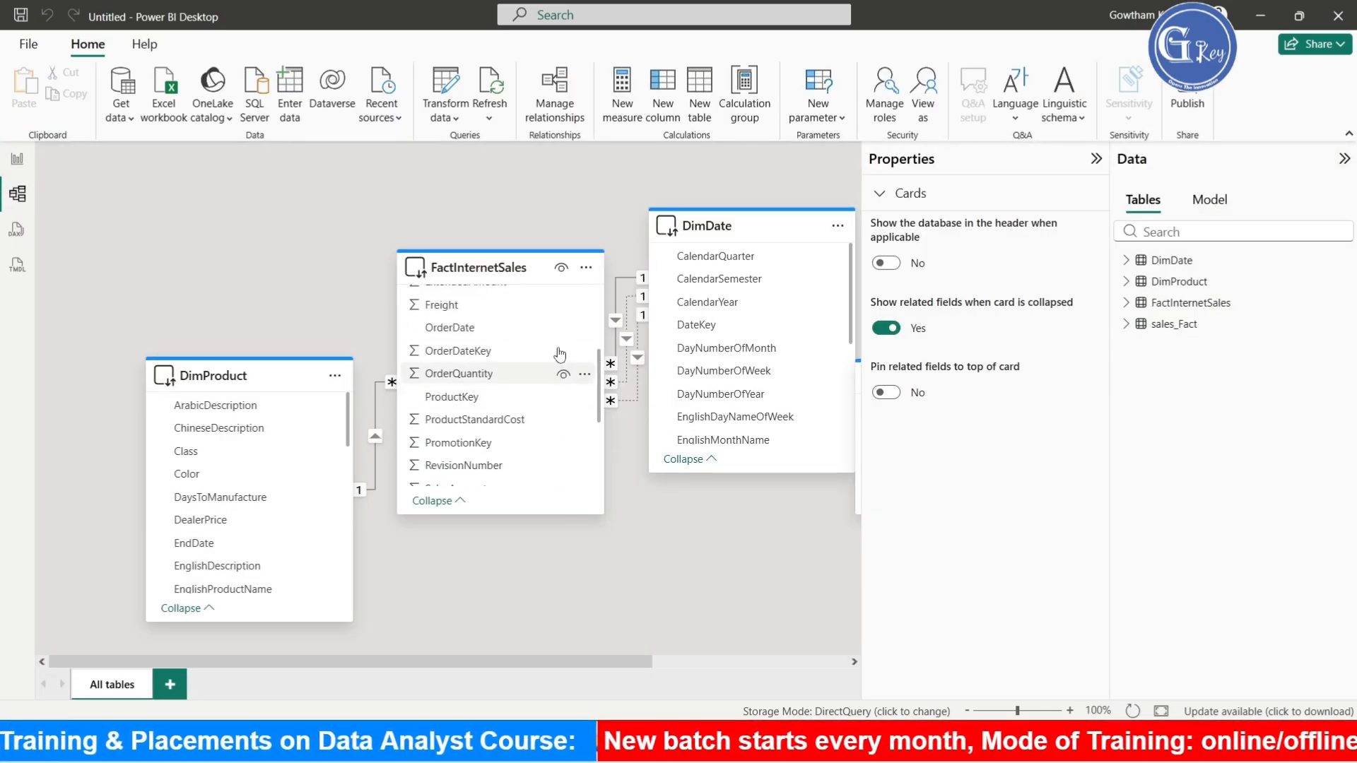
scroll(594, 221, "down", 2)
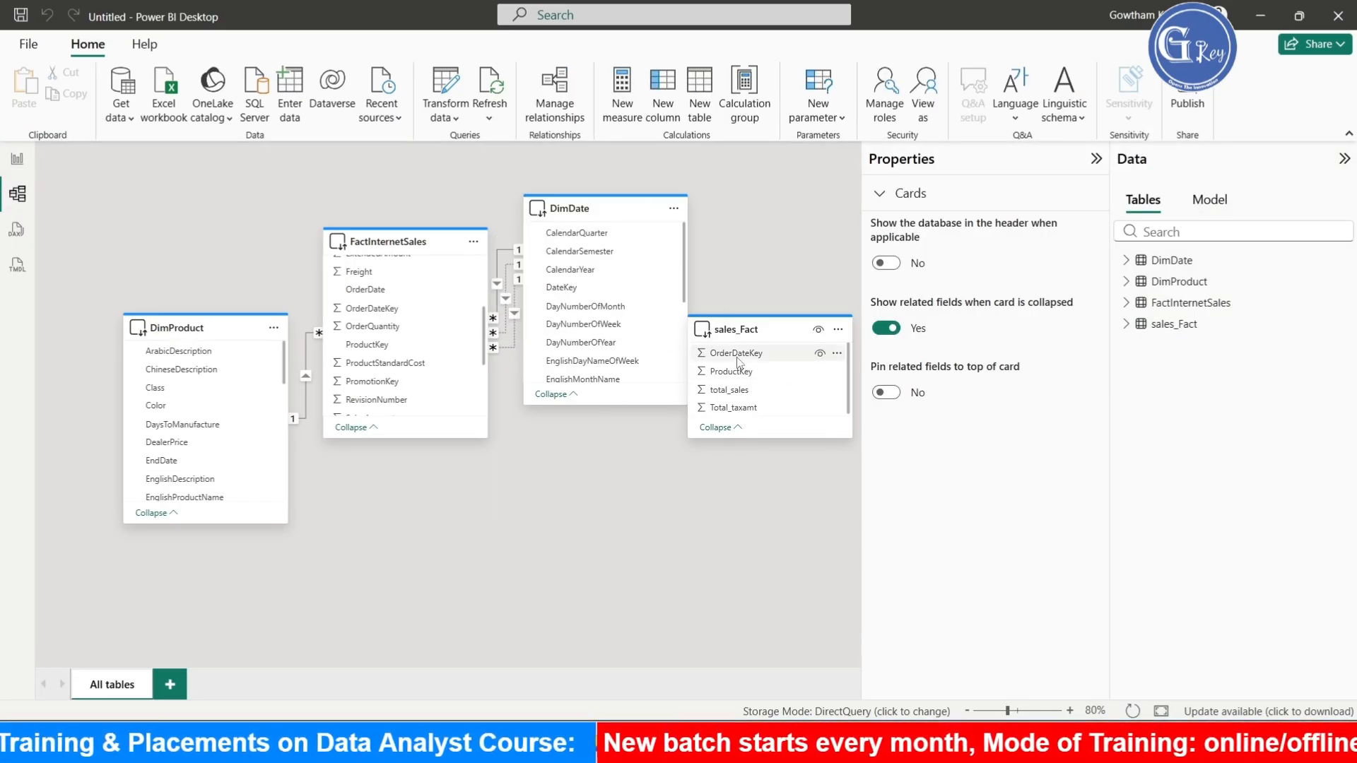
left_click_drag(777, 332, 539, 464)
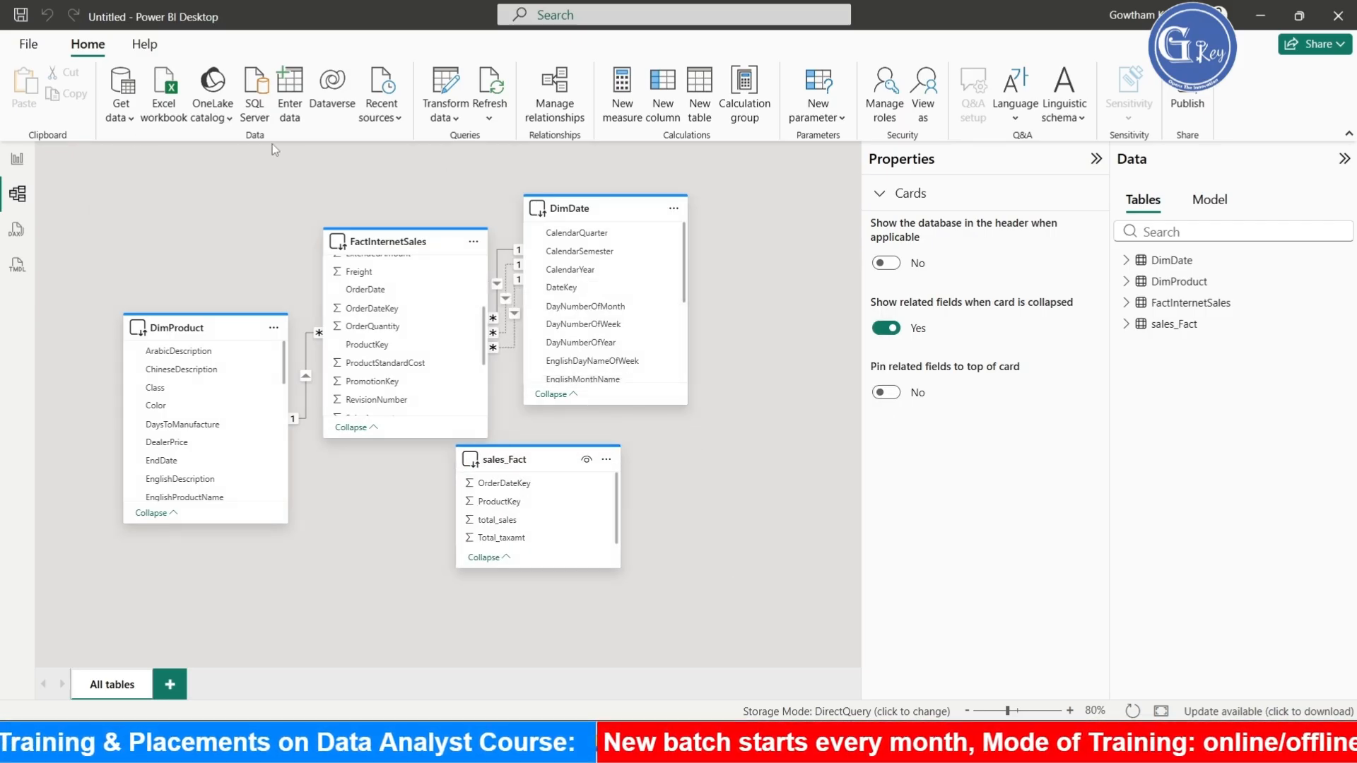
Open the model's queries in Power Query Editor and duplicate the FactInternetSales query
left_click(450, 120)
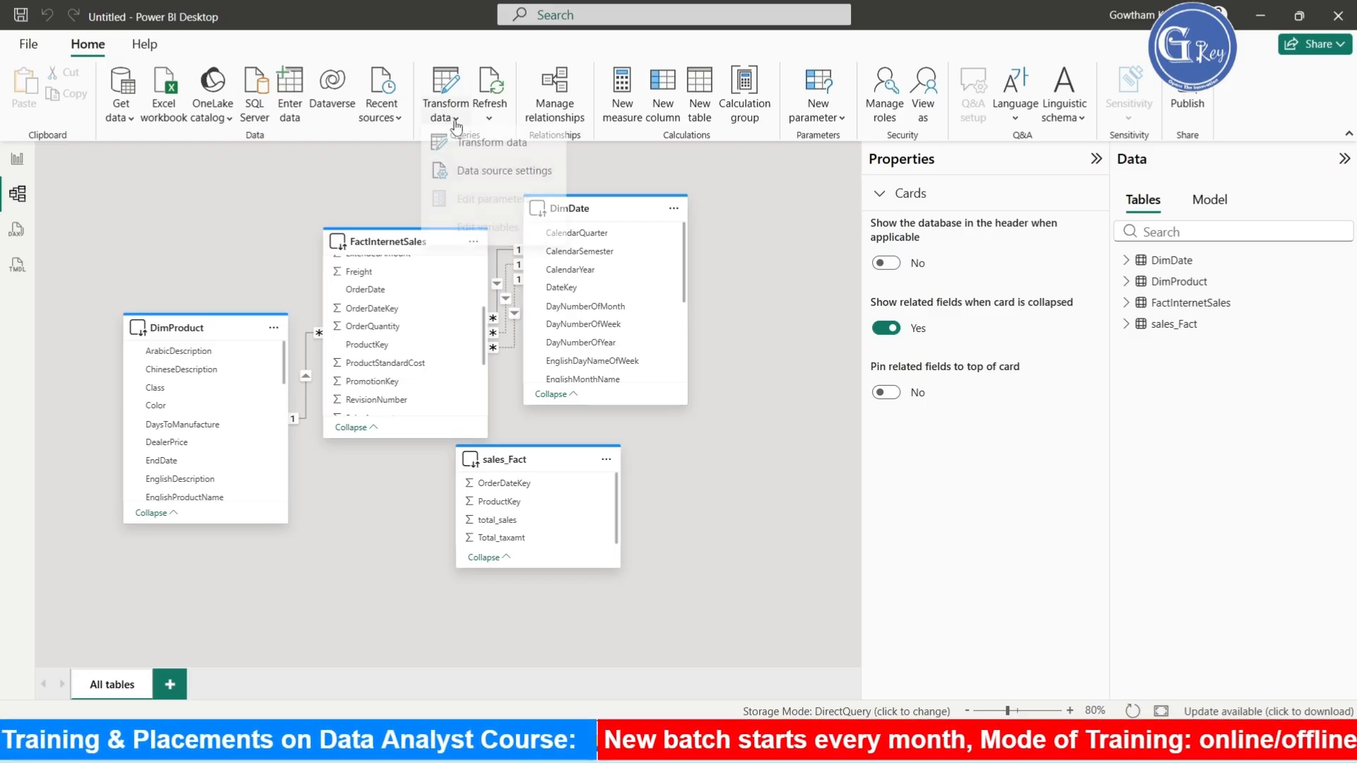
left_click(494, 148)
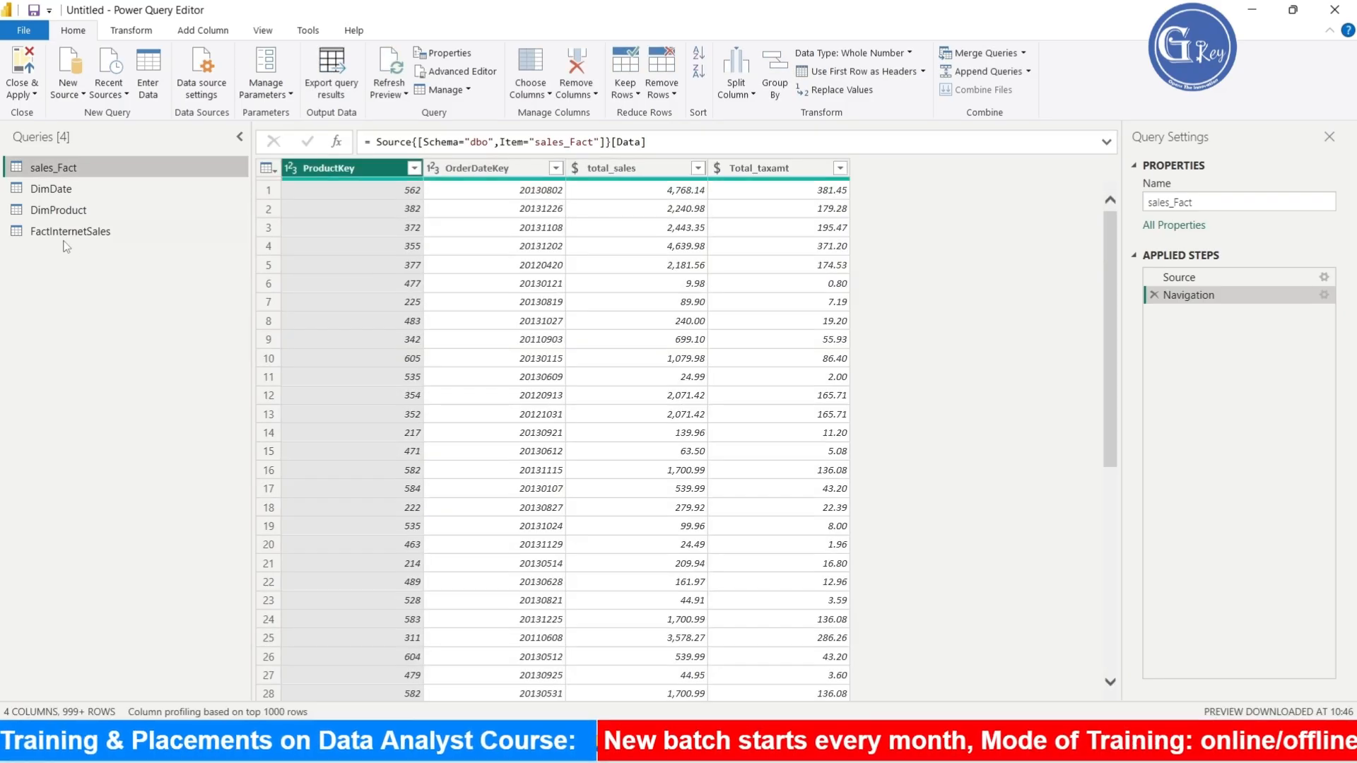
left_click(63, 239)
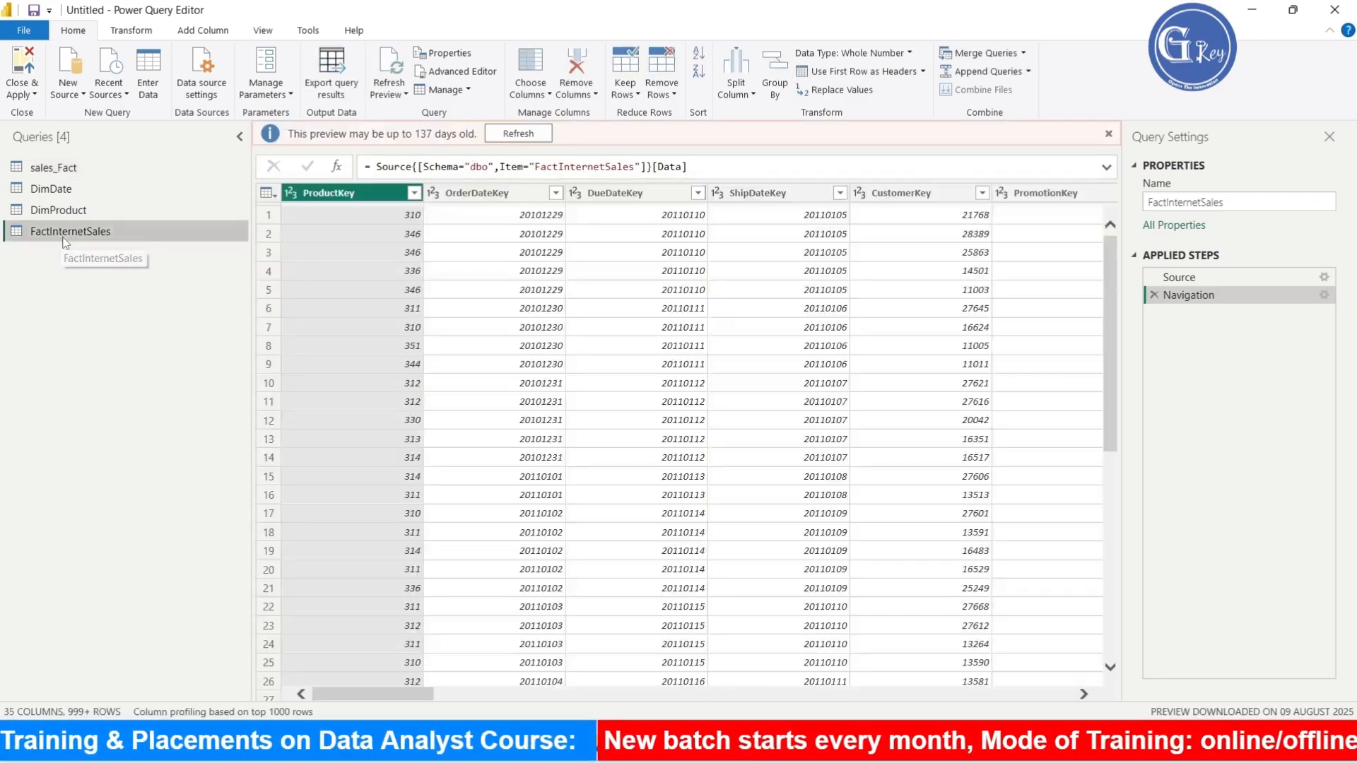
right_click(90, 236)
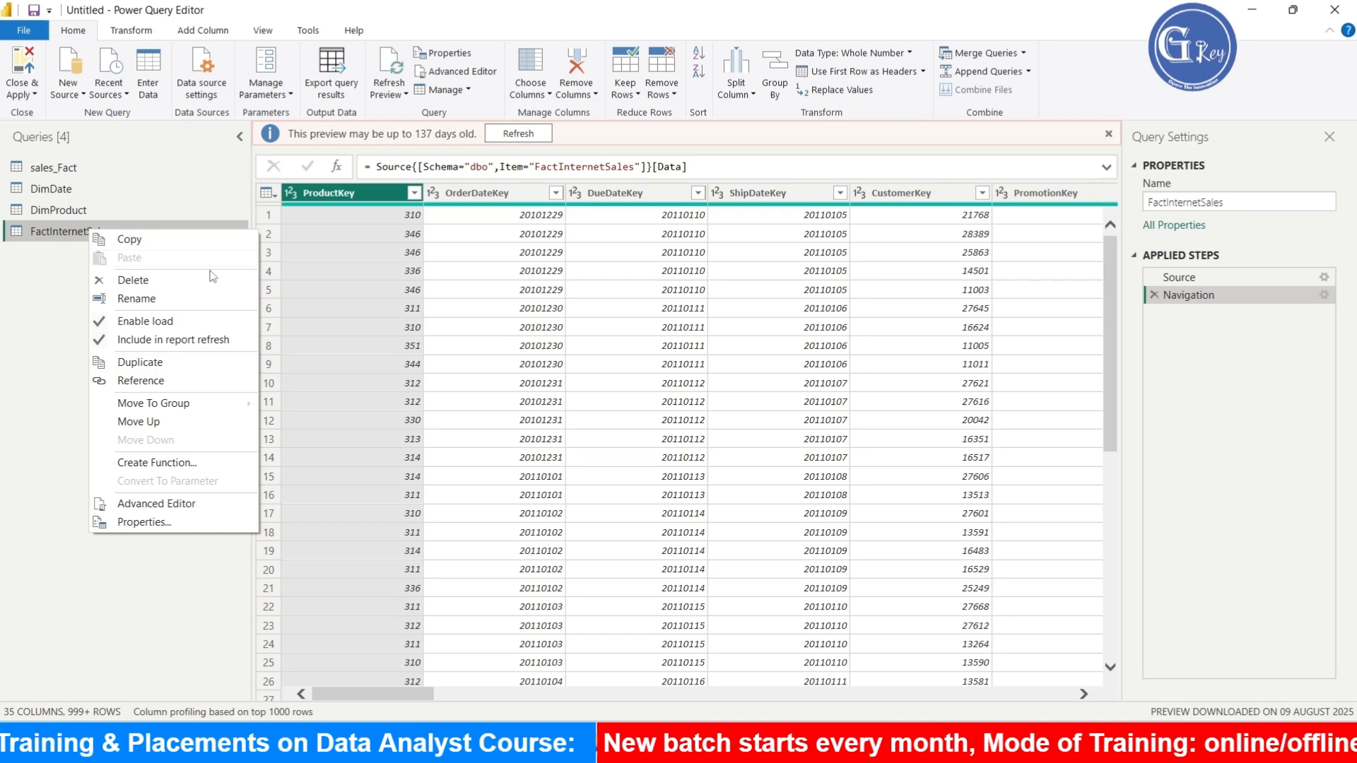
left_click(193, 363)
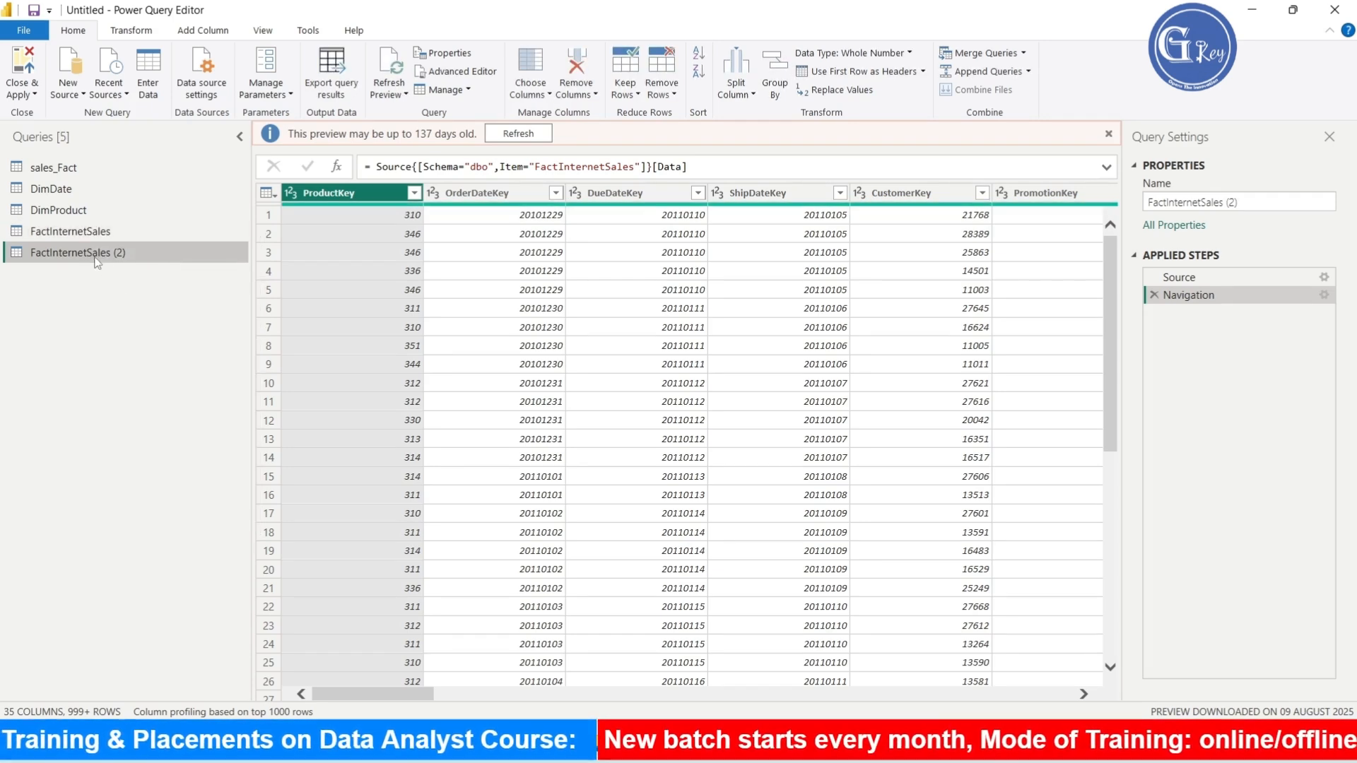
Start an advanced Group By on the duplicated query, grouping by OrderDateKey and ProductKey
right_click(379, 200)
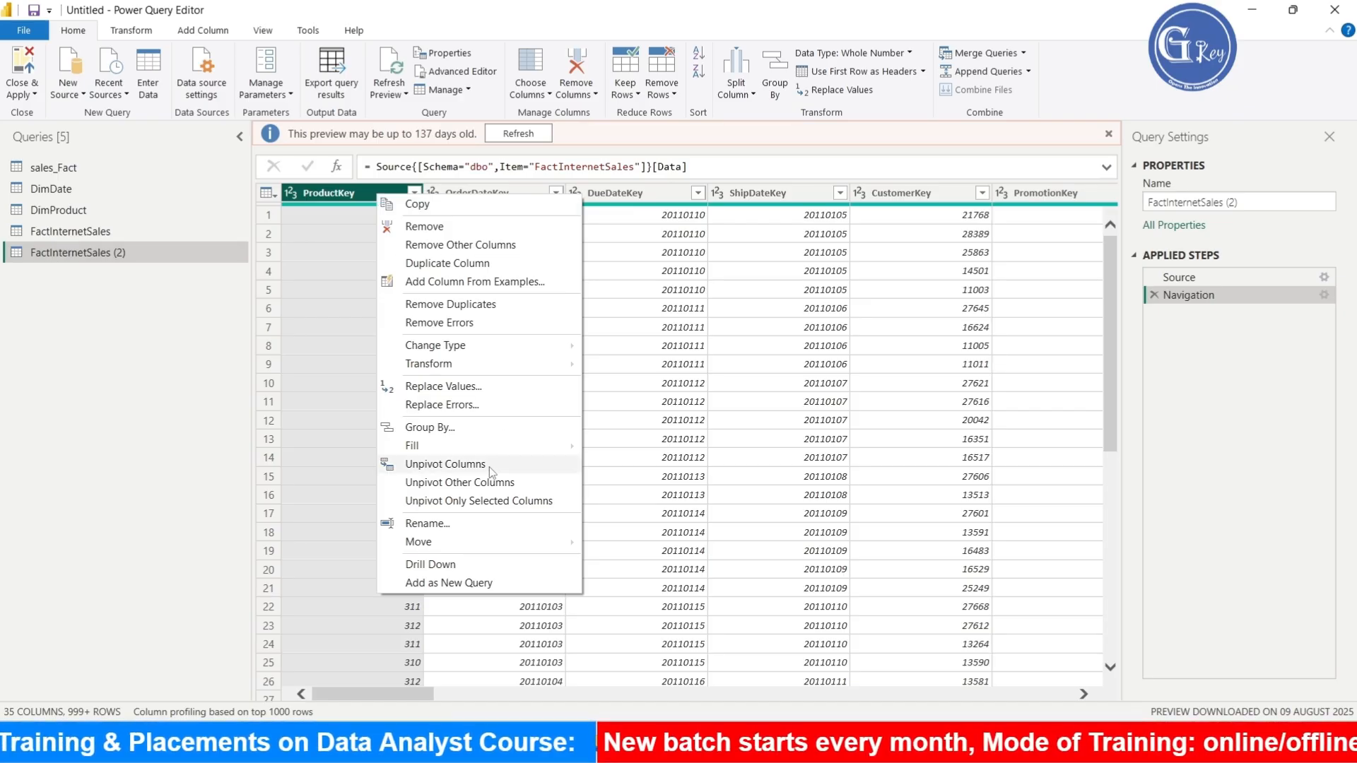
left_click(527, 428)
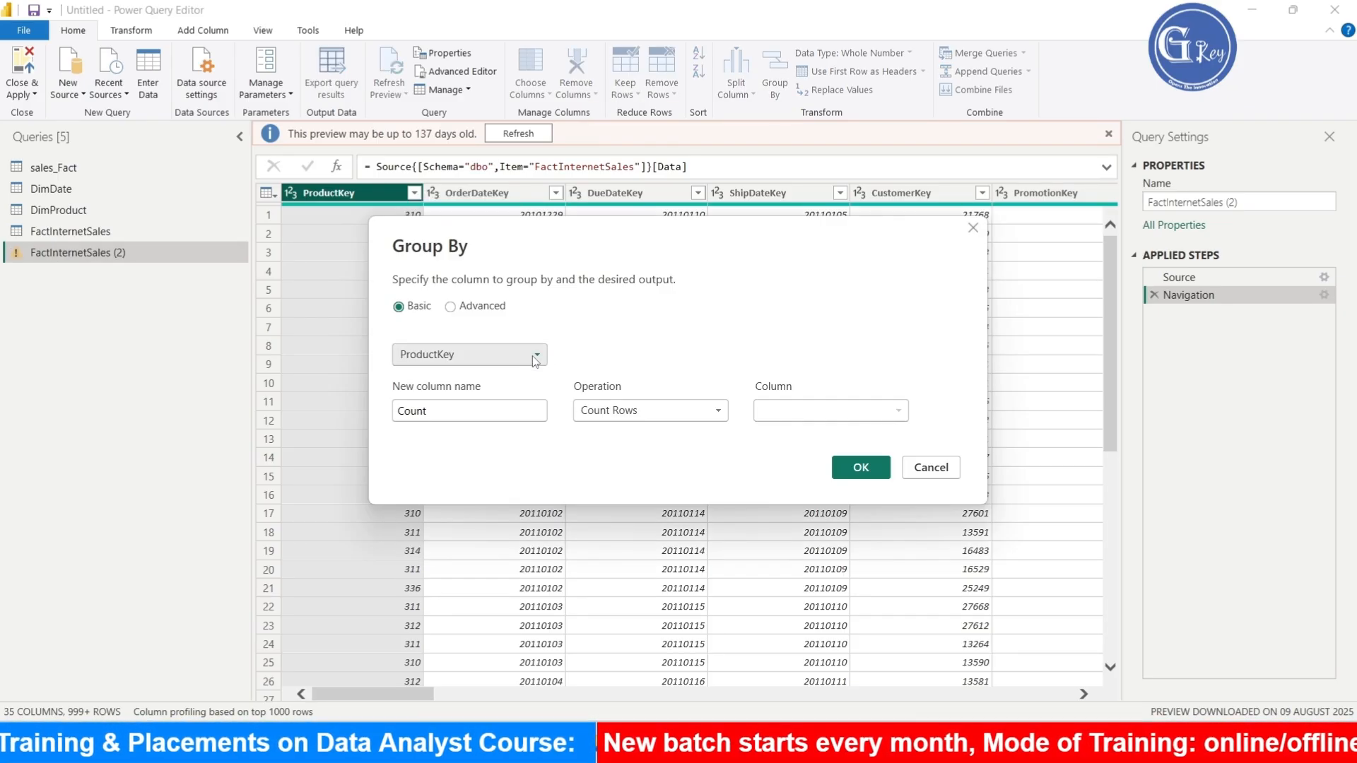
left_click(450, 308)
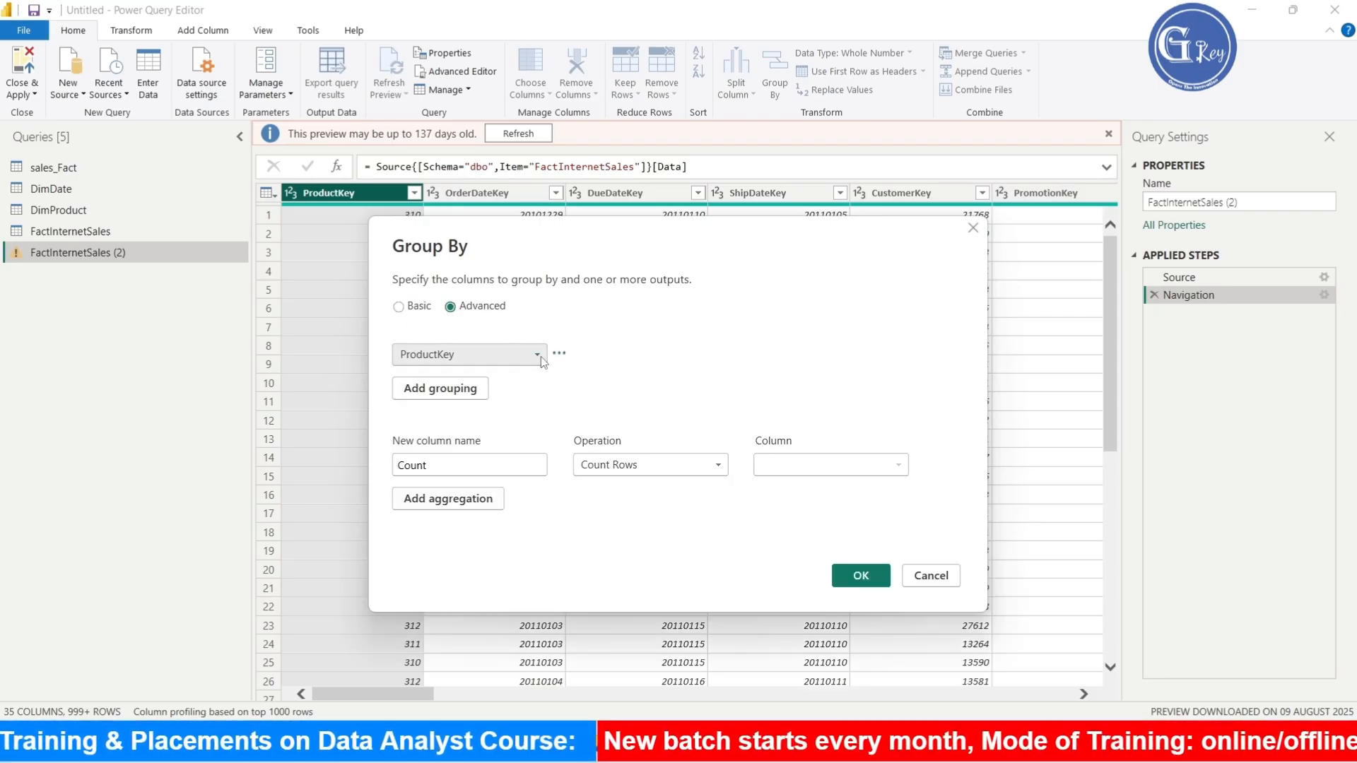
left_click(465, 400)
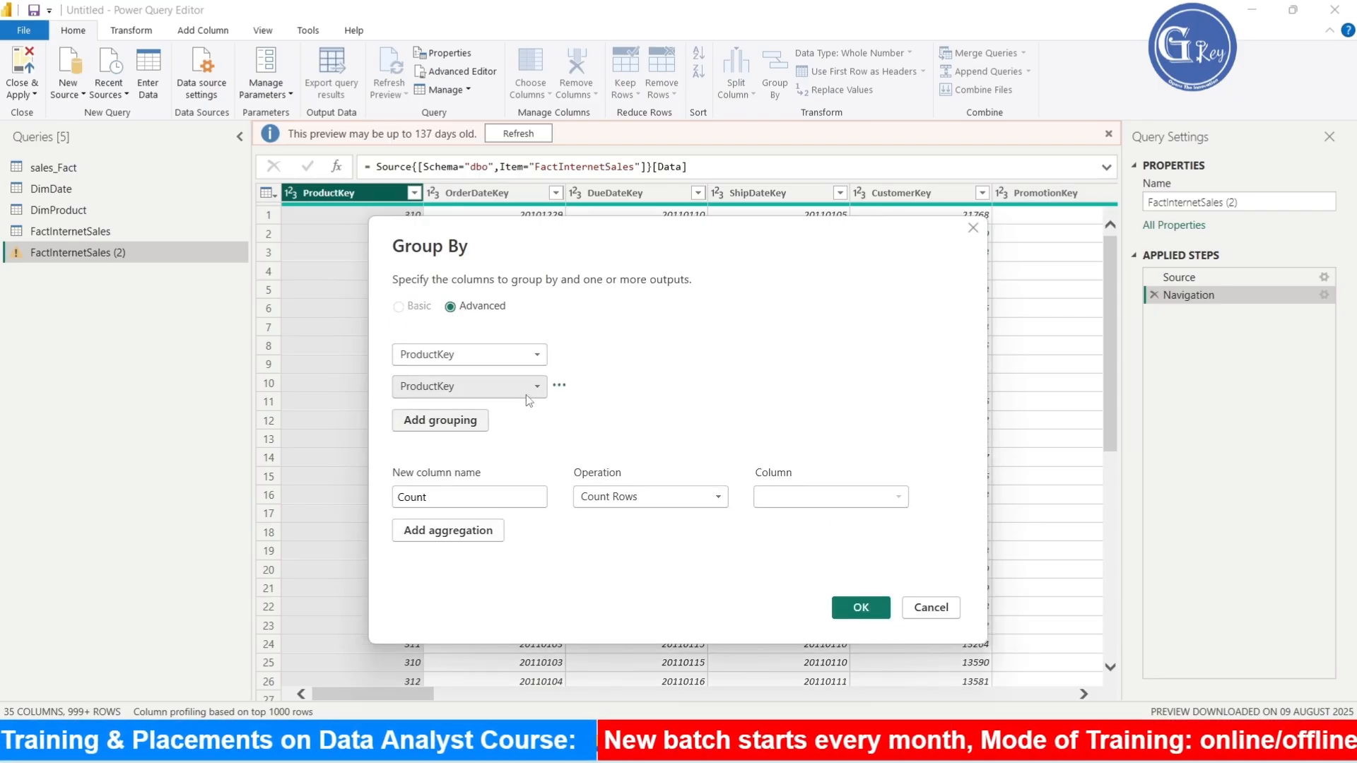
left_click(536, 387)
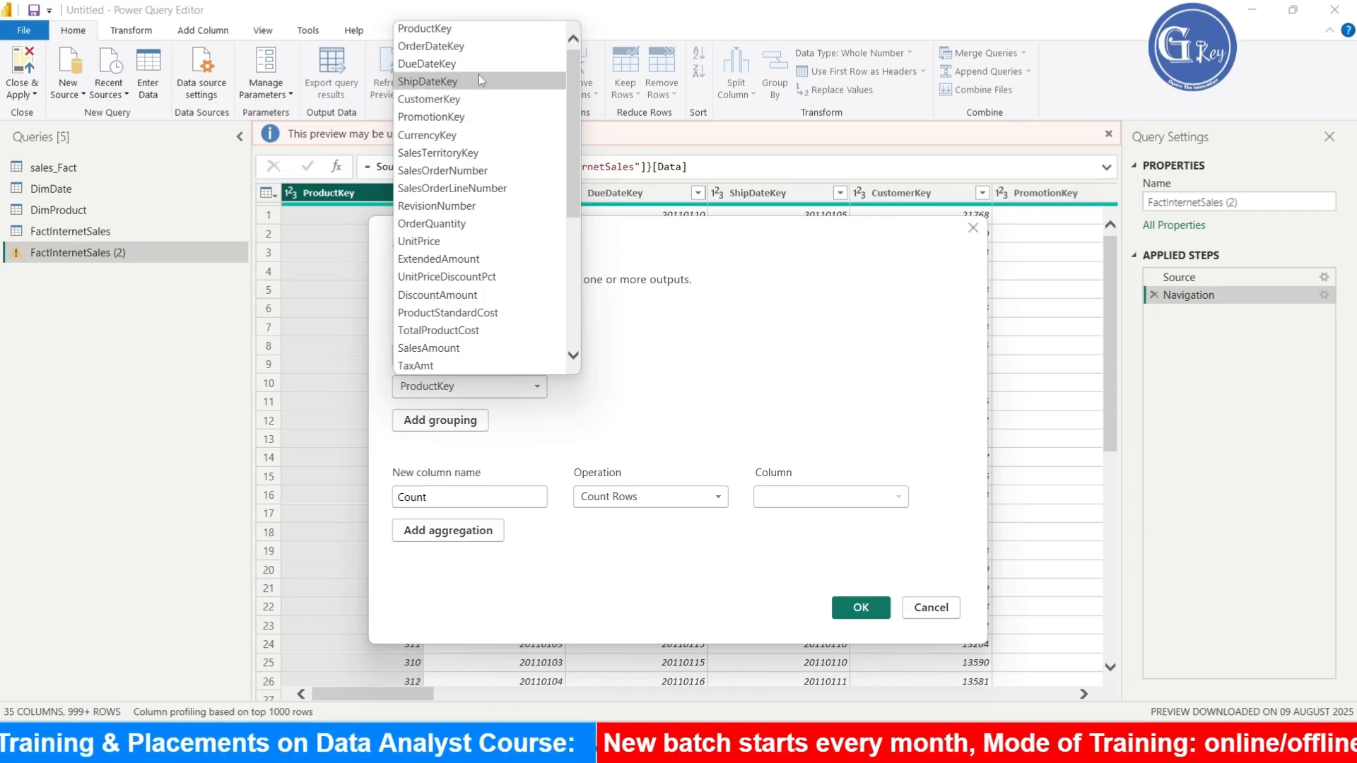
left_click(465, 116)
left_click(536, 388)
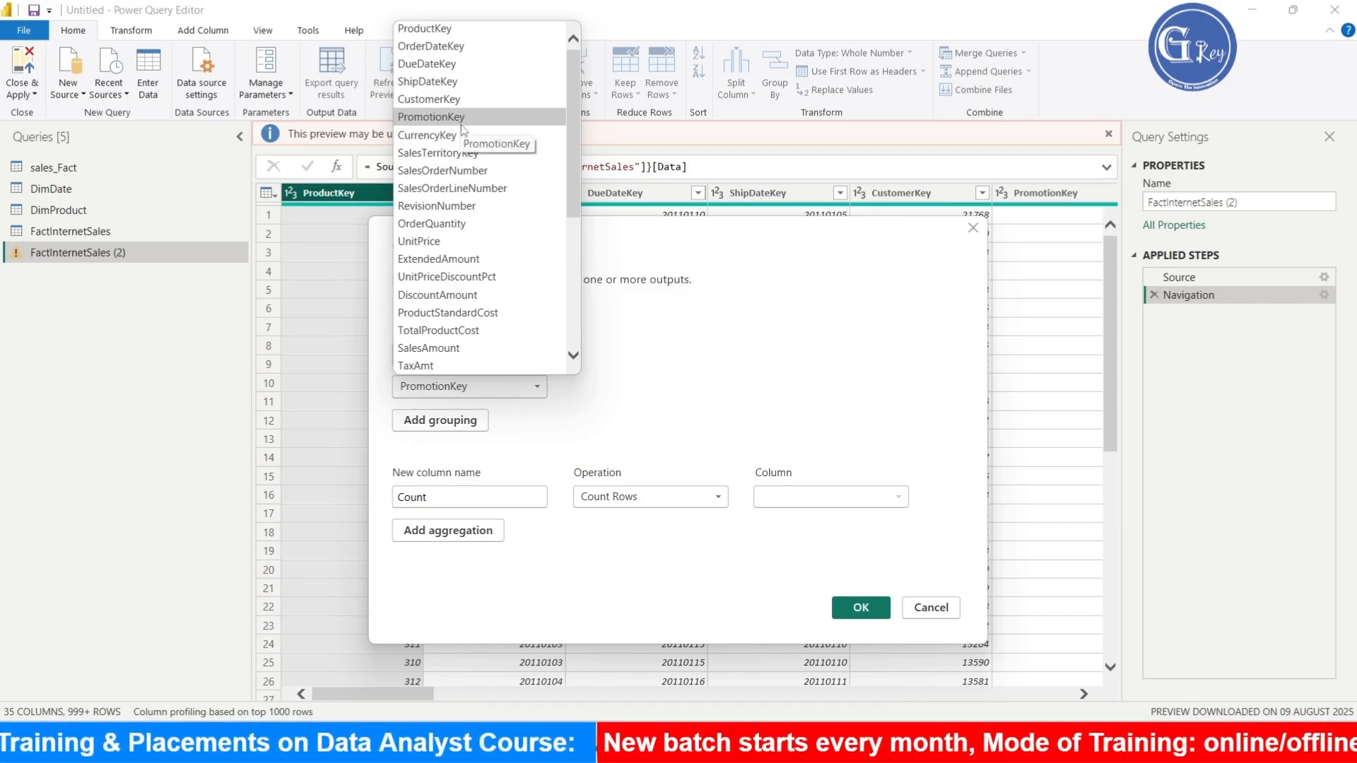
left_click(449, 35)
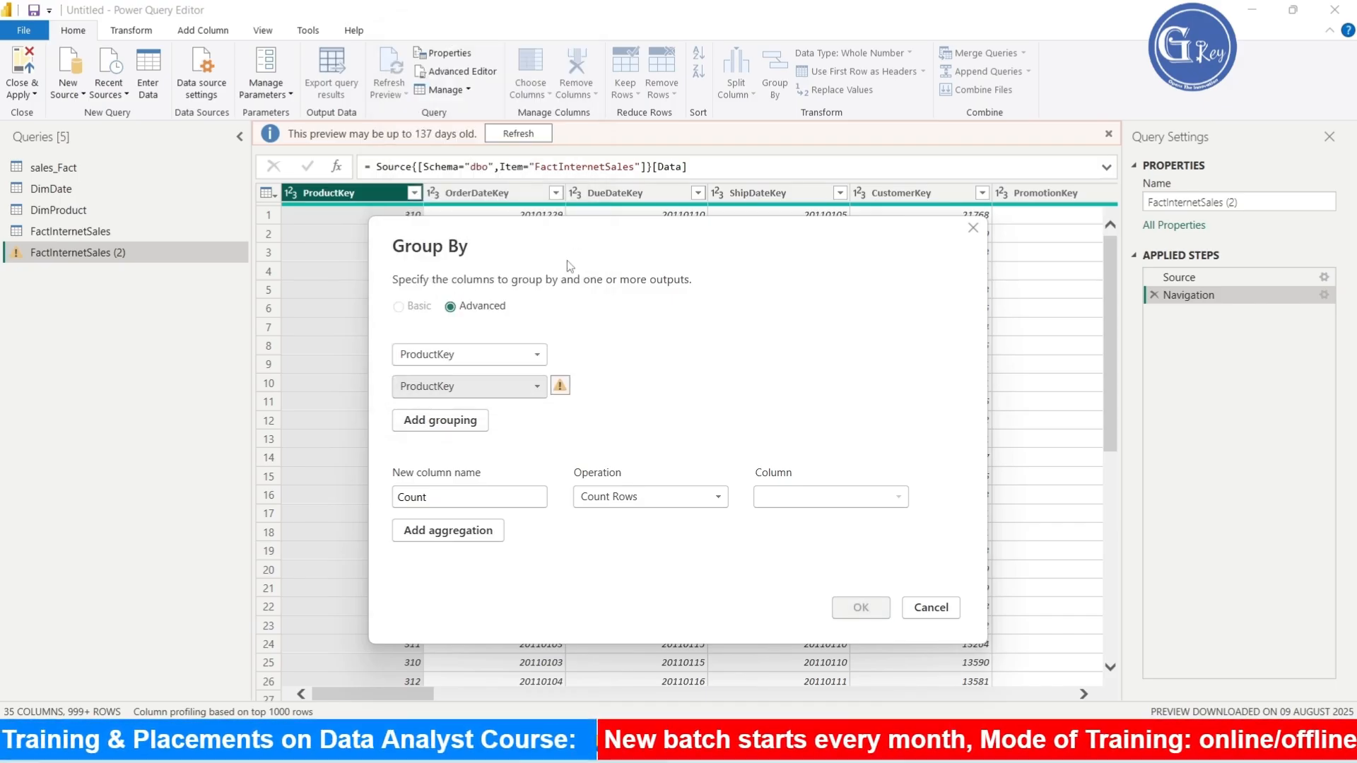
left_click(536, 358)
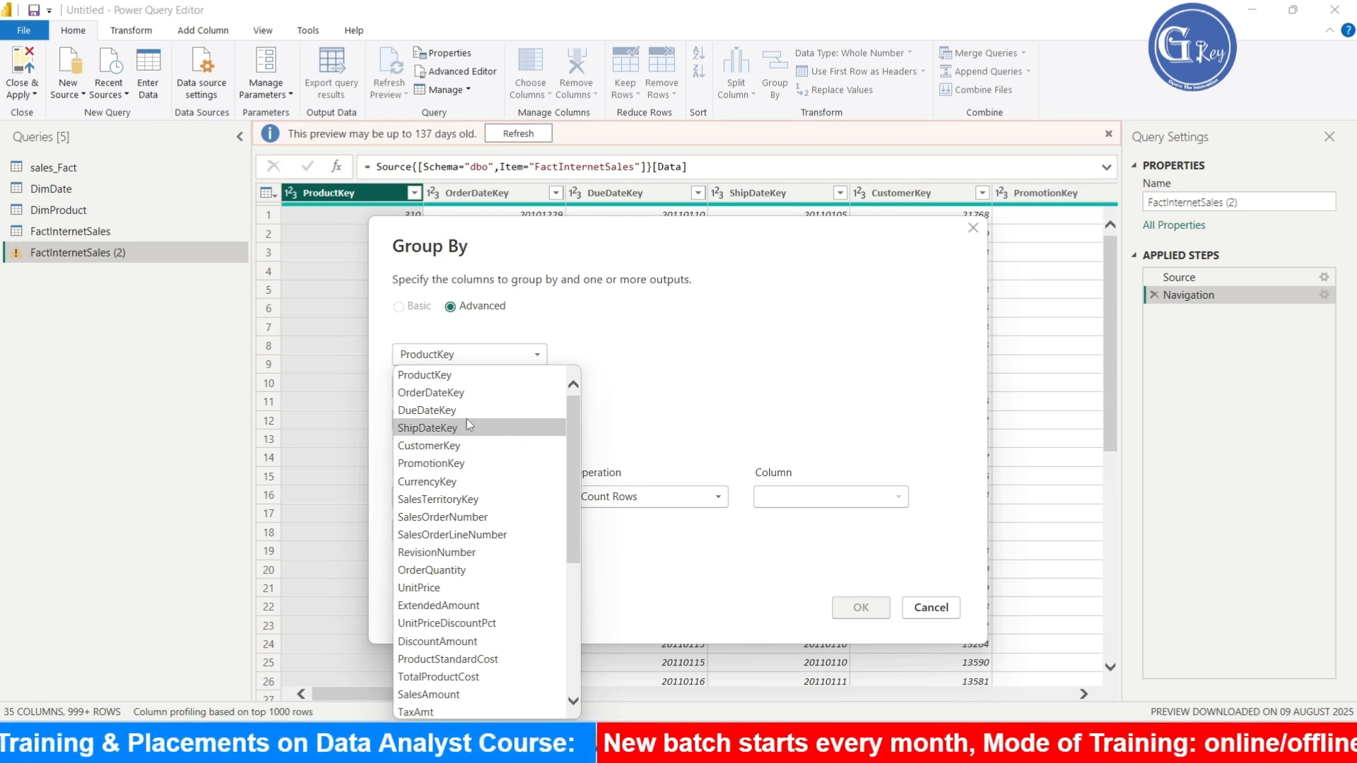
left_click(510, 393)
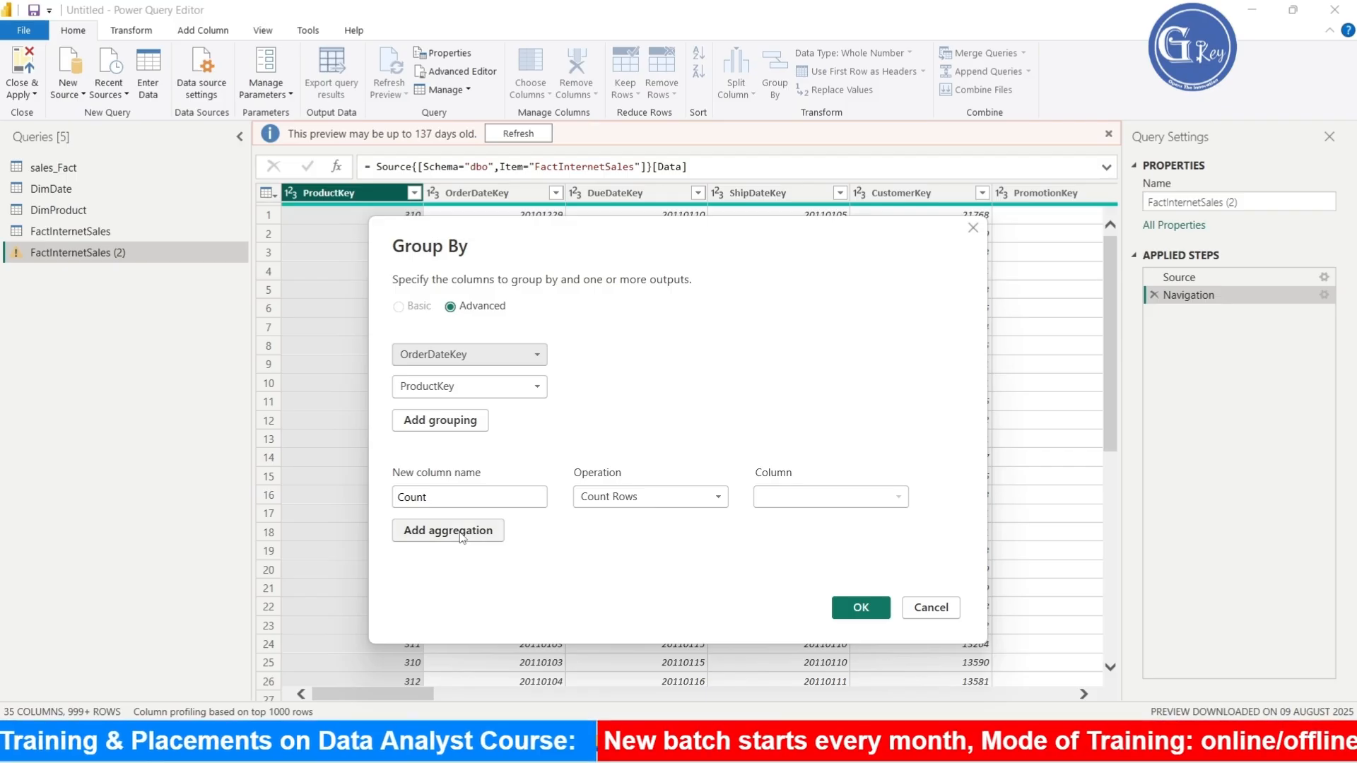
Add a second aggregation row and define the first one as sales, the Sum of SalesAmount
left_click(488, 531)
double_click(520, 503)
type("sales")
left_click(716, 497)
left_click(600, 518)
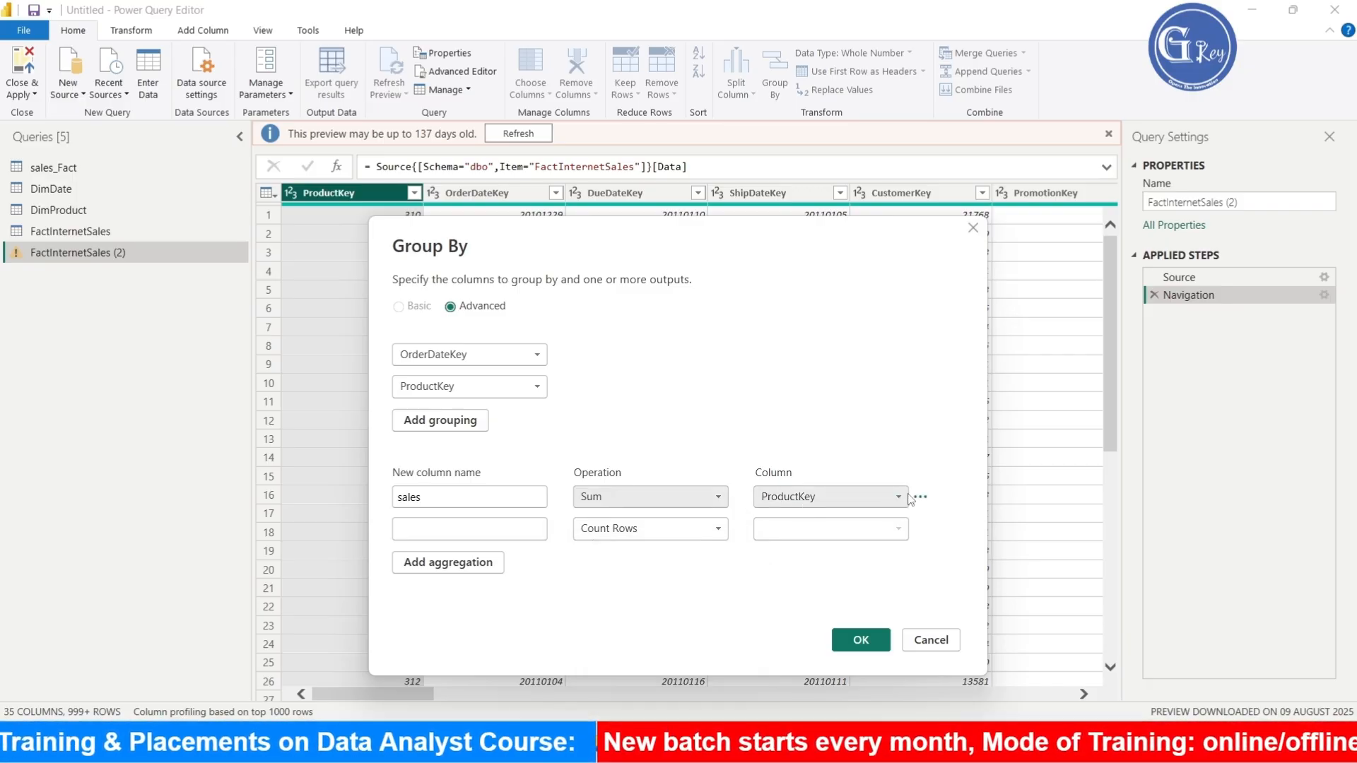
left_click(898, 499)
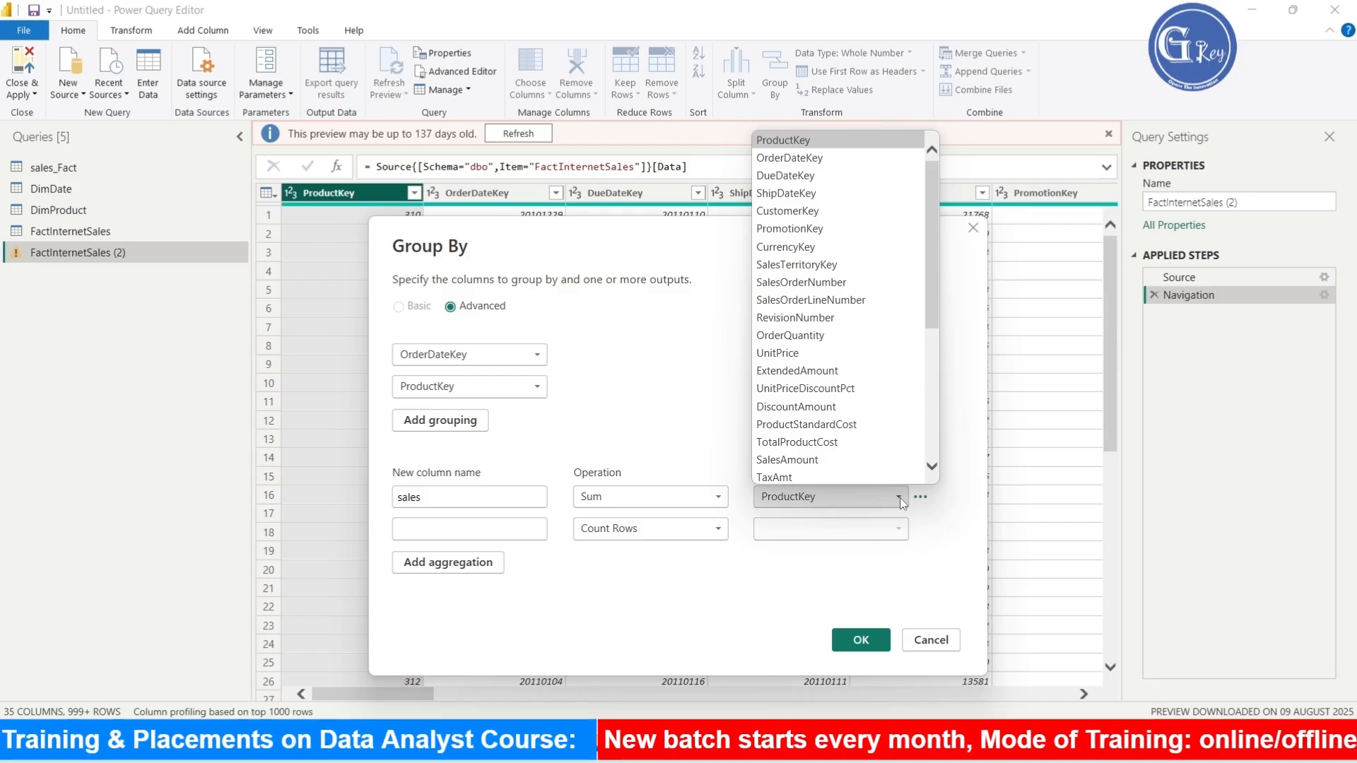
left_click(823, 460)
Define the second aggregation as tax, the Sum of TaxAmt, and apply the grouping
left_click(475, 537)
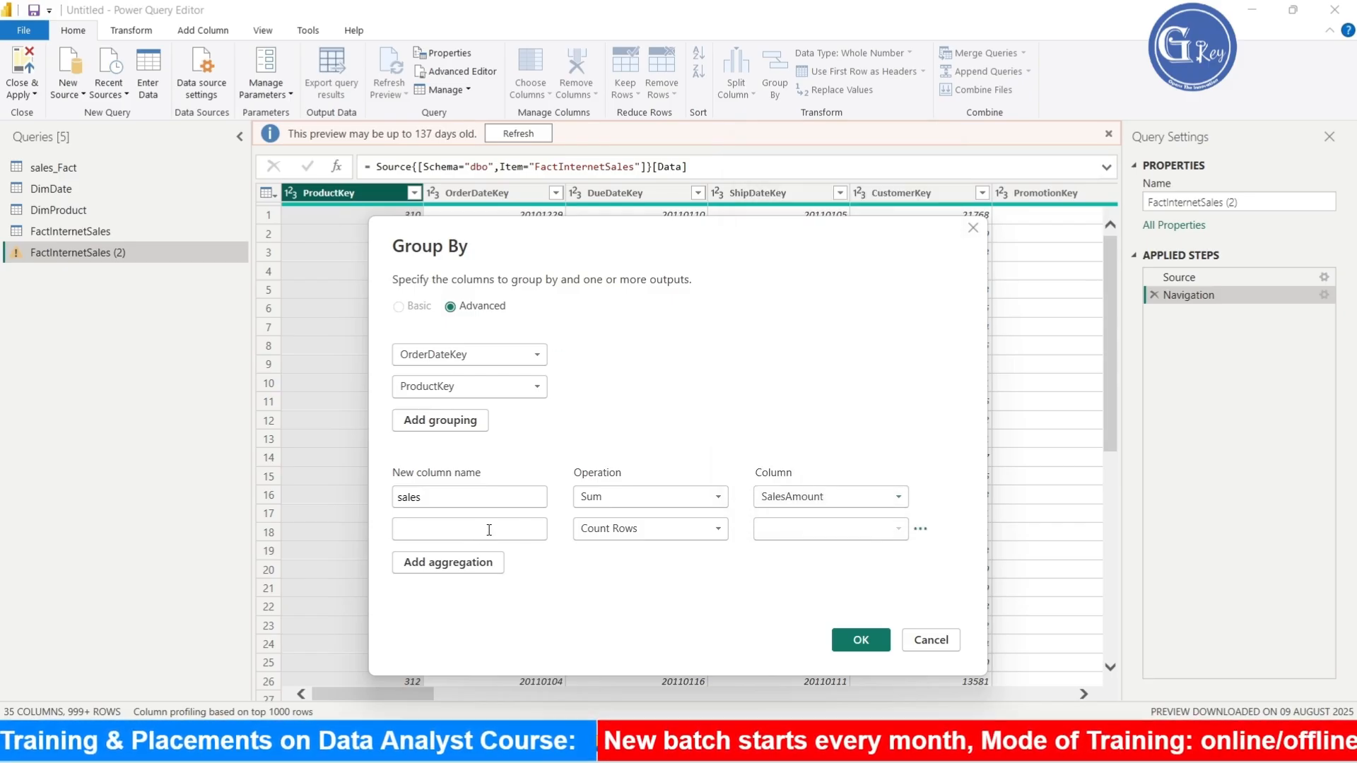
type("tax")
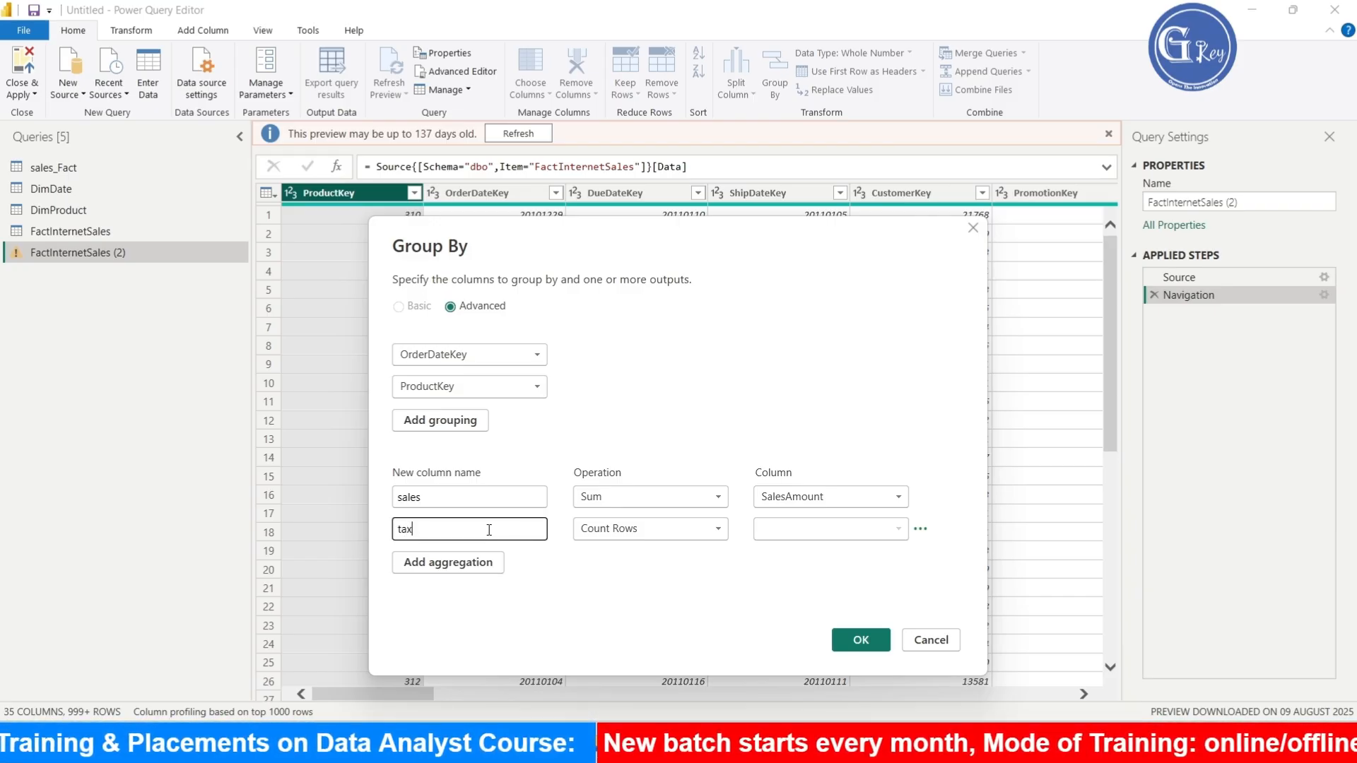
left_click(722, 535)
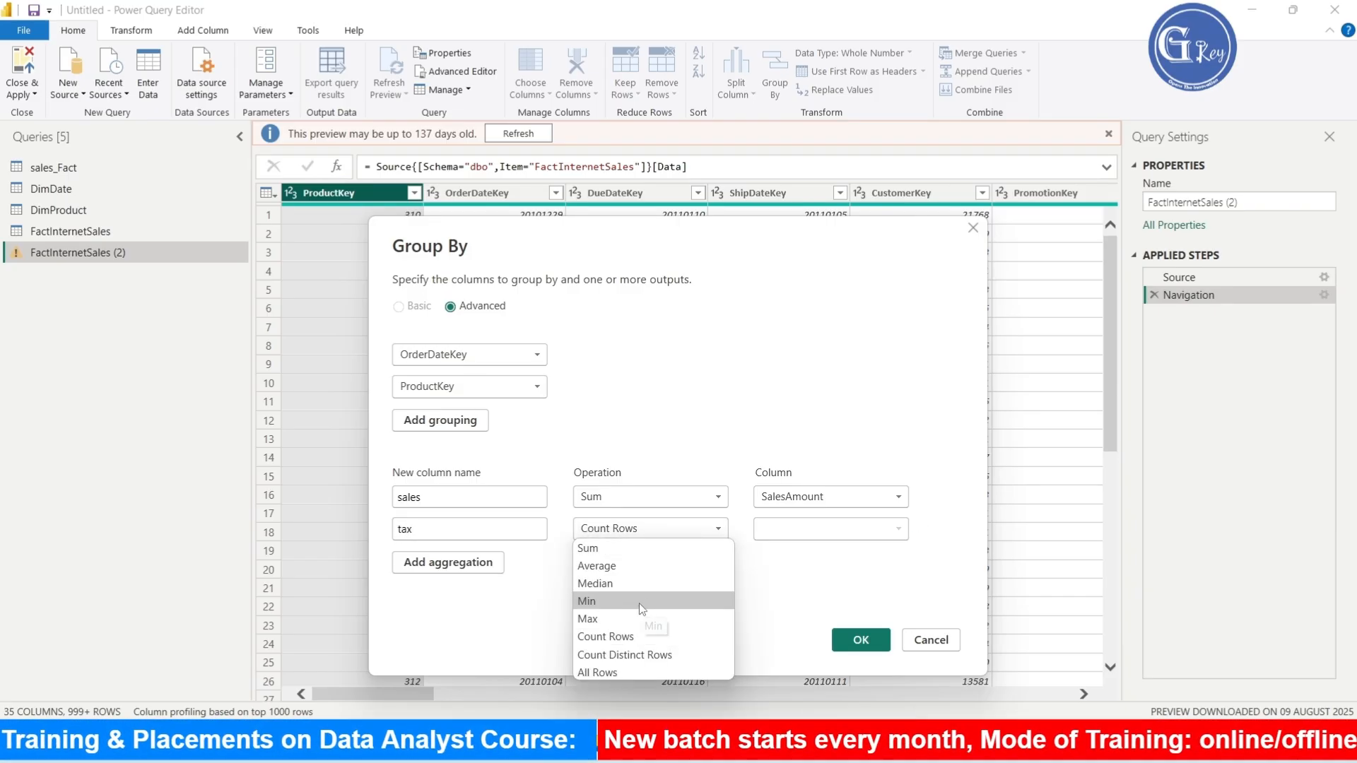
left_click(608, 546)
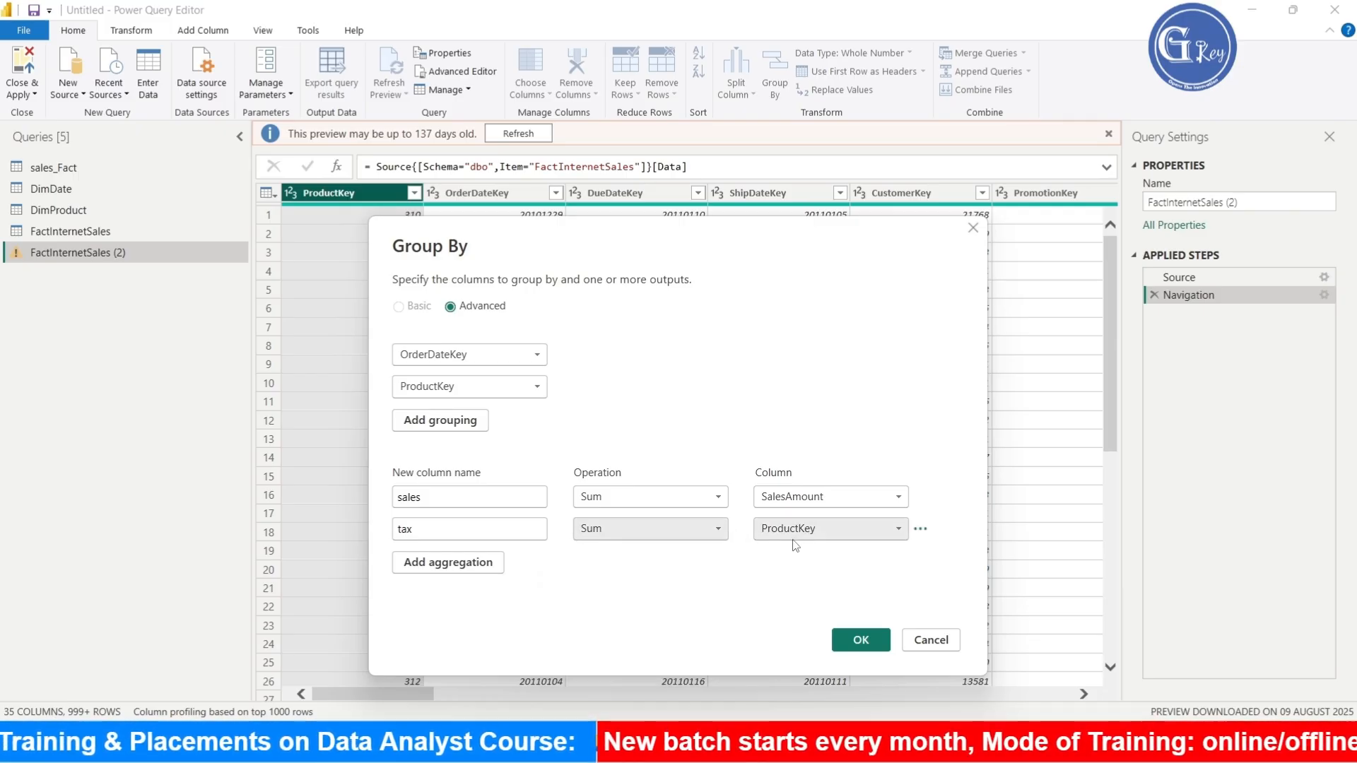
left_click(898, 529)
left_click(823, 512)
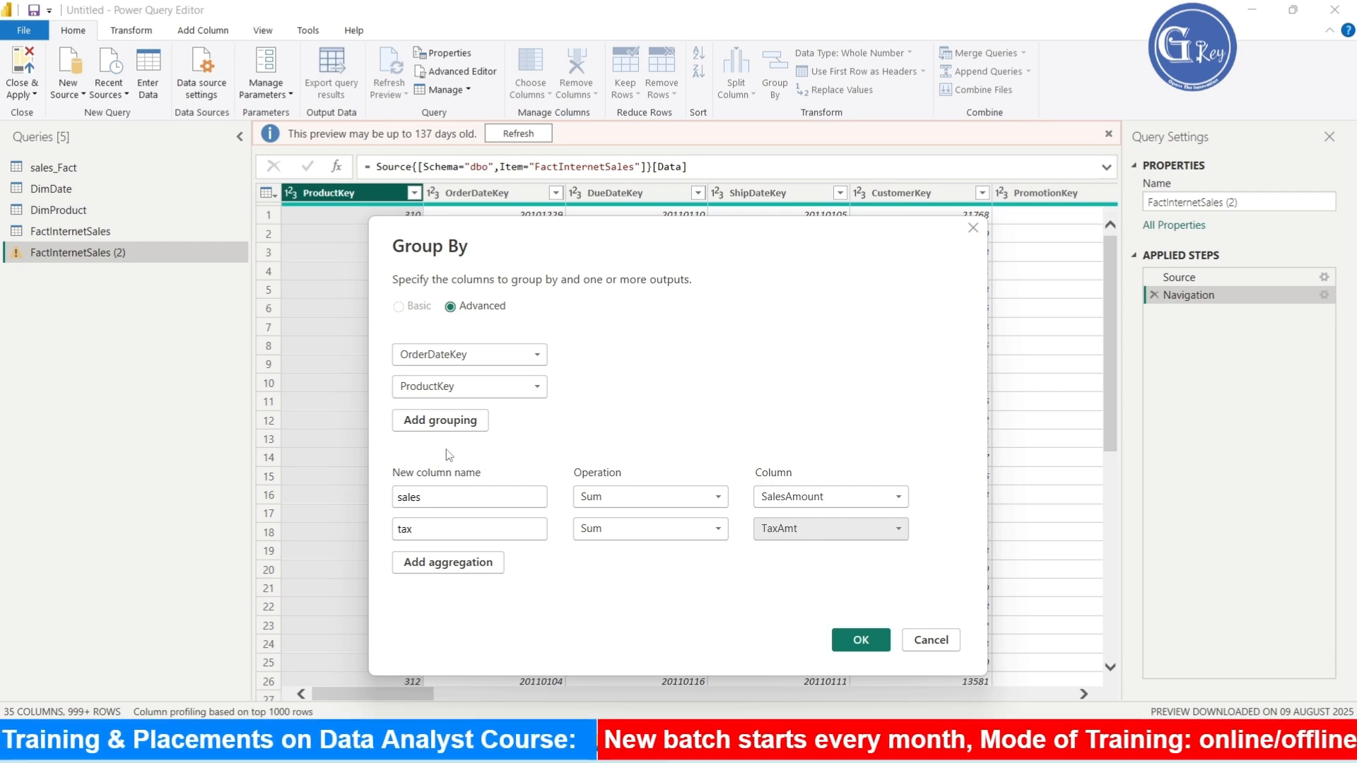
left_click(864, 639)
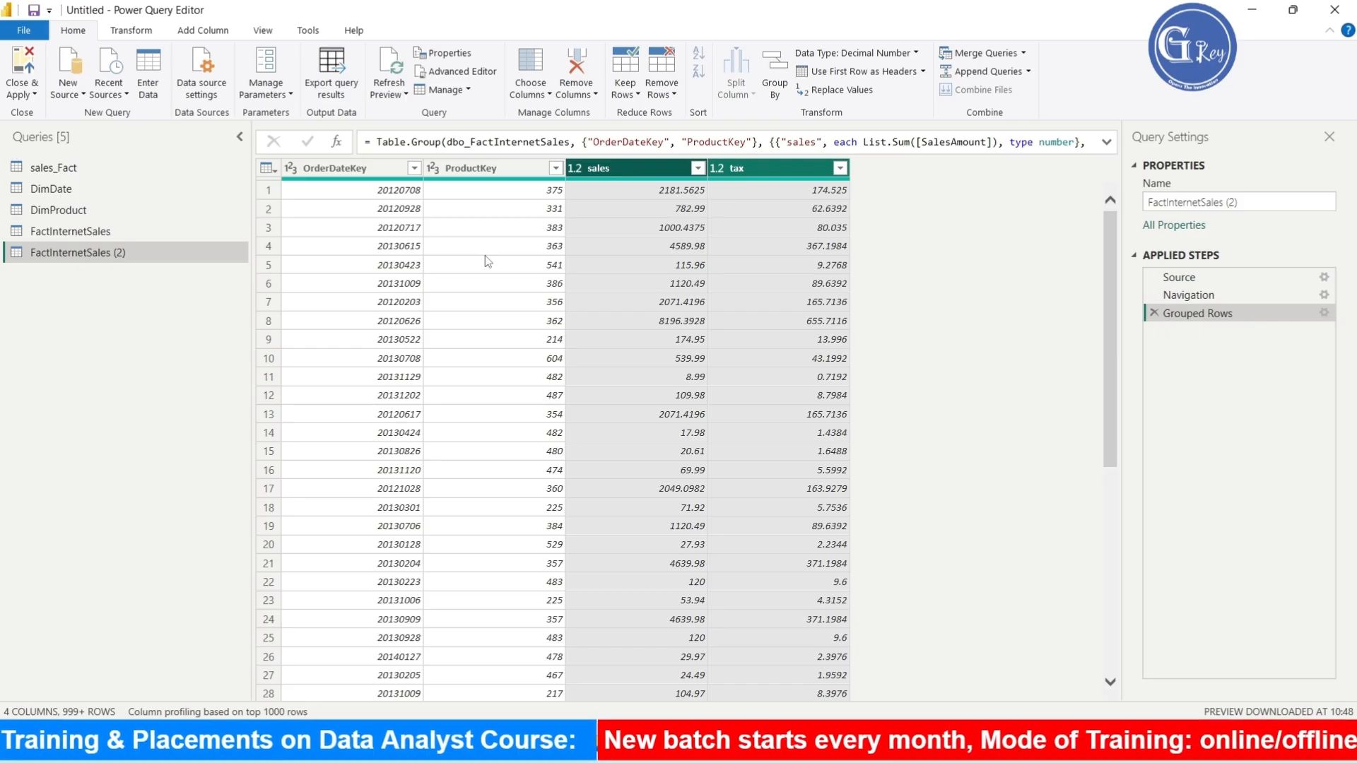
Delete the grouped FactInternetSales (2) query and close Power Query Editor to return to the data model
right_click(70, 261)
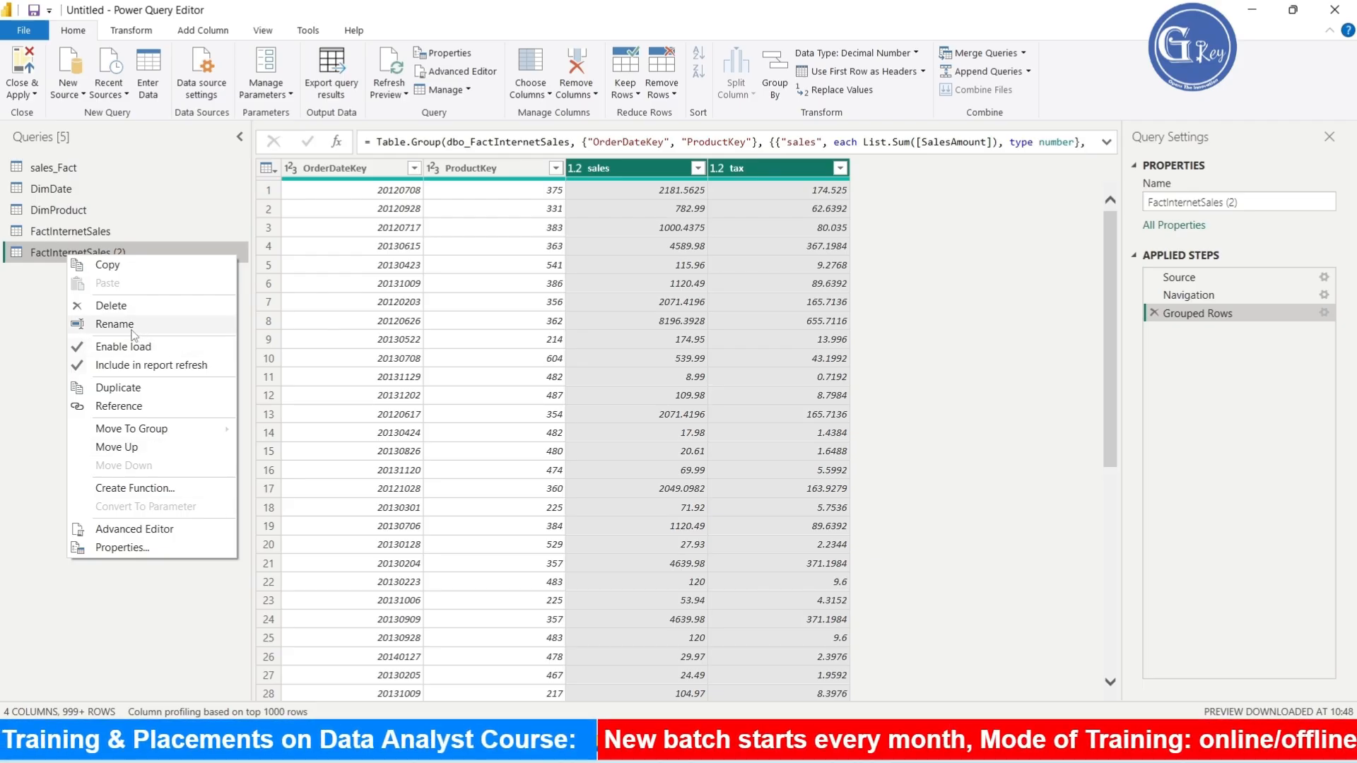
left_click(135, 306)
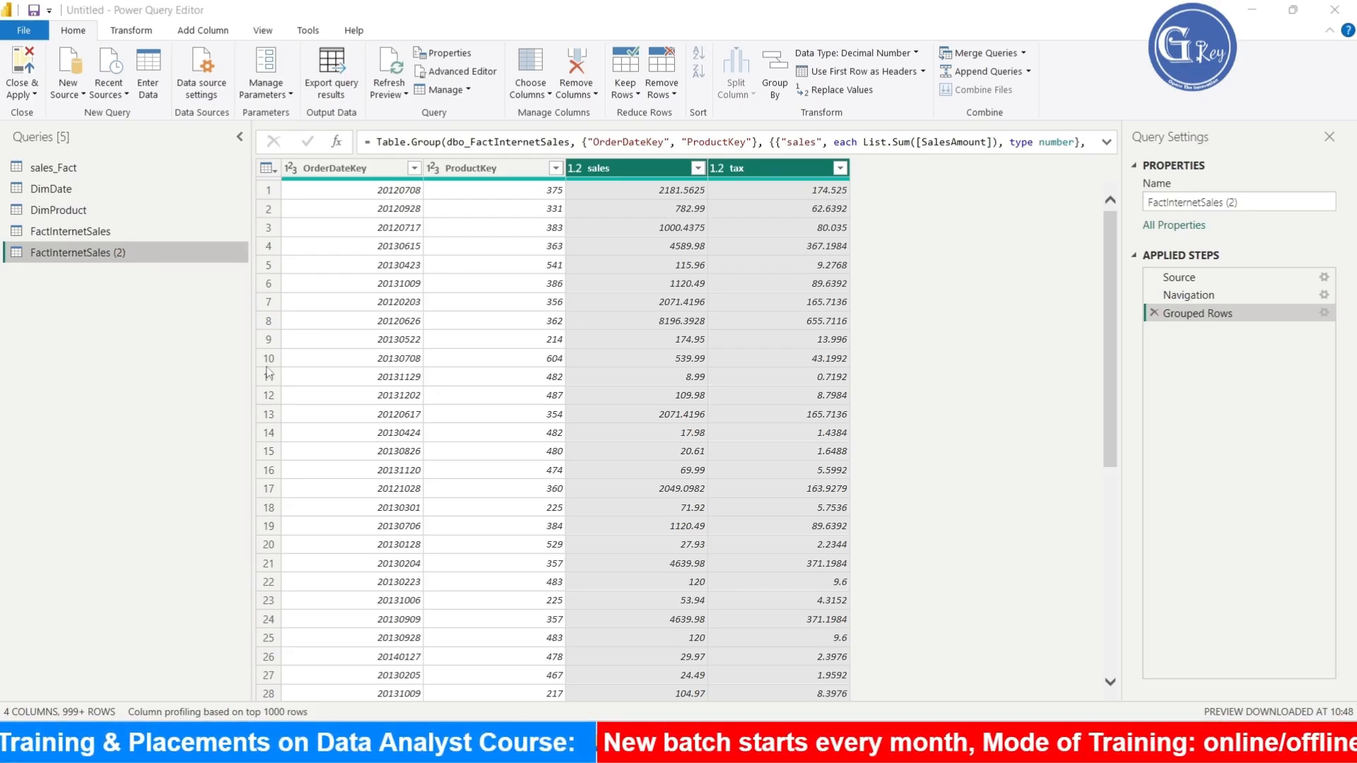
left_click(758, 406)
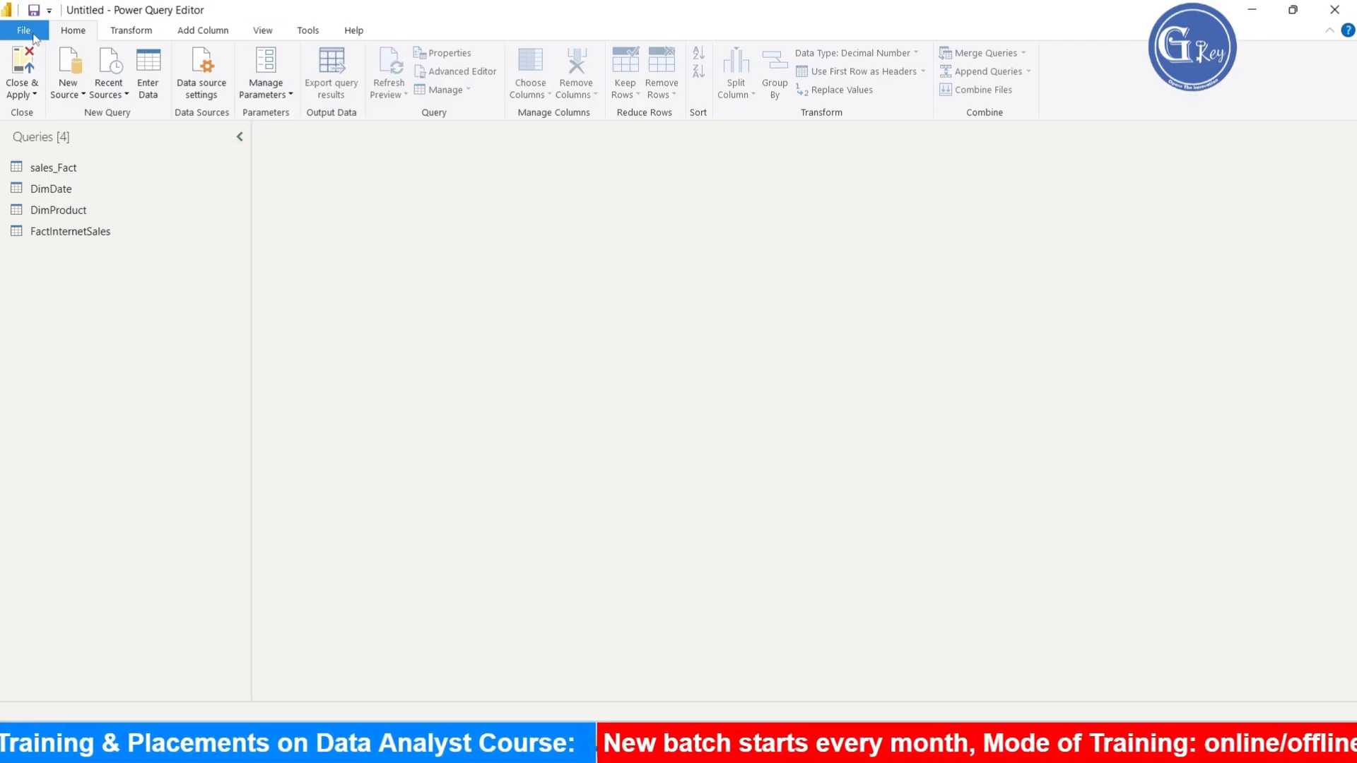
left_click(24, 30)
left_click(99, 70)
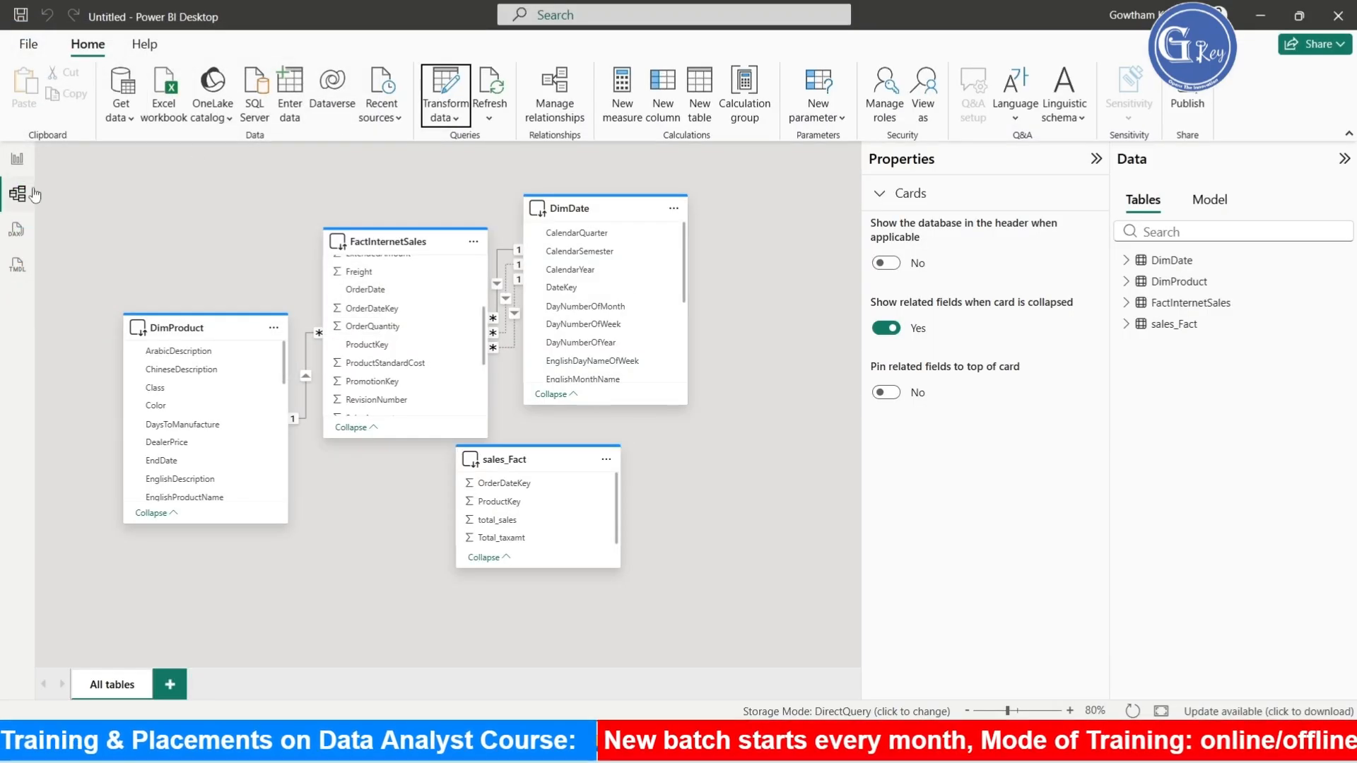
left_click(120, 114)
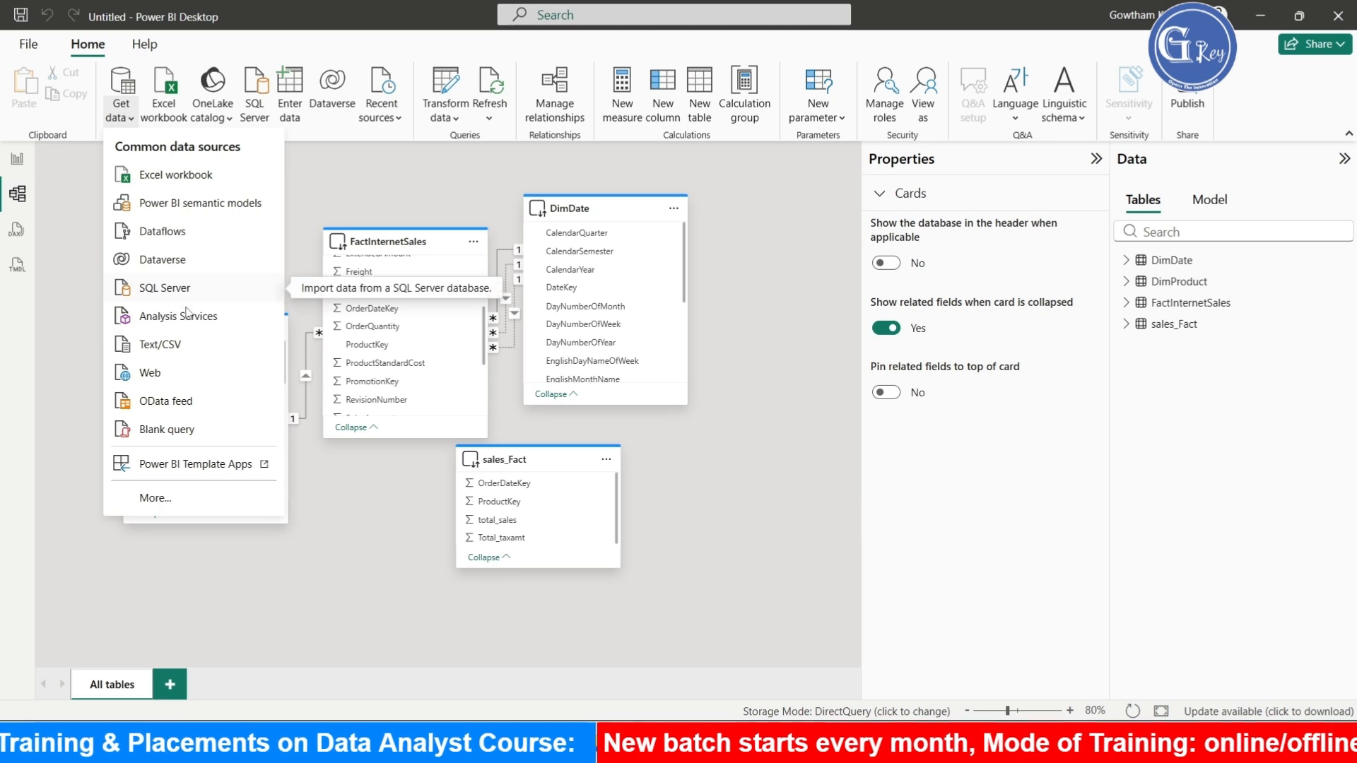
left_click(379, 175)
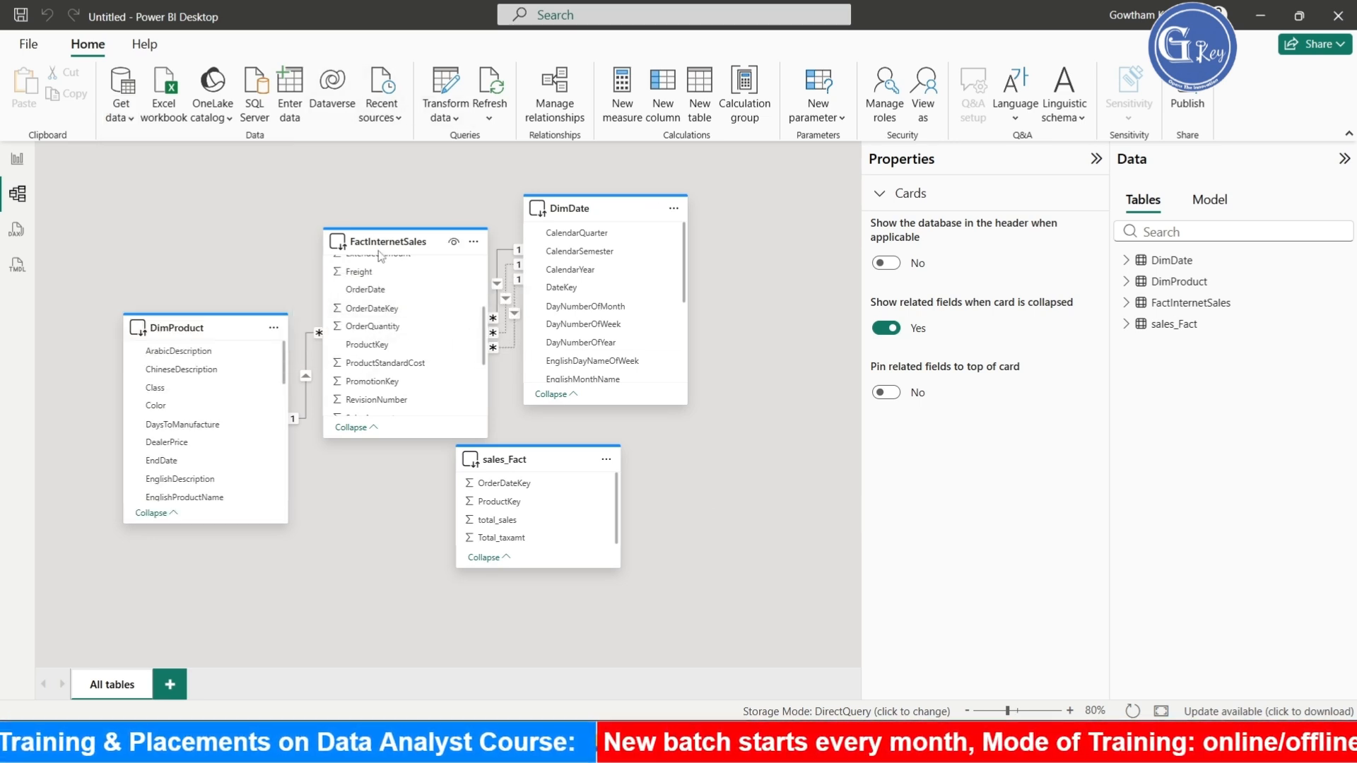
Arrange DimProduct, FactInternetSales and DimDate in a row in the model diagram, with sales_Fact below FactInternetSales
left_click_drag(177, 327, 143, 221)
left_click_drag(593, 219, 716, 227)
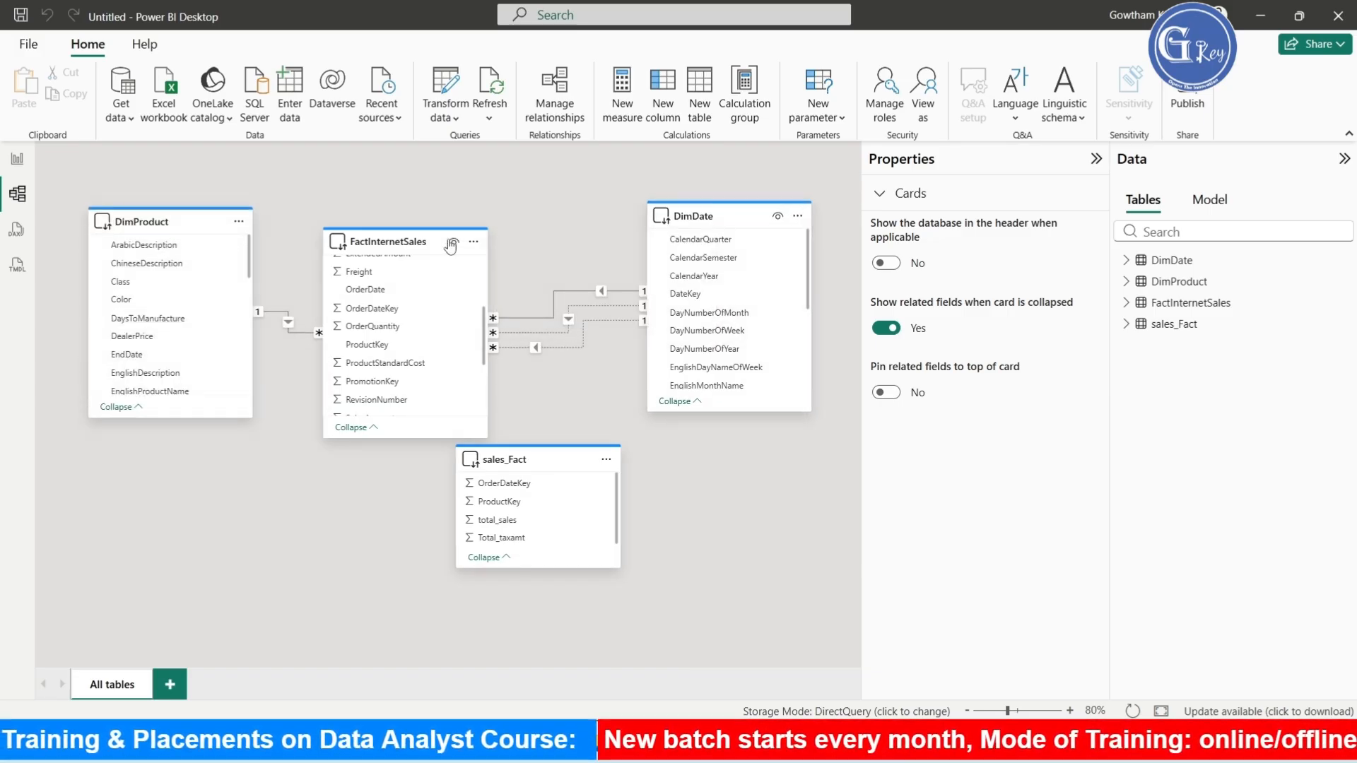
left_click_drag(428, 239, 448, 206)
left_click_drag(563, 464, 437, 502)
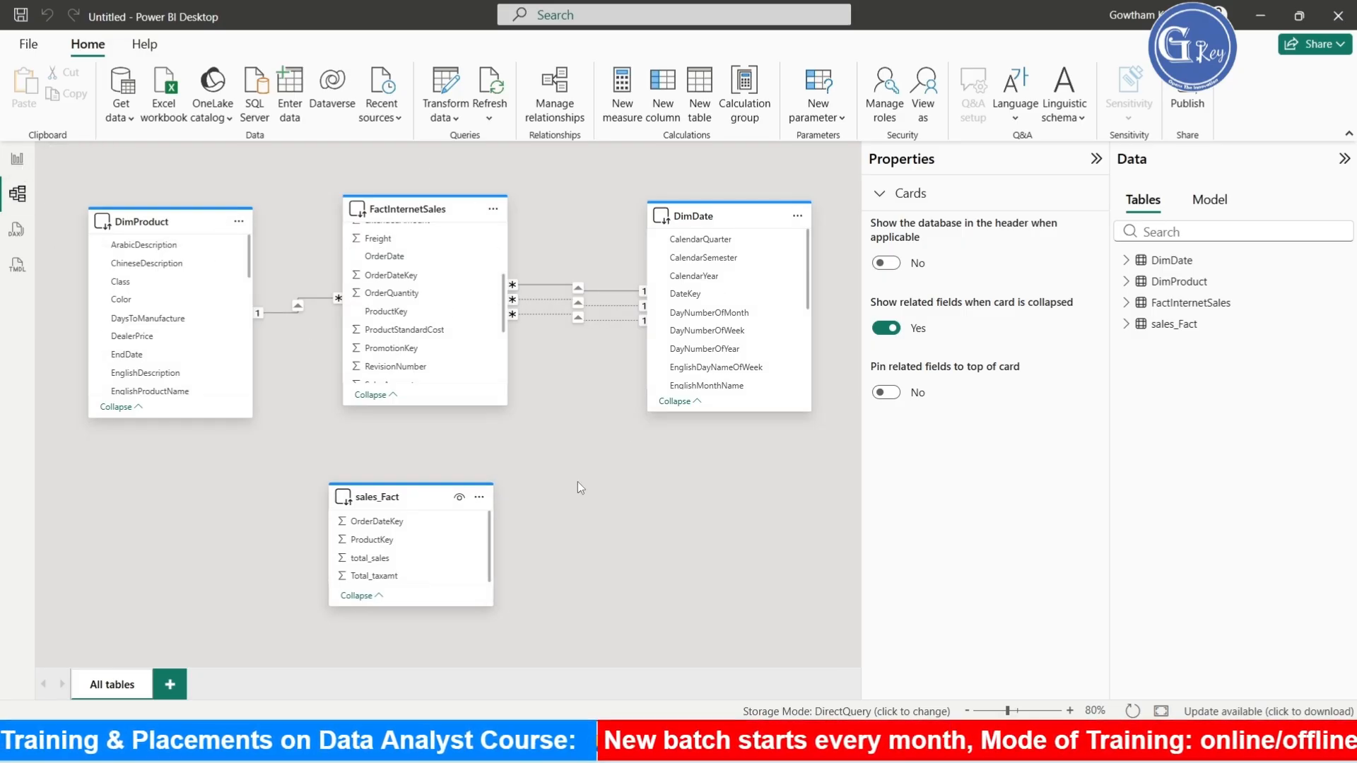
left_click_drag(426, 505, 463, 490)
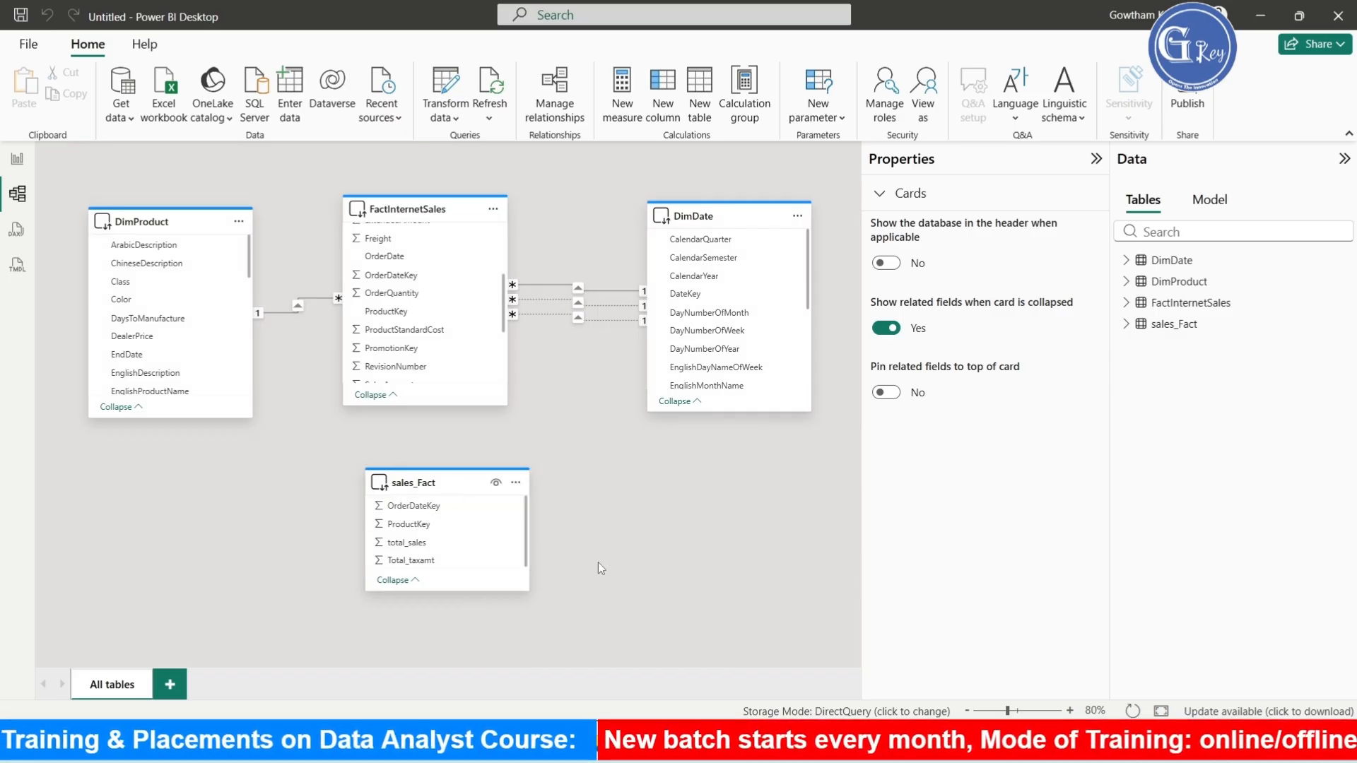
Delete the inactive relationship between OrderDateKey in FactInternetSales and DateKey in DimDate
left_click(605, 306)
right_click(604, 306)
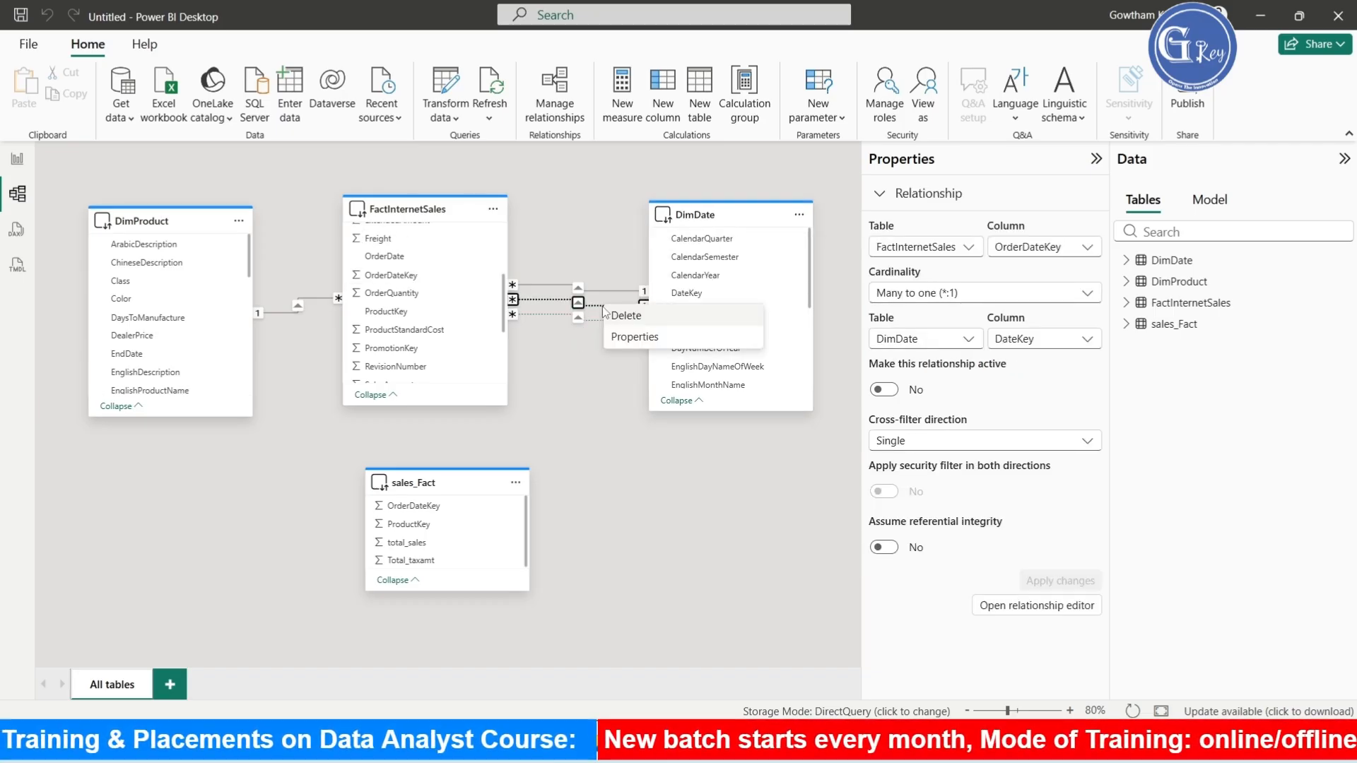
left_click(629, 317)
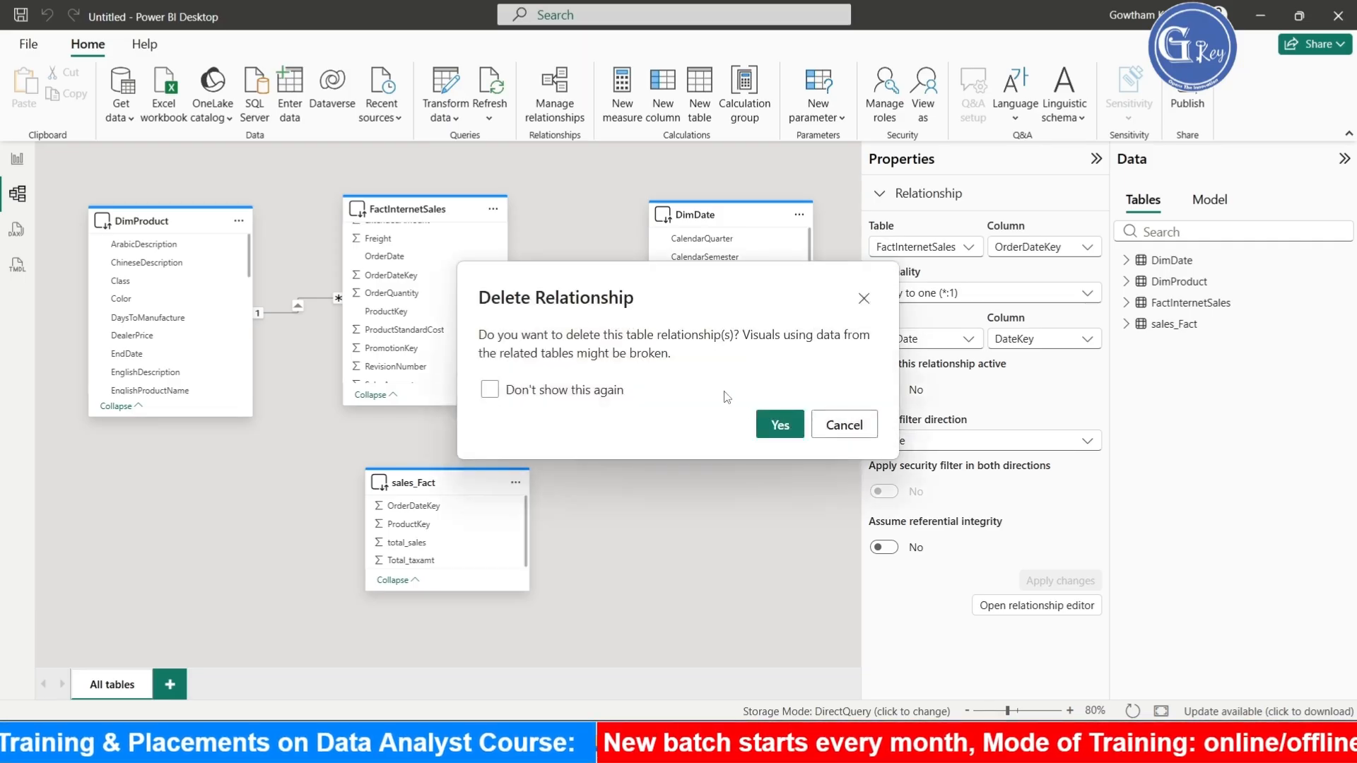
left_click(777, 424)
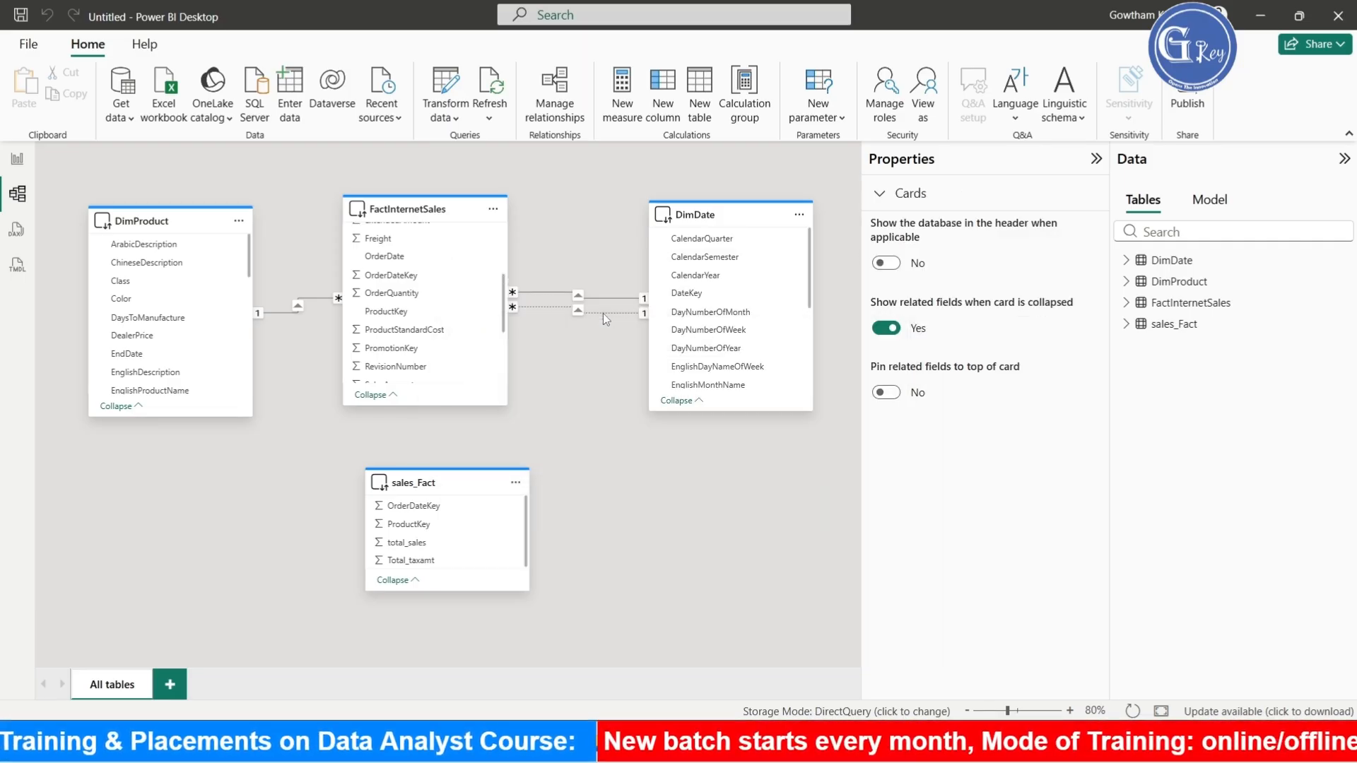
Delete the inactive relationship between ShipDateKey in FactInternetSales and DateKey in DimDate
left_click(603, 313)
right_click(604, 313)
left_click(642, 330)
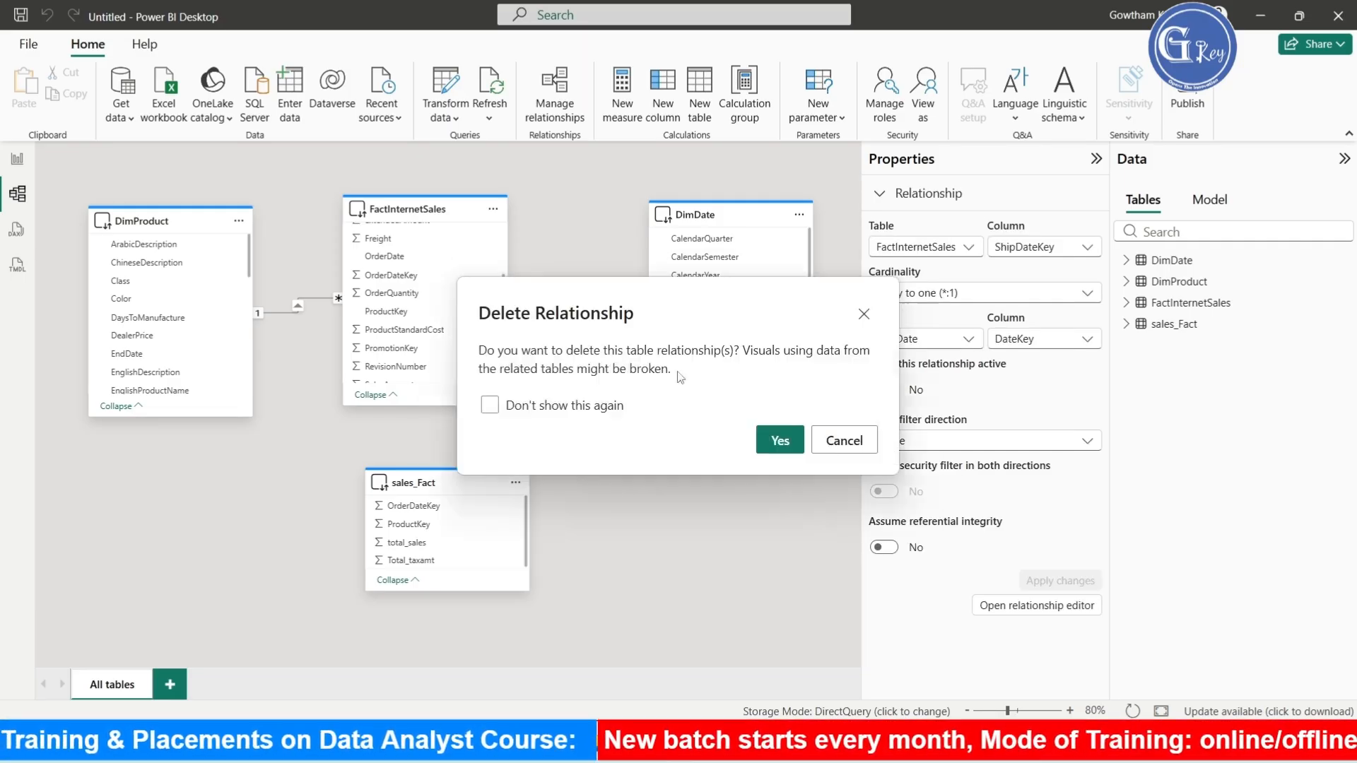
left_click(777, 442)
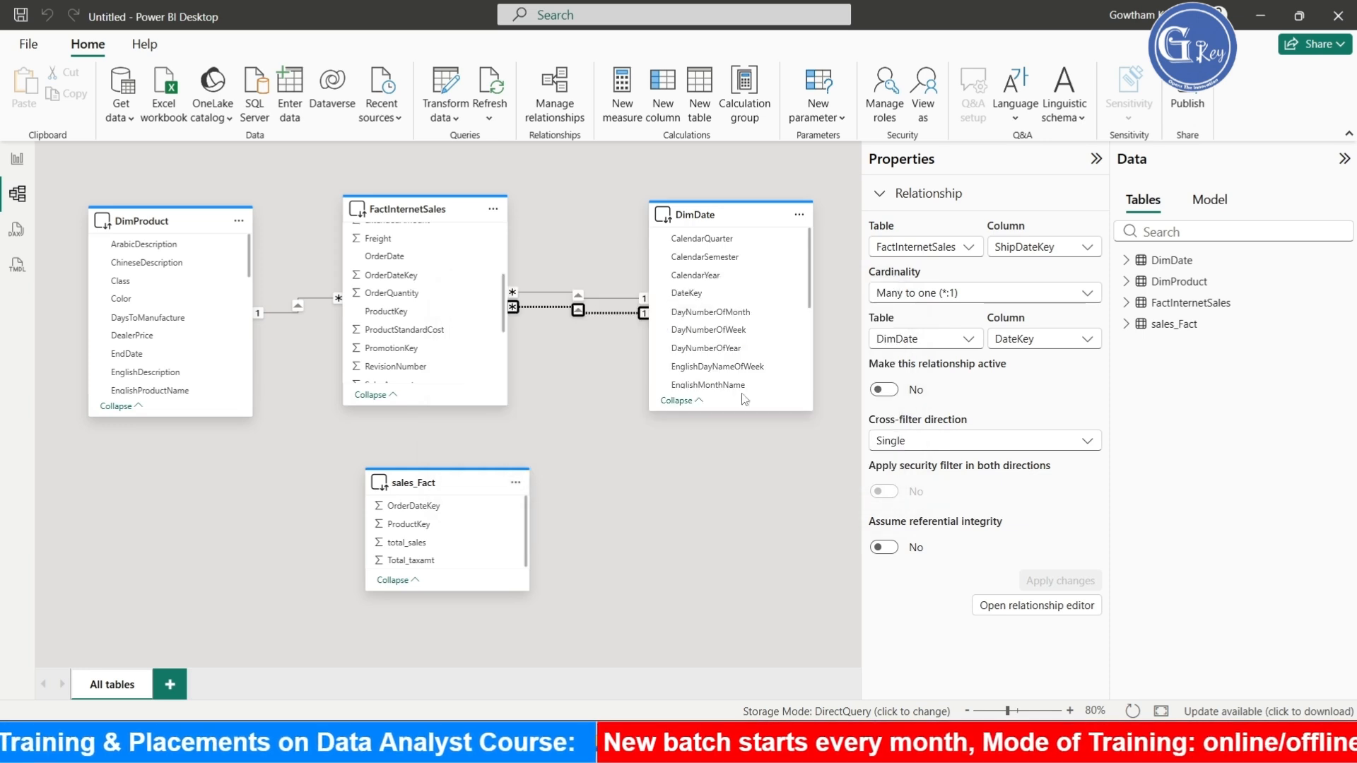
Edit the remaining FactInternetSales–DimDate relationship to link OrderDateKey with DateKey, and save it
double_click(578, 303)
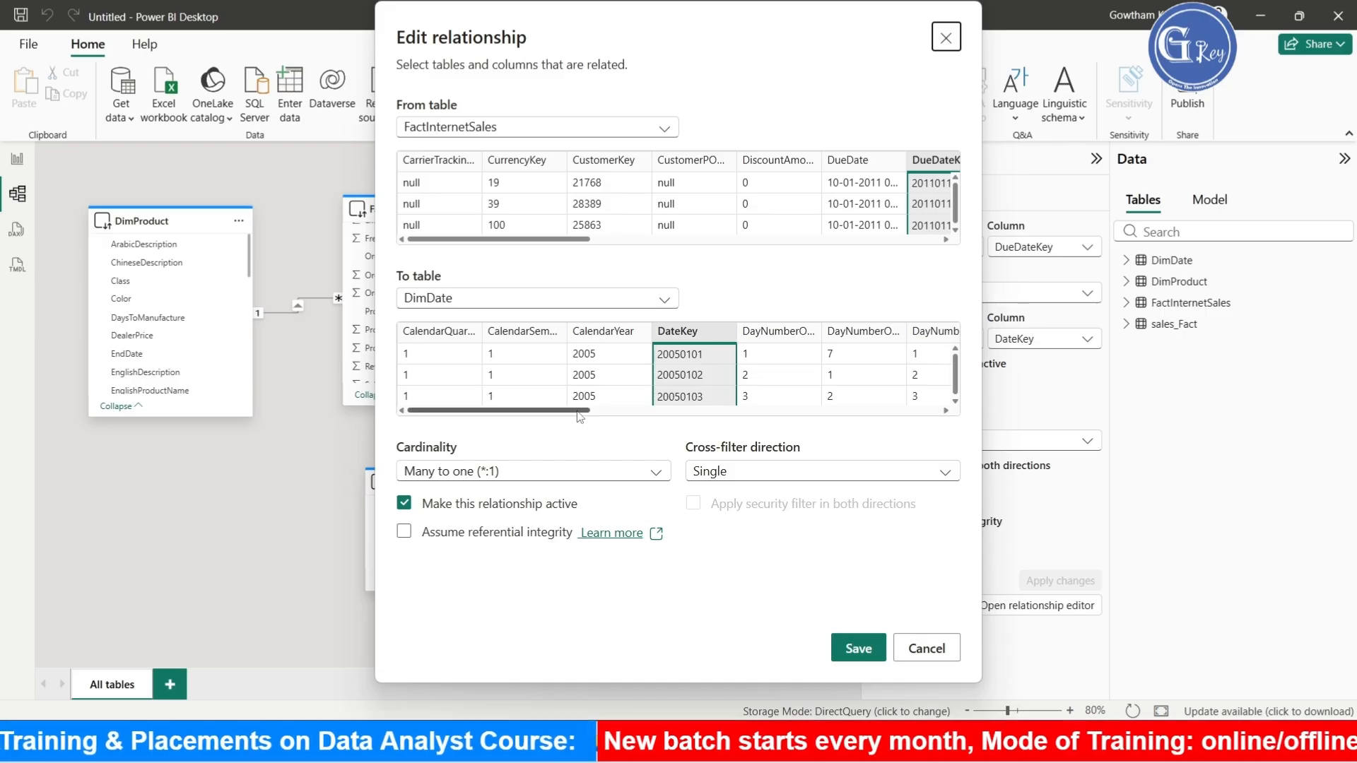
scroll(592, 413, "right", 2)
scroll(751, 241, "right", 3)
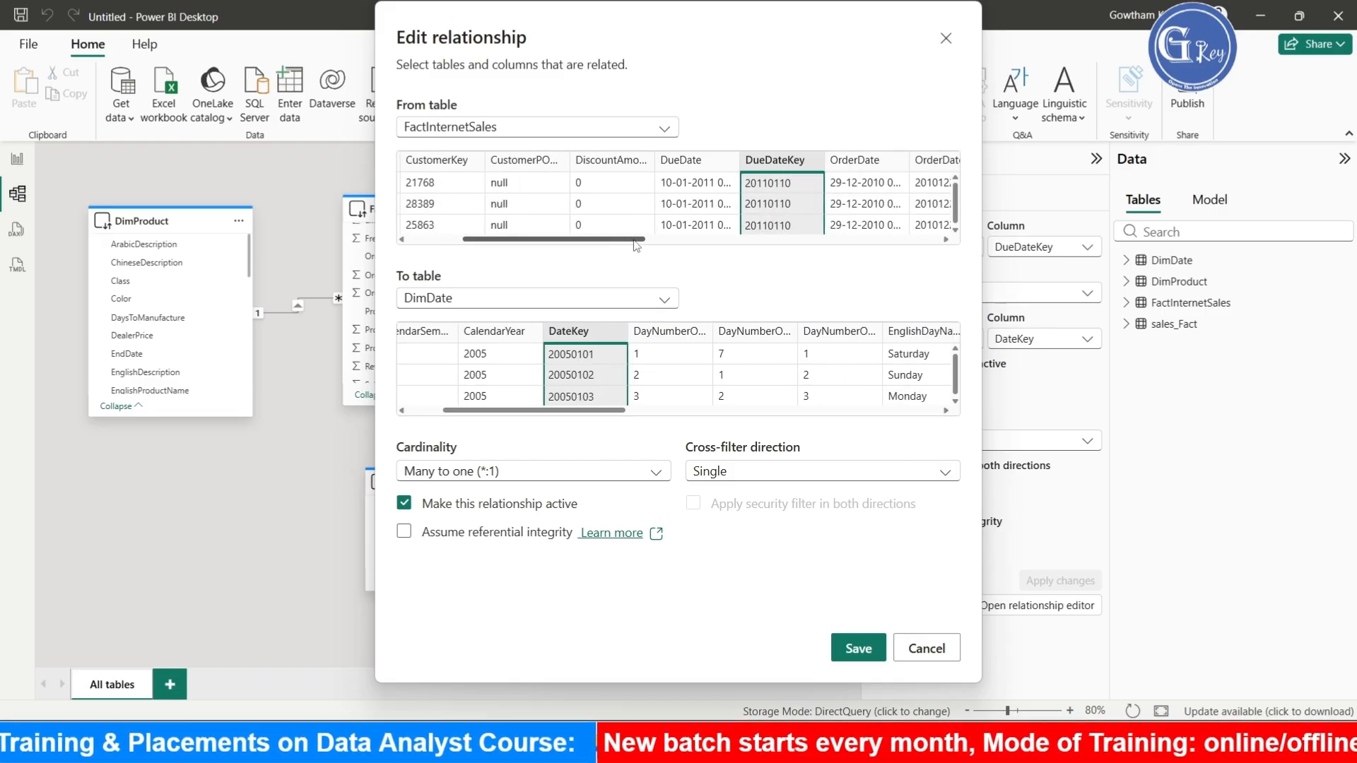
left_click(850, 184)
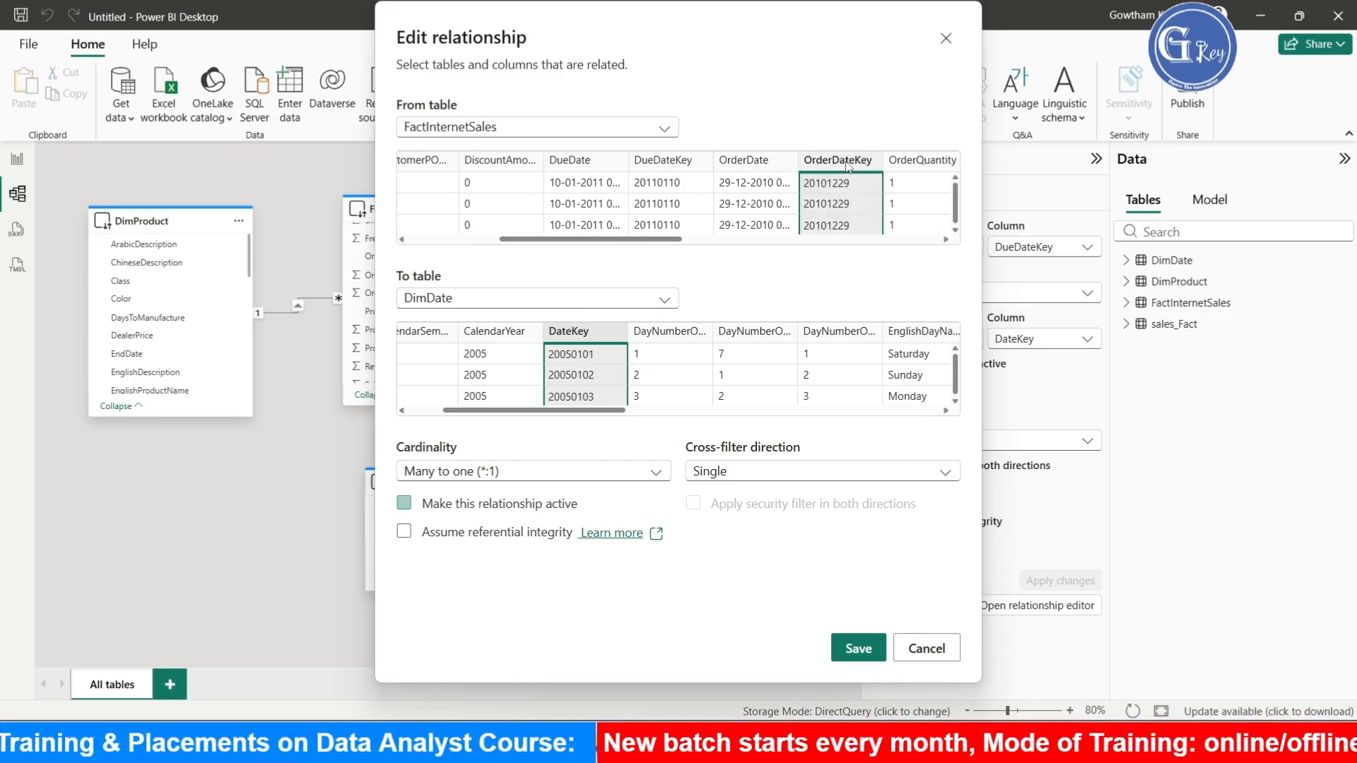
left_click(859, 648)
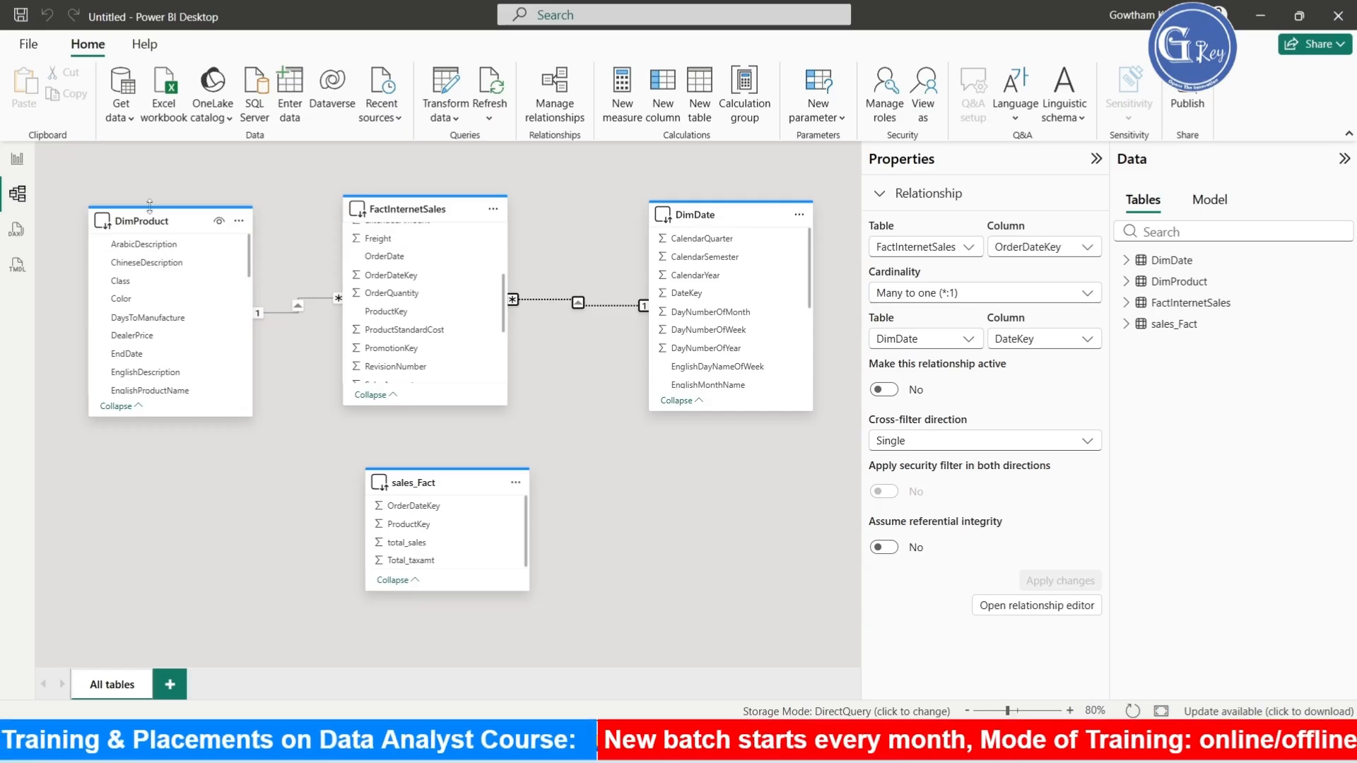
Make the OrderDateKey–DateKey relationship between FactInternetSales and DimDate active and save the change
double_click(558, 298)
left_click(557, 299)
left_click(403, 504)
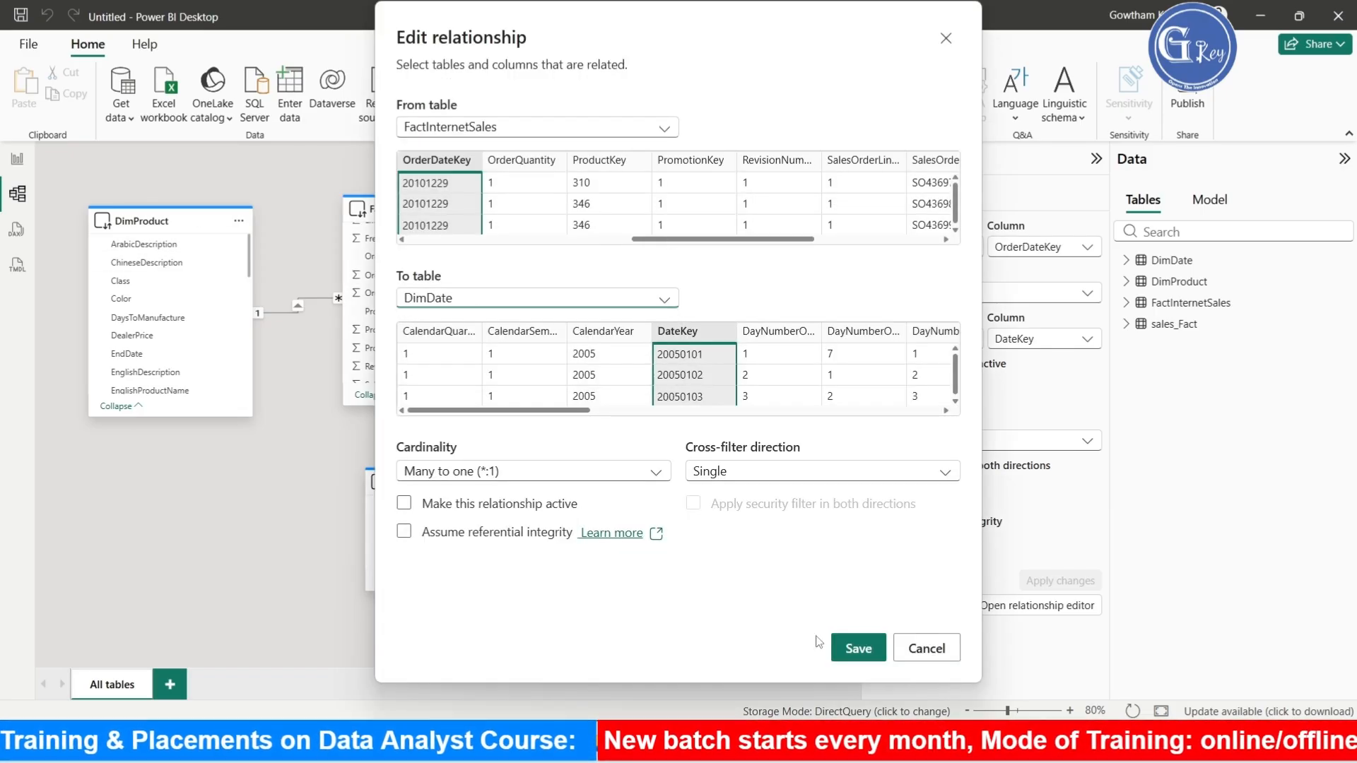
left_click(858, 650)
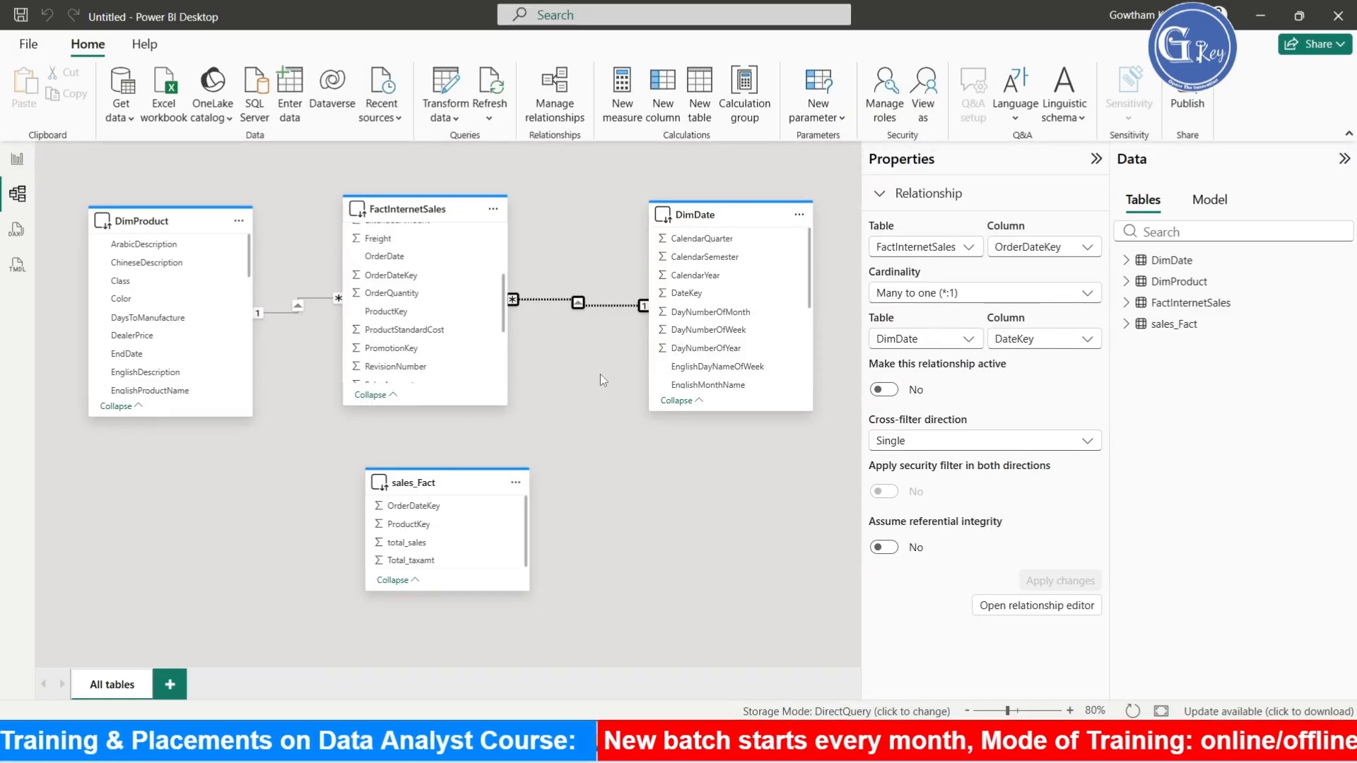
double_click(585, 302)
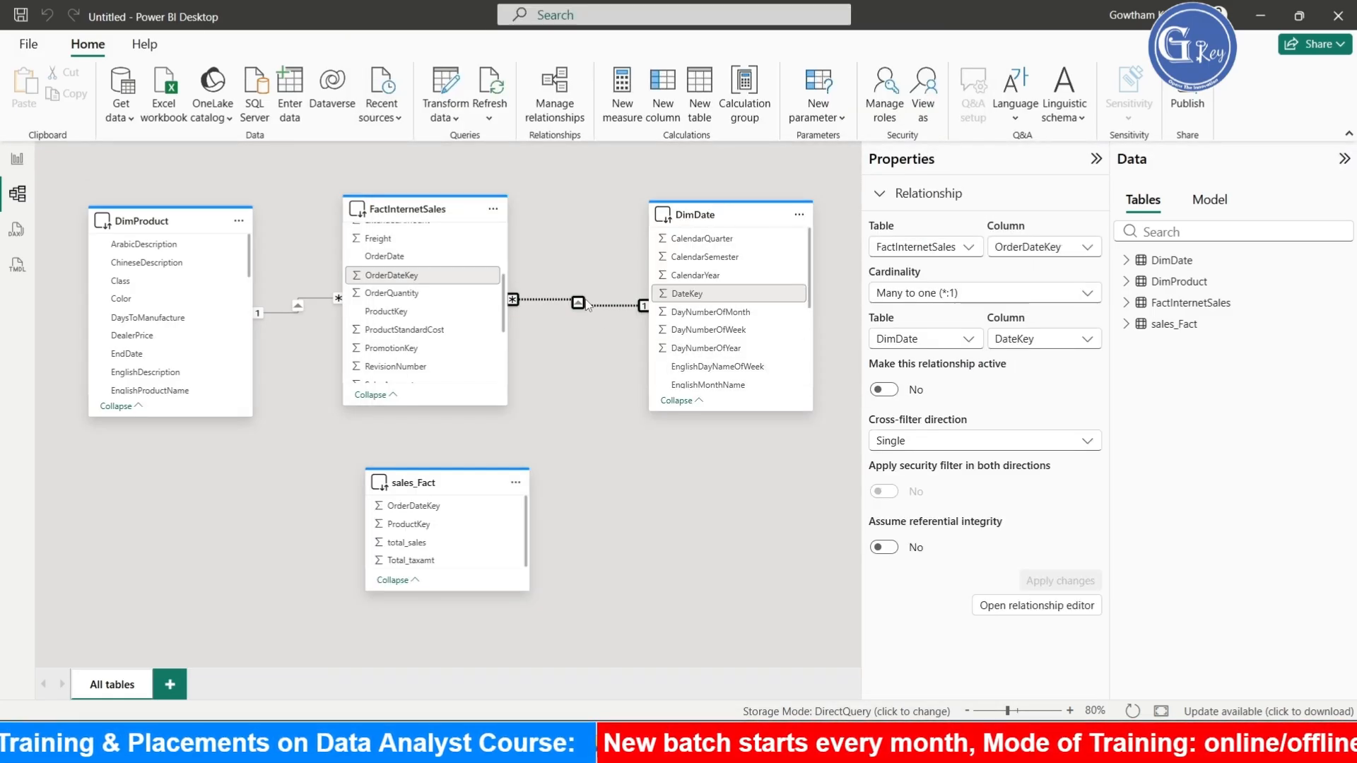
left_click(405, 503)
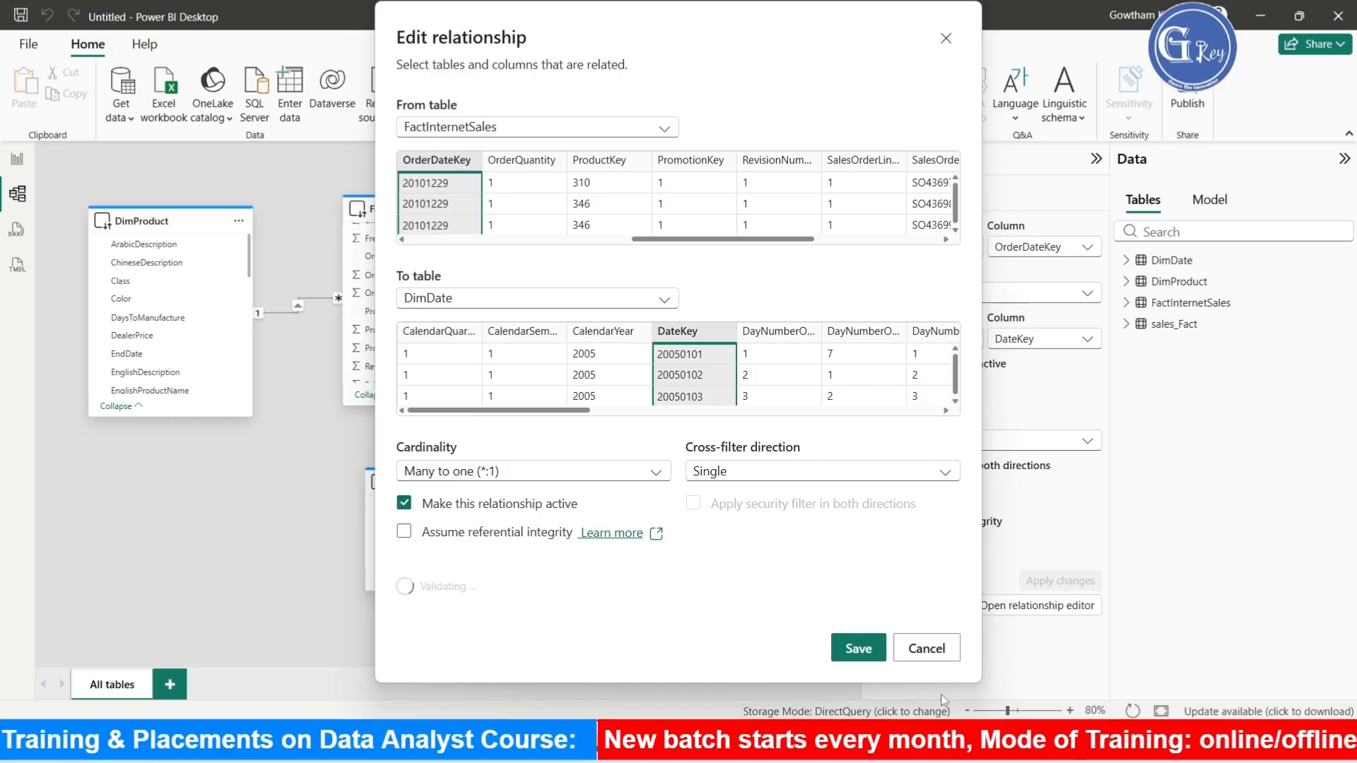
left_click(863, 650)
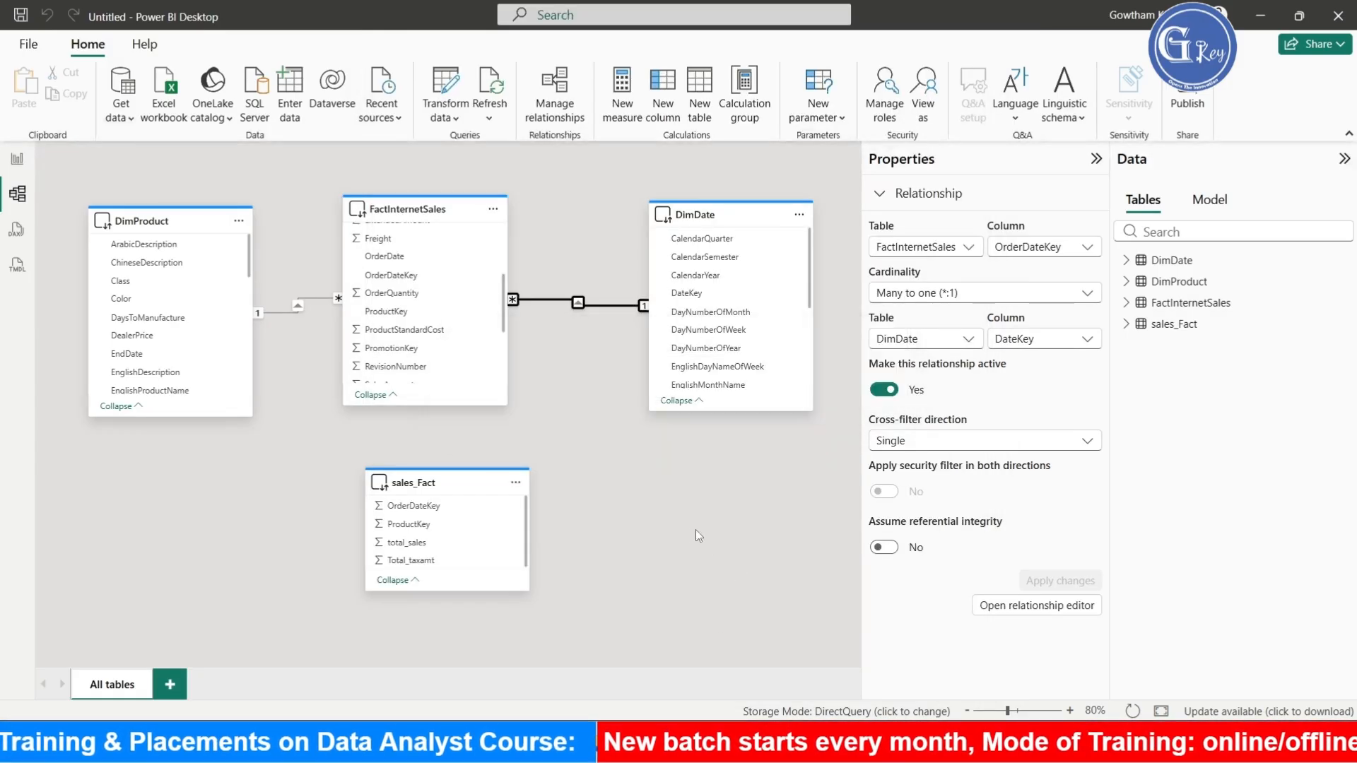
Create an active relationship between ProductKey in DimProduct and ProductKey in sales_Fact
mouse_move(142, 225)
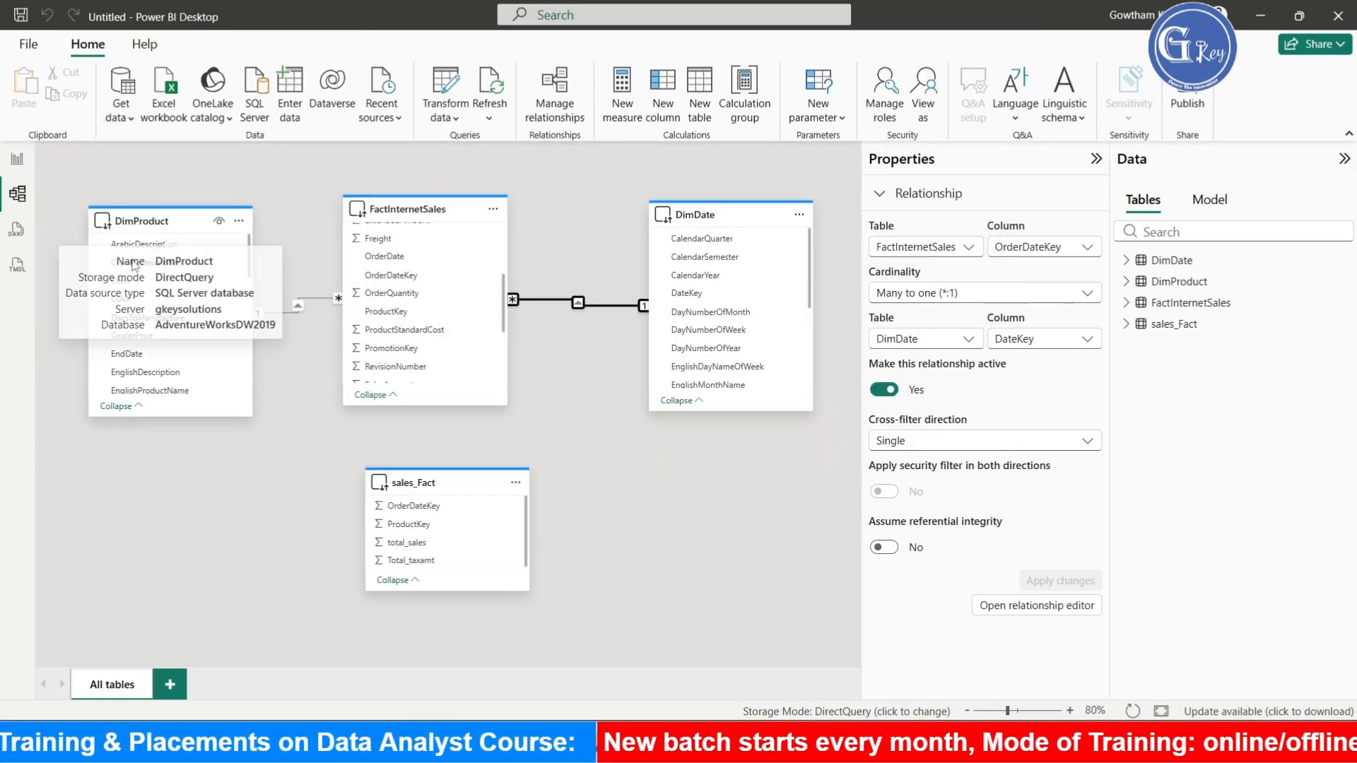
mouse_move(446, 499)
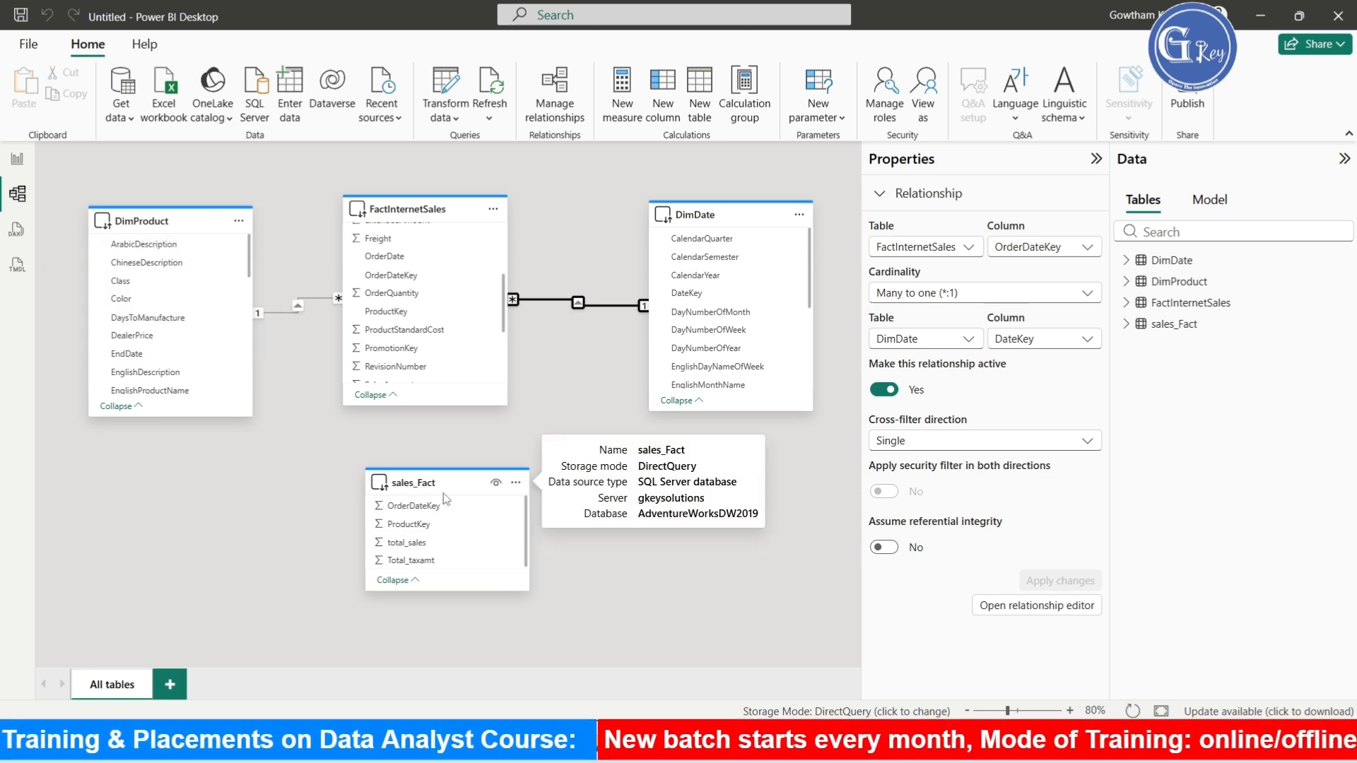
scroll(169, 384, "down", 3)
scroll(170, 384, "down", 3)
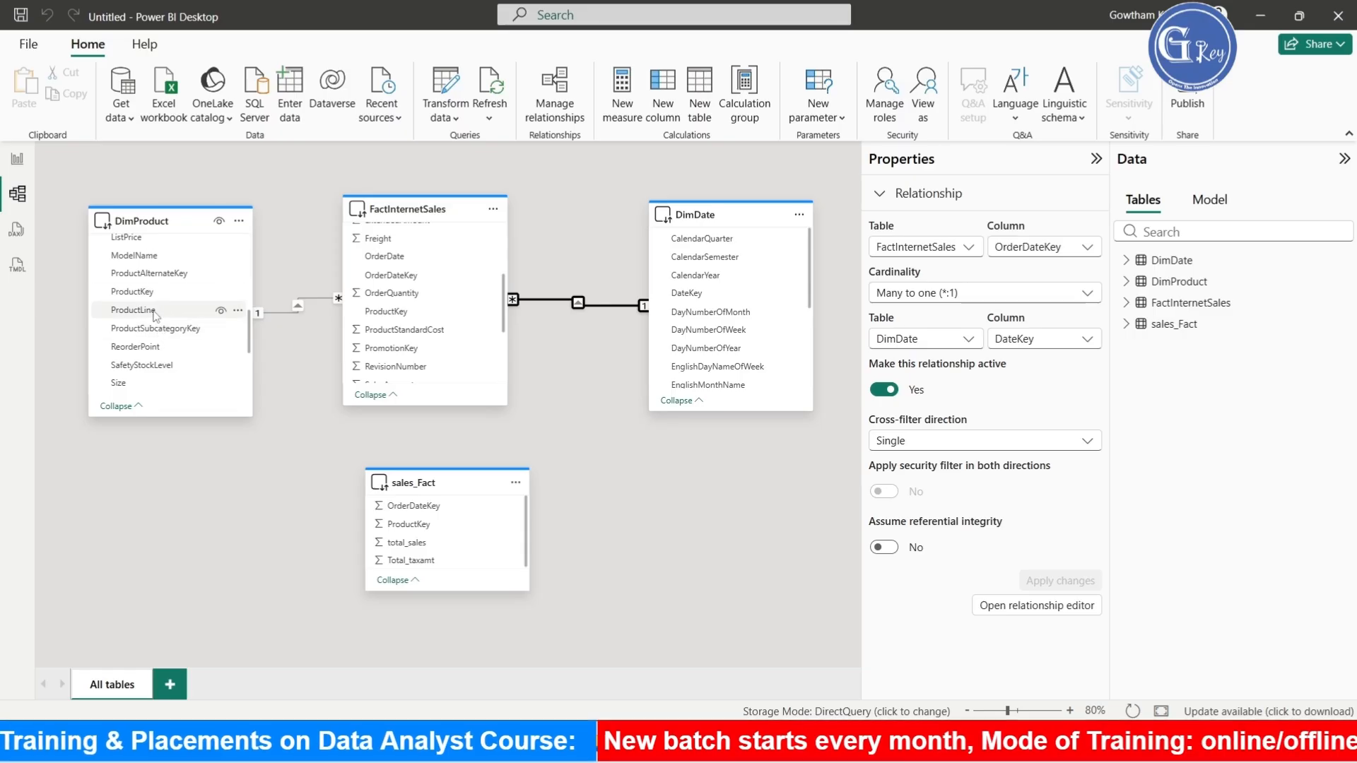
left_click_drag(144, 297, 417, 525)
left_click(847, 642)
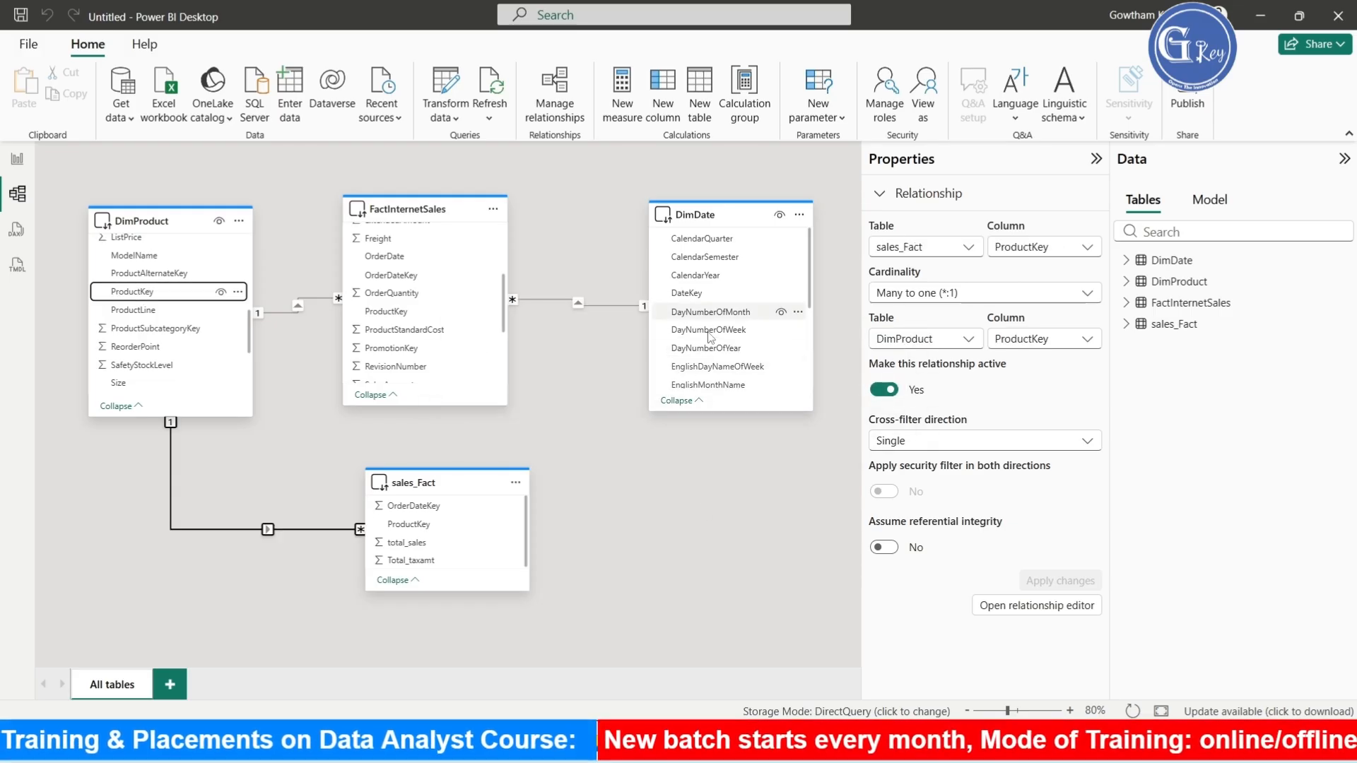
Create an active one-to-many relationship from DateKey in DimDate to OrderDateKey in sales_Fact
left_click_drag(707, 296, 410, 506)
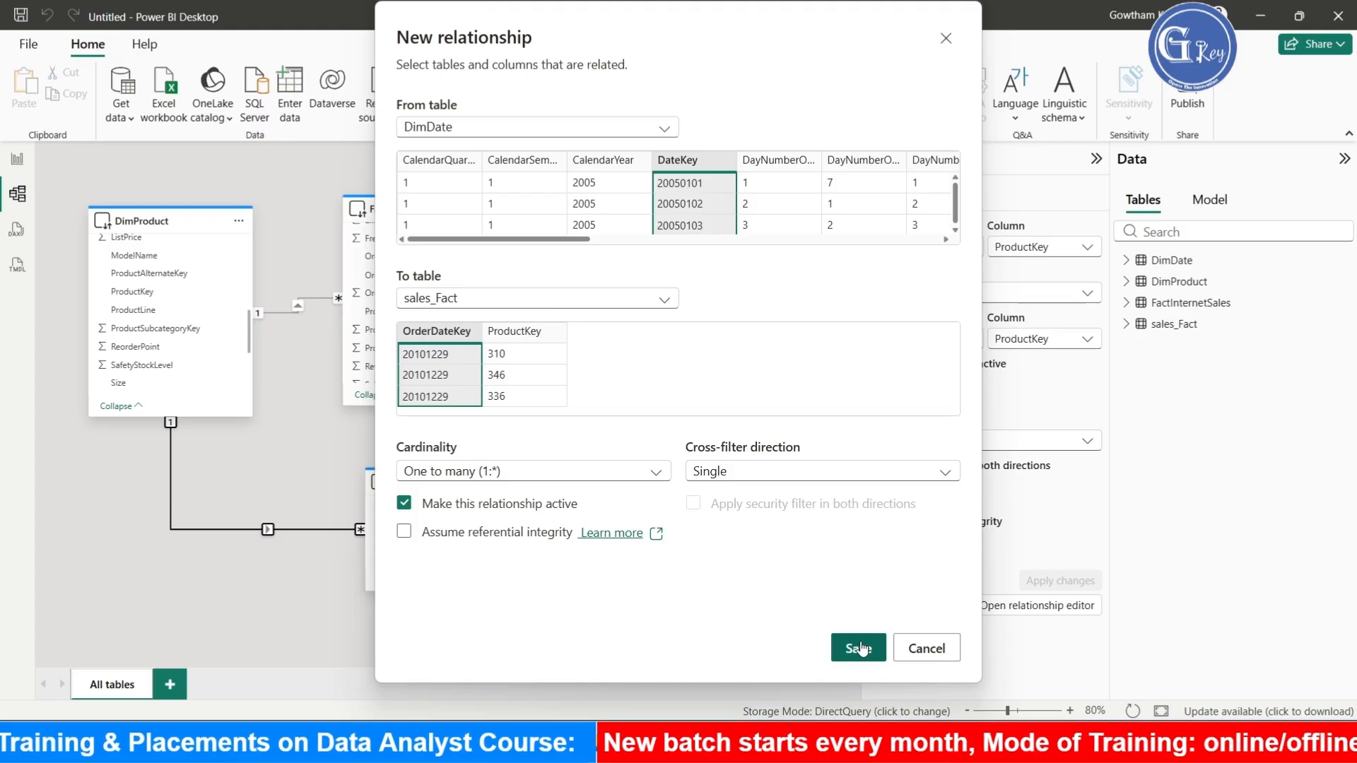
left_click(858, 648)
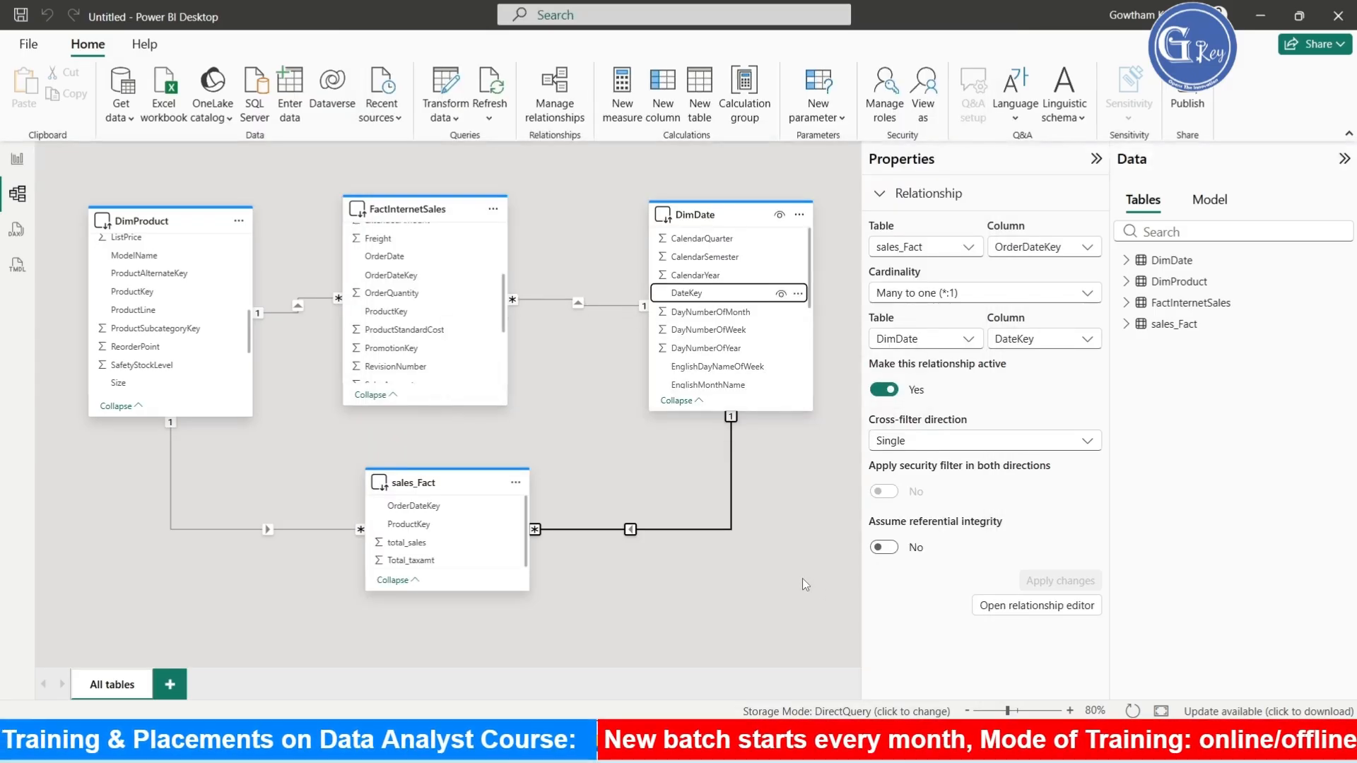
left_click(752, 607)
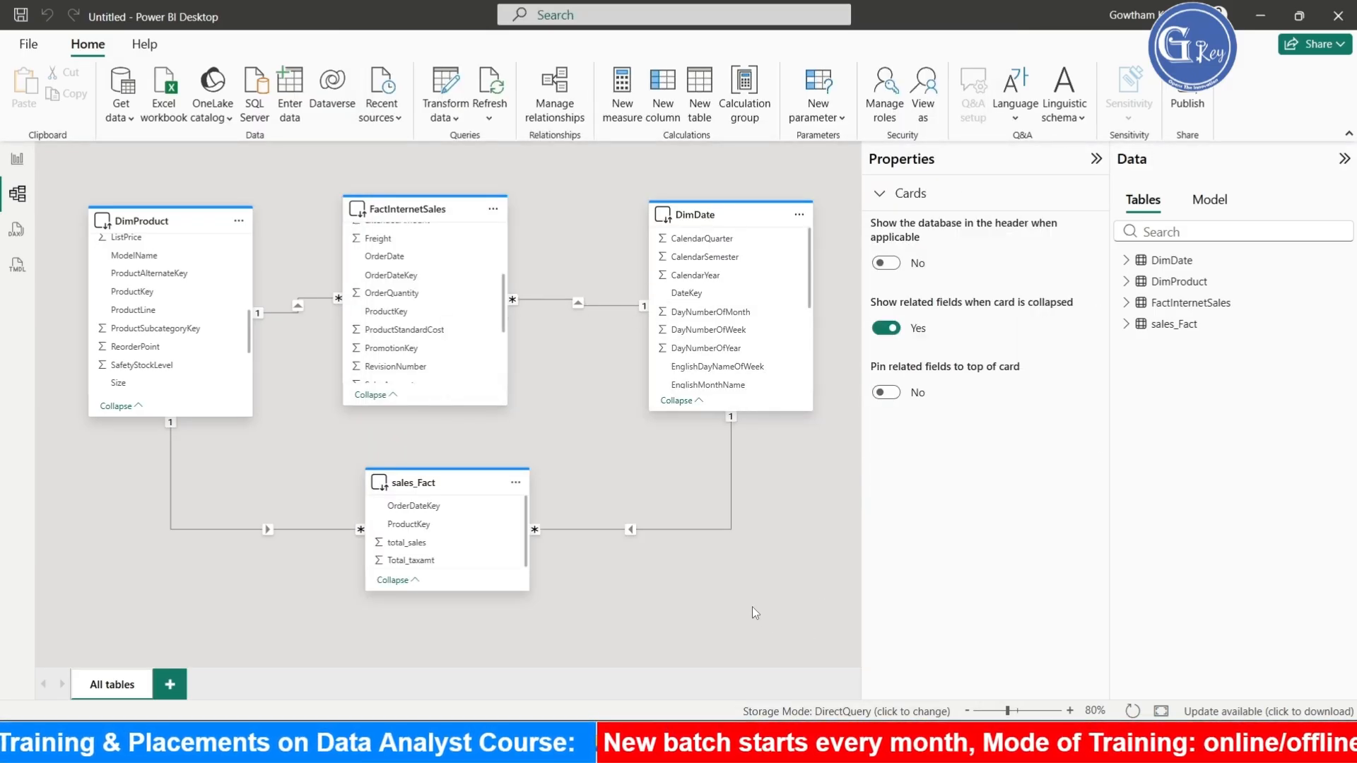
Check the storage mode of sales_Fact, DimDate, FactInternetSales and DimProduct in their advanced properties
left_click(454, 491)
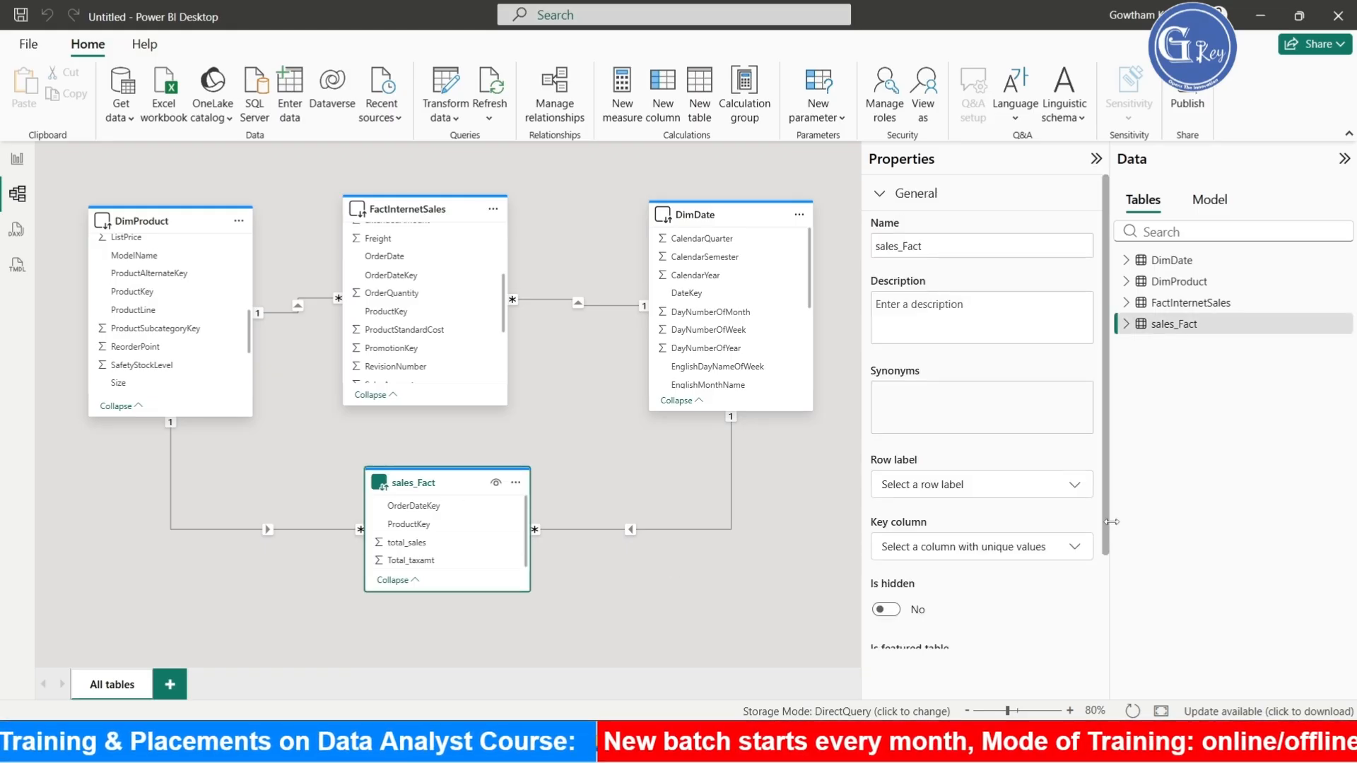
scroll(1107, 527, "down", 2)
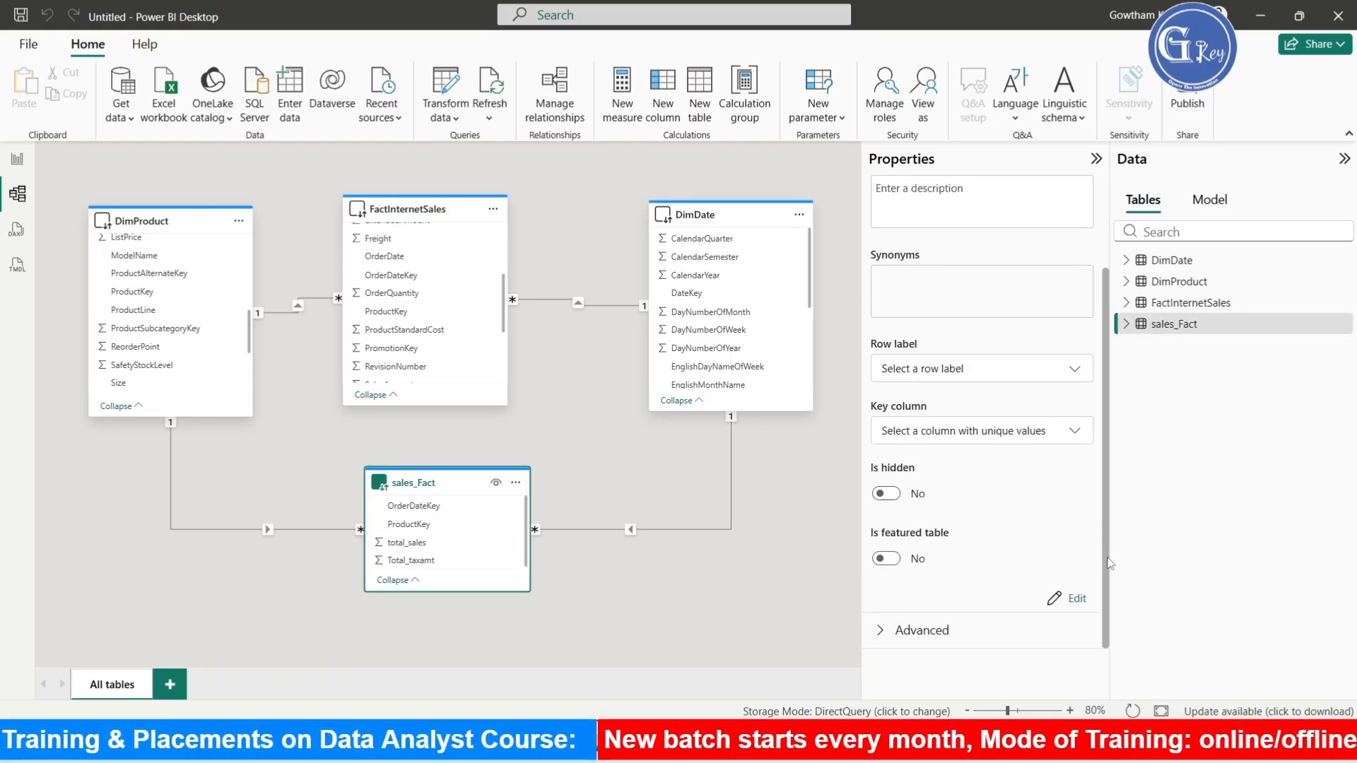
left_click(883, 632)
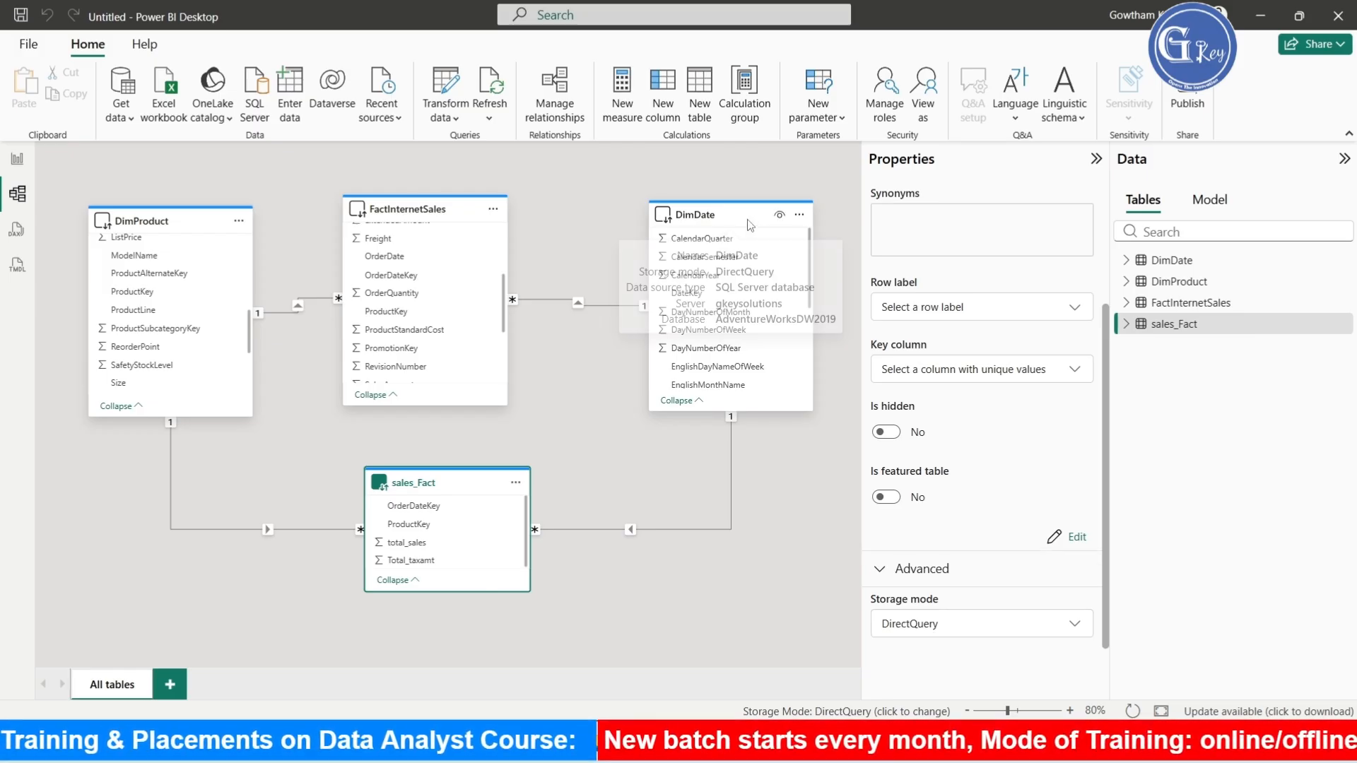
left_click(752, 228)
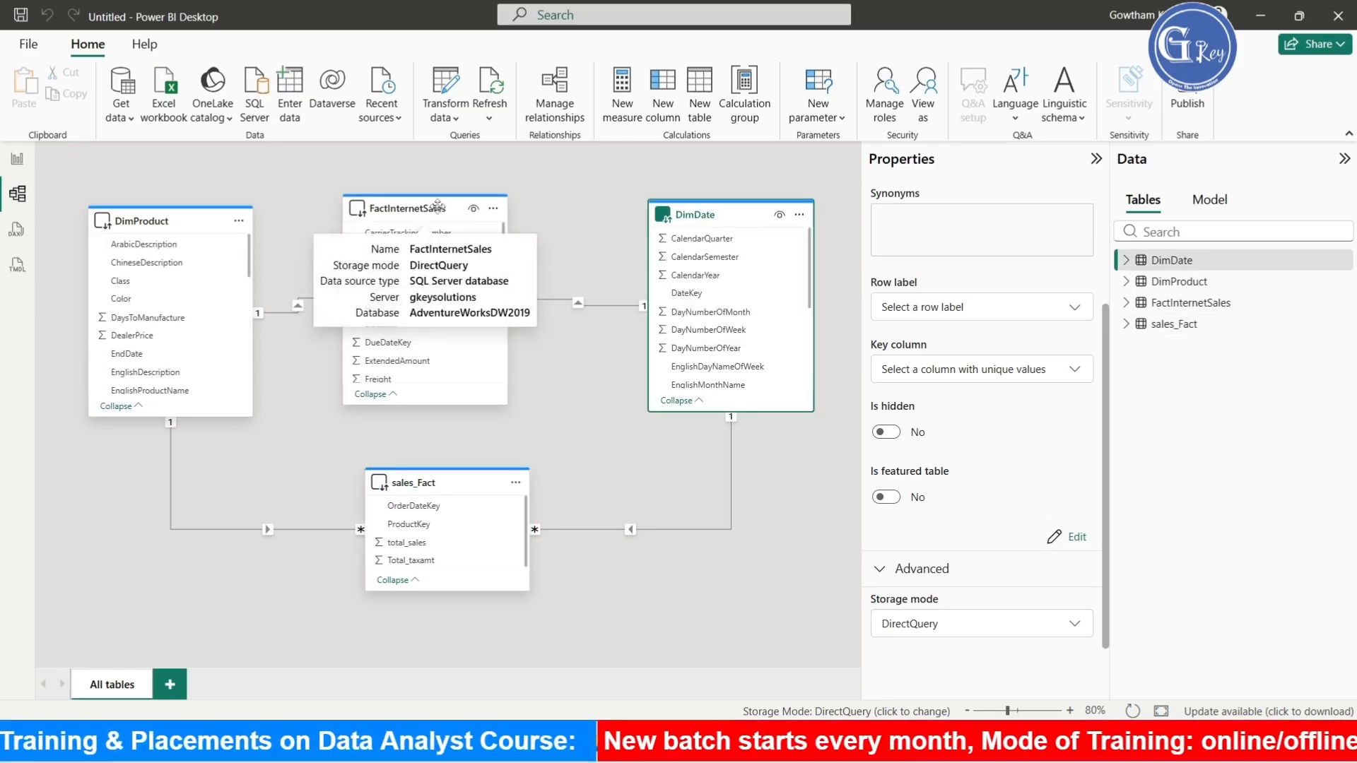
left_click(410, 209)
left_click(185, 230)
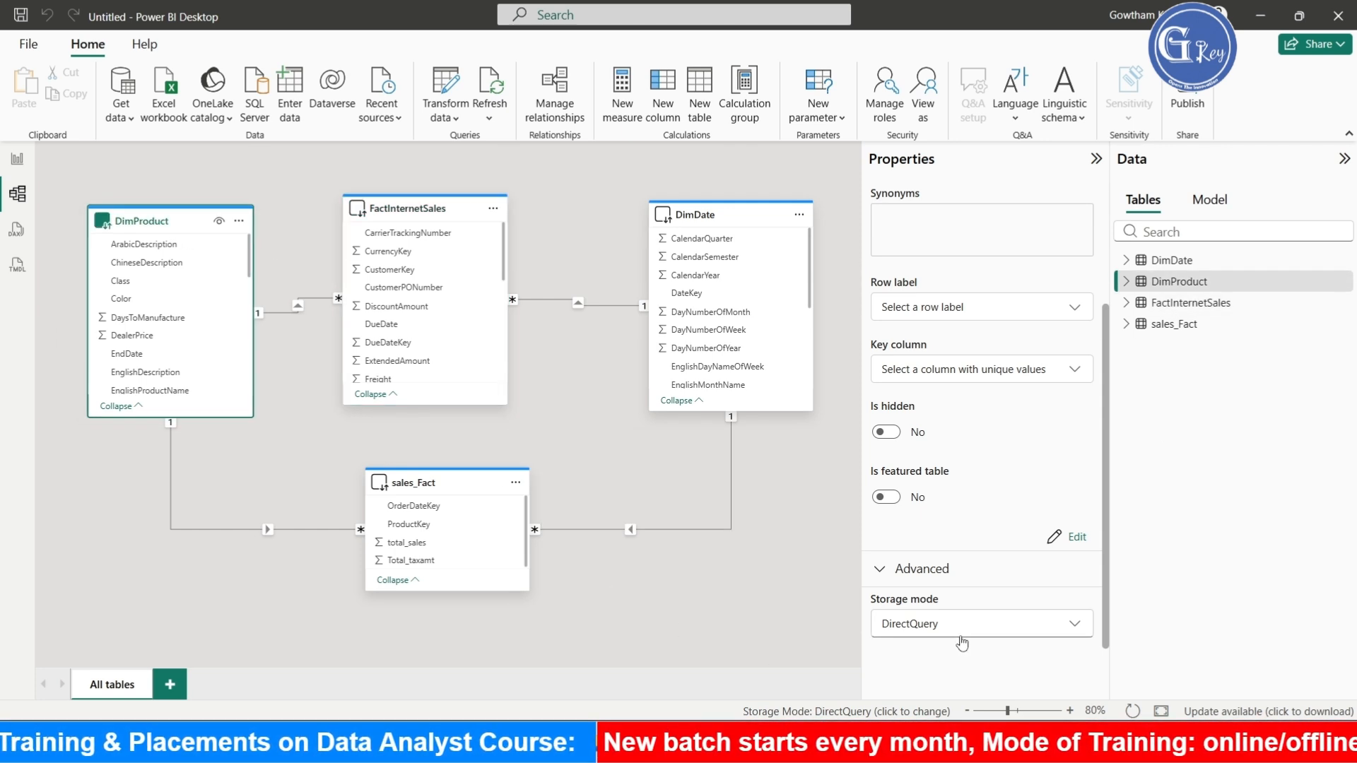
left_click(638, 620)
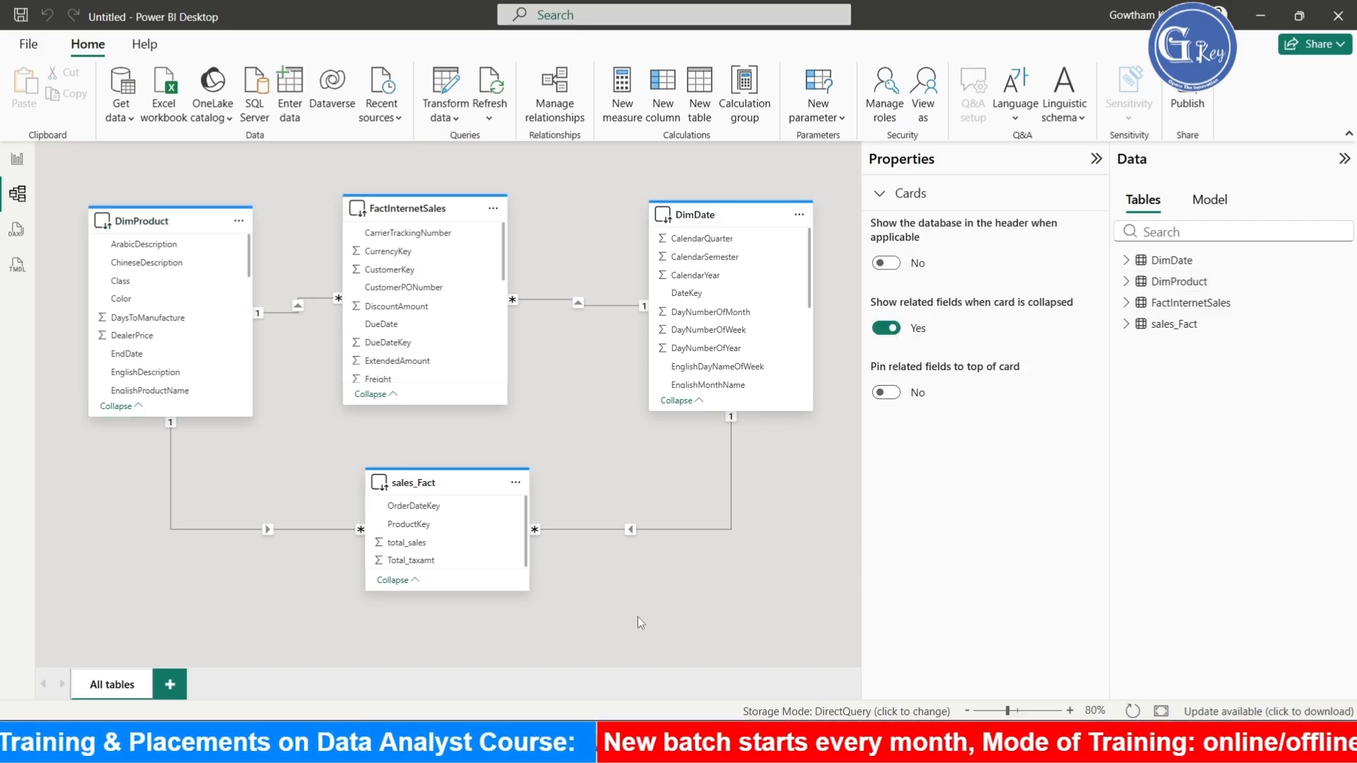
In the aggregation settings of sales_Fact, map total_sales to the Sum of SalesAmount from FactInternetSales
right_click(458, 484)
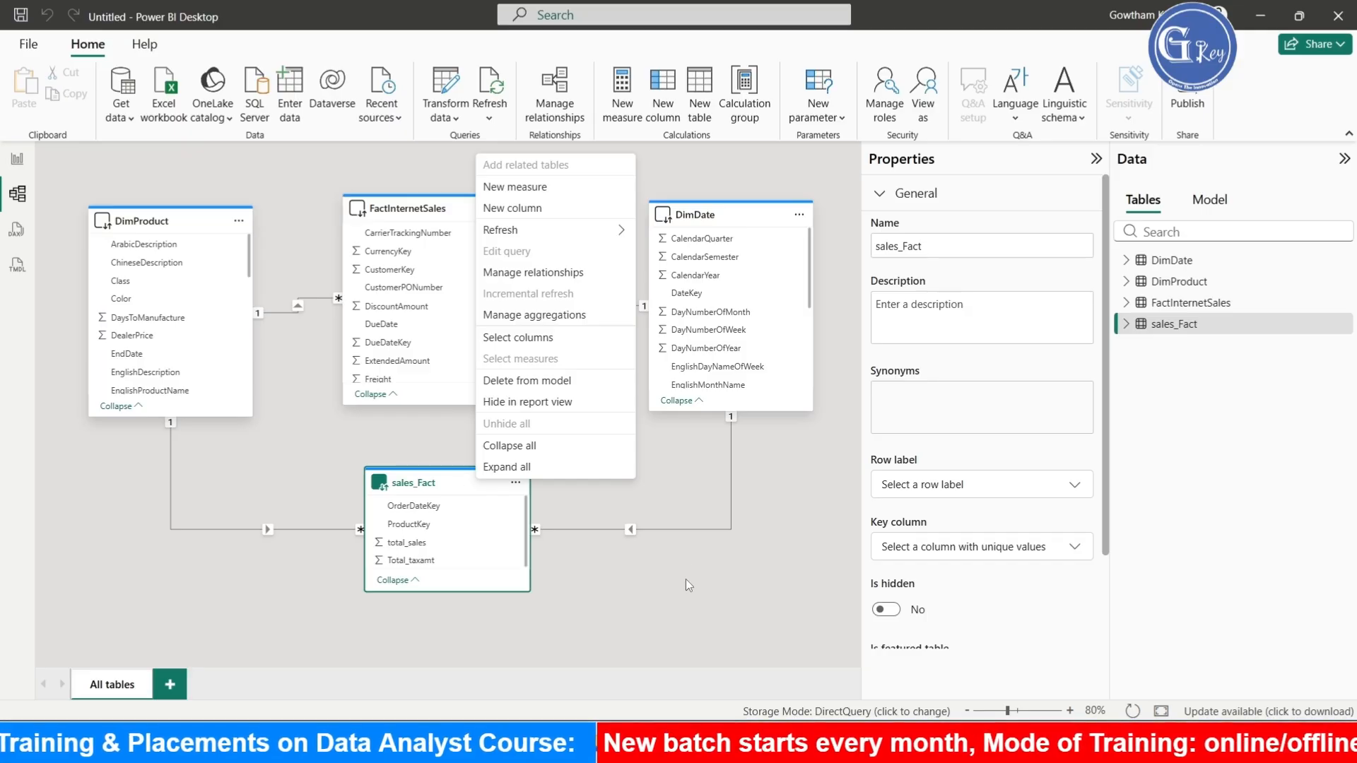
key("Escape")
right_click(460, 497)
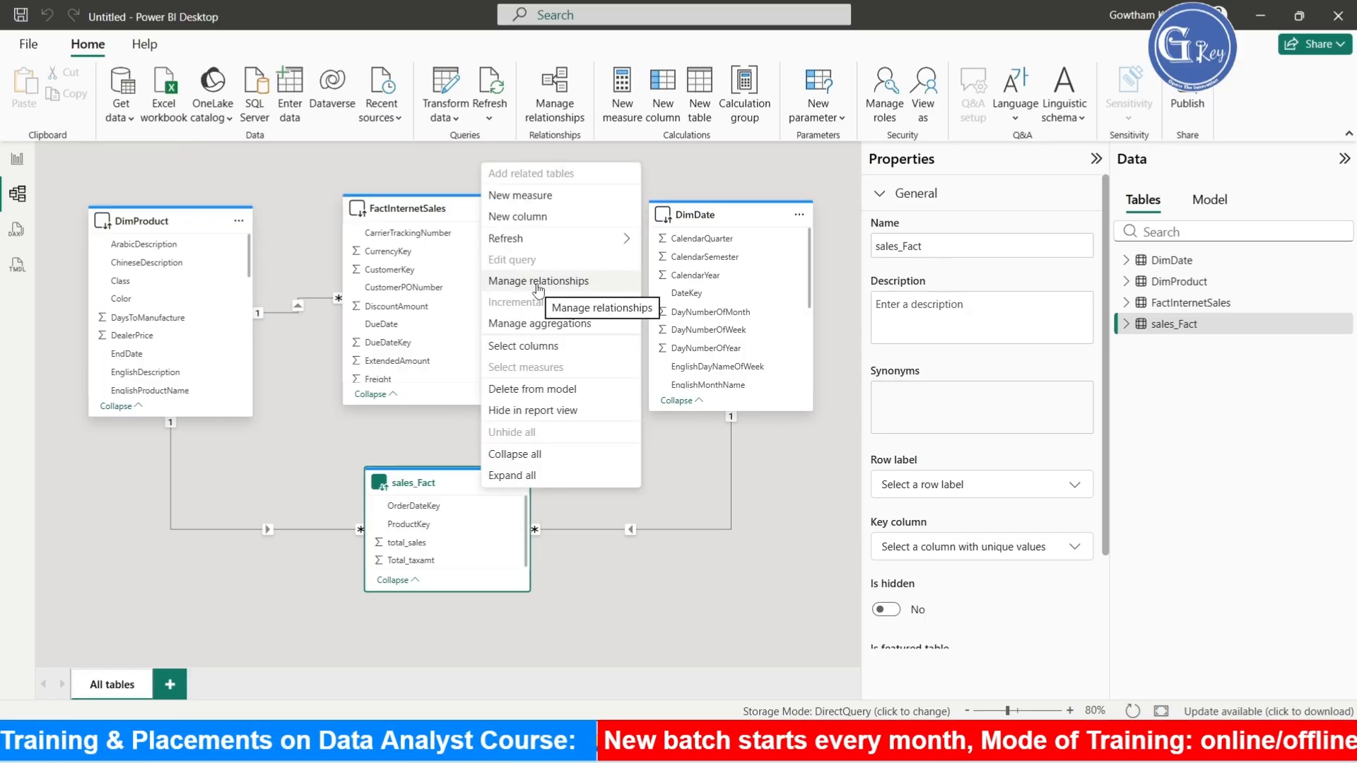
left_click(539, 323)
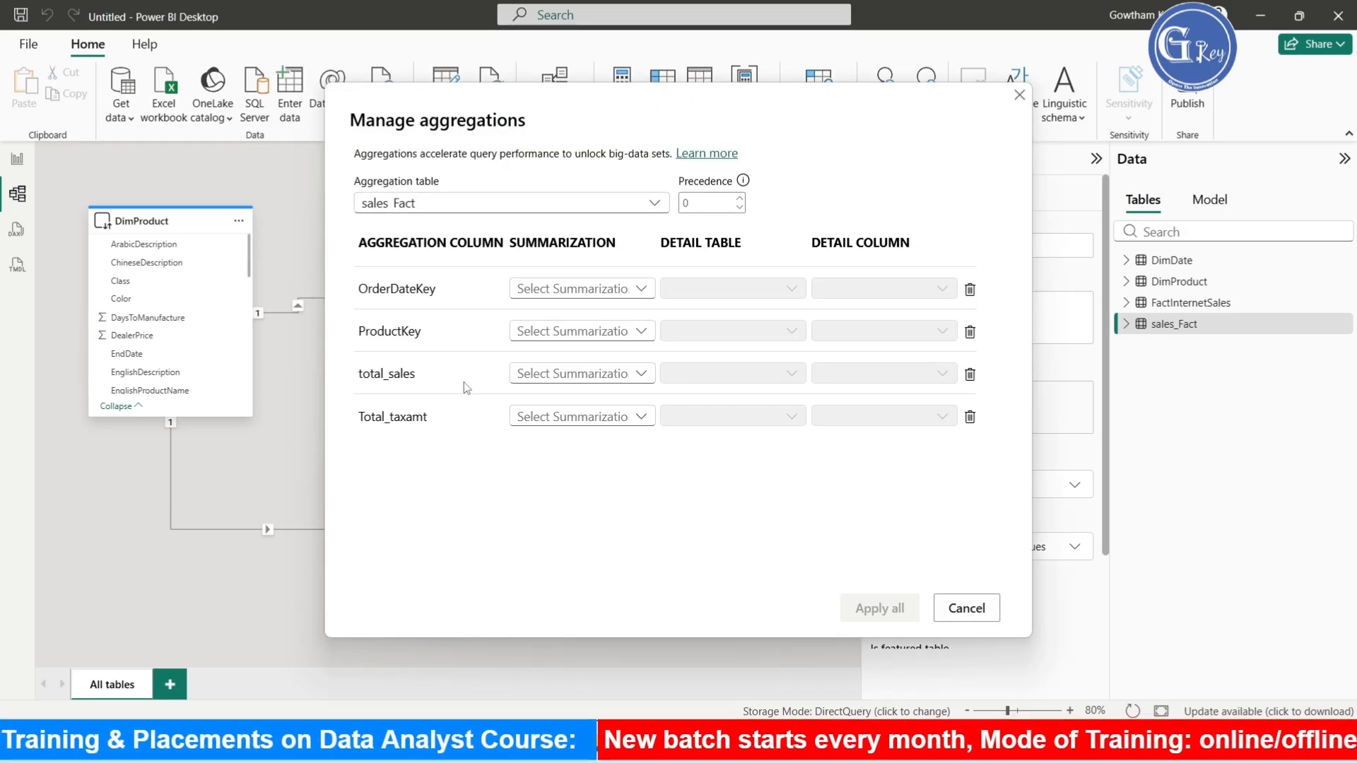
left_click(643, 383)
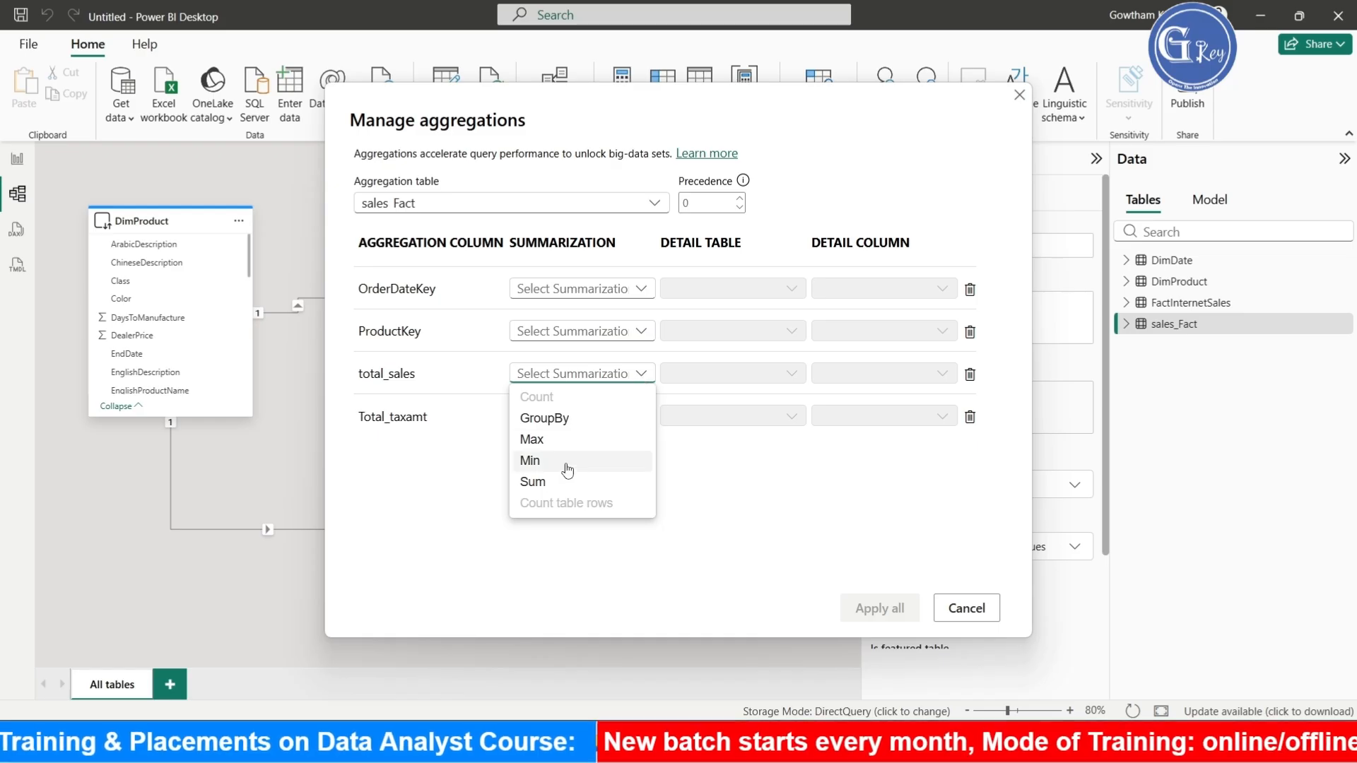
left_click(554, 482)
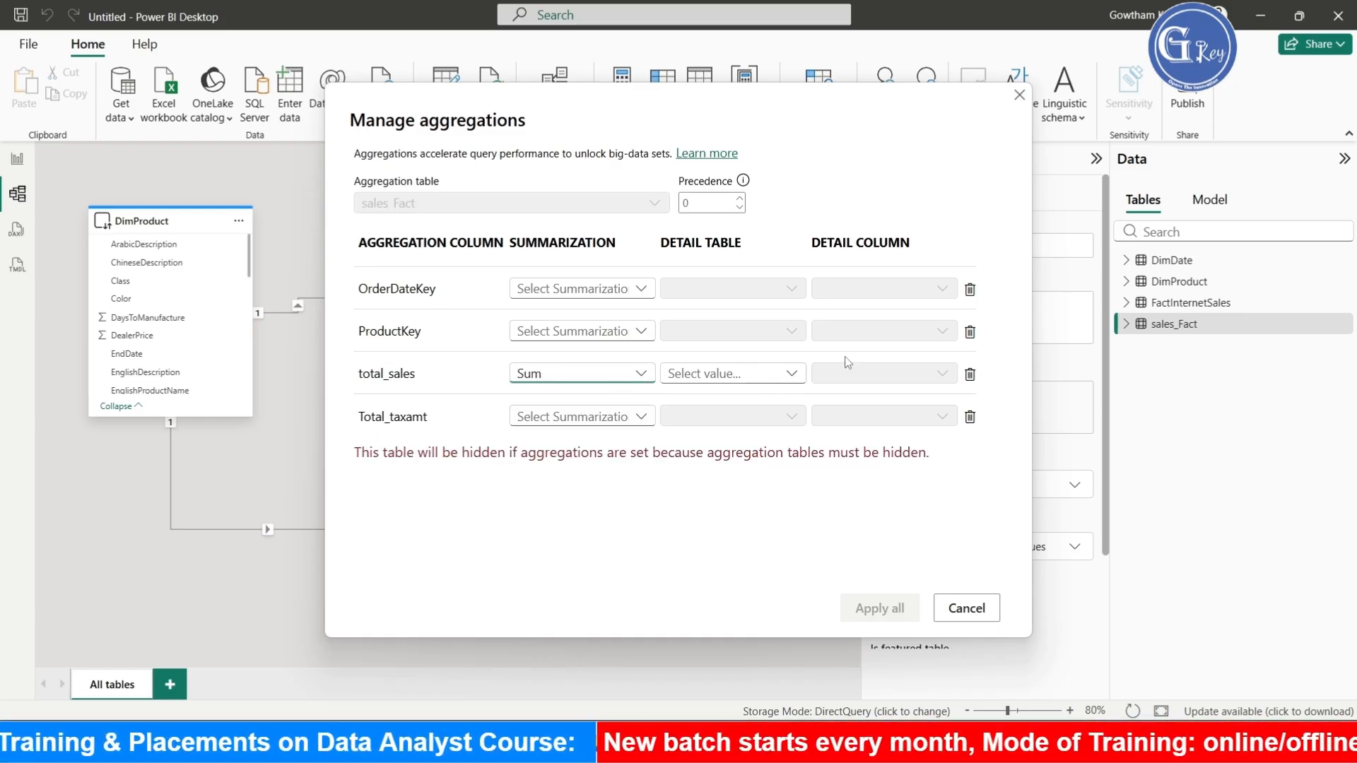
left_click(797, 381)
left_click(755, 441)
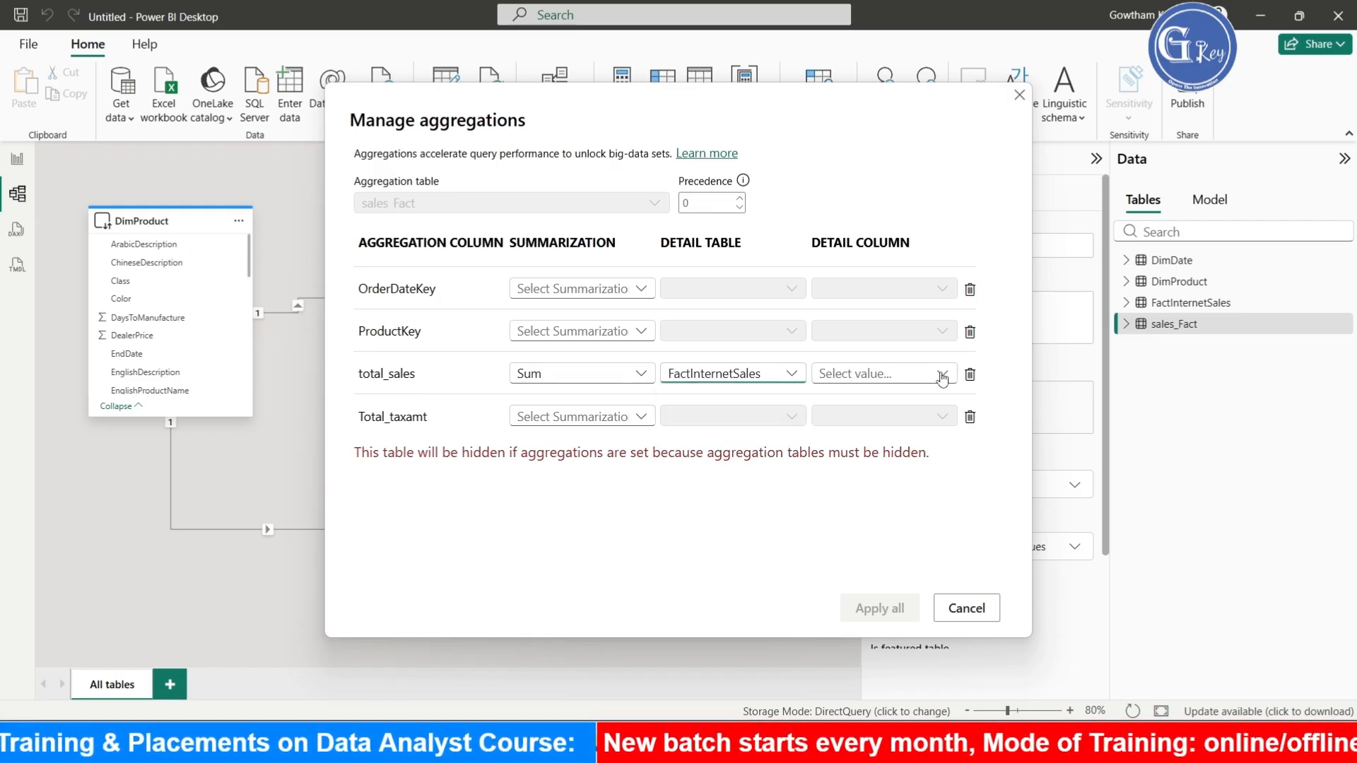
left_click(944, 375)
scroll(936, 543, "down", 2)
scroll(936, 542, "down", 3)
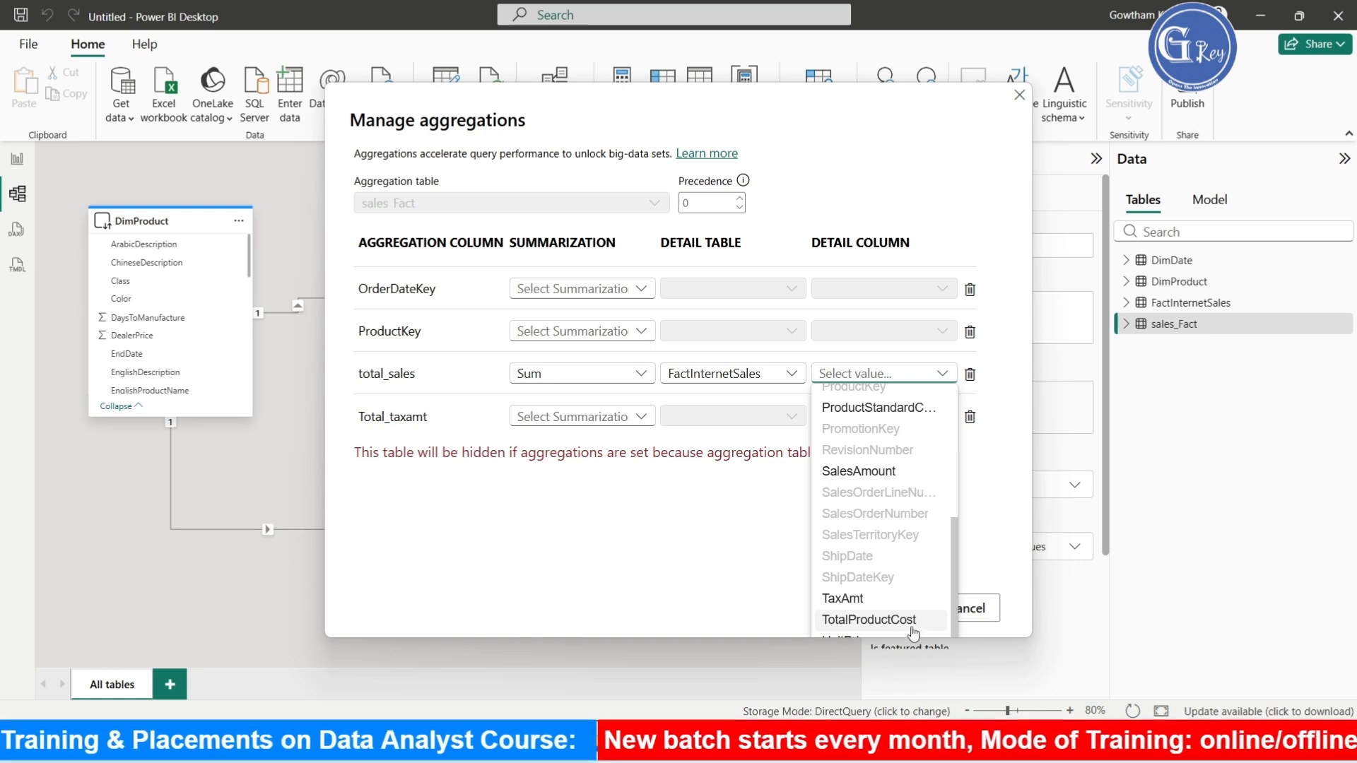
left_click(883, 472)
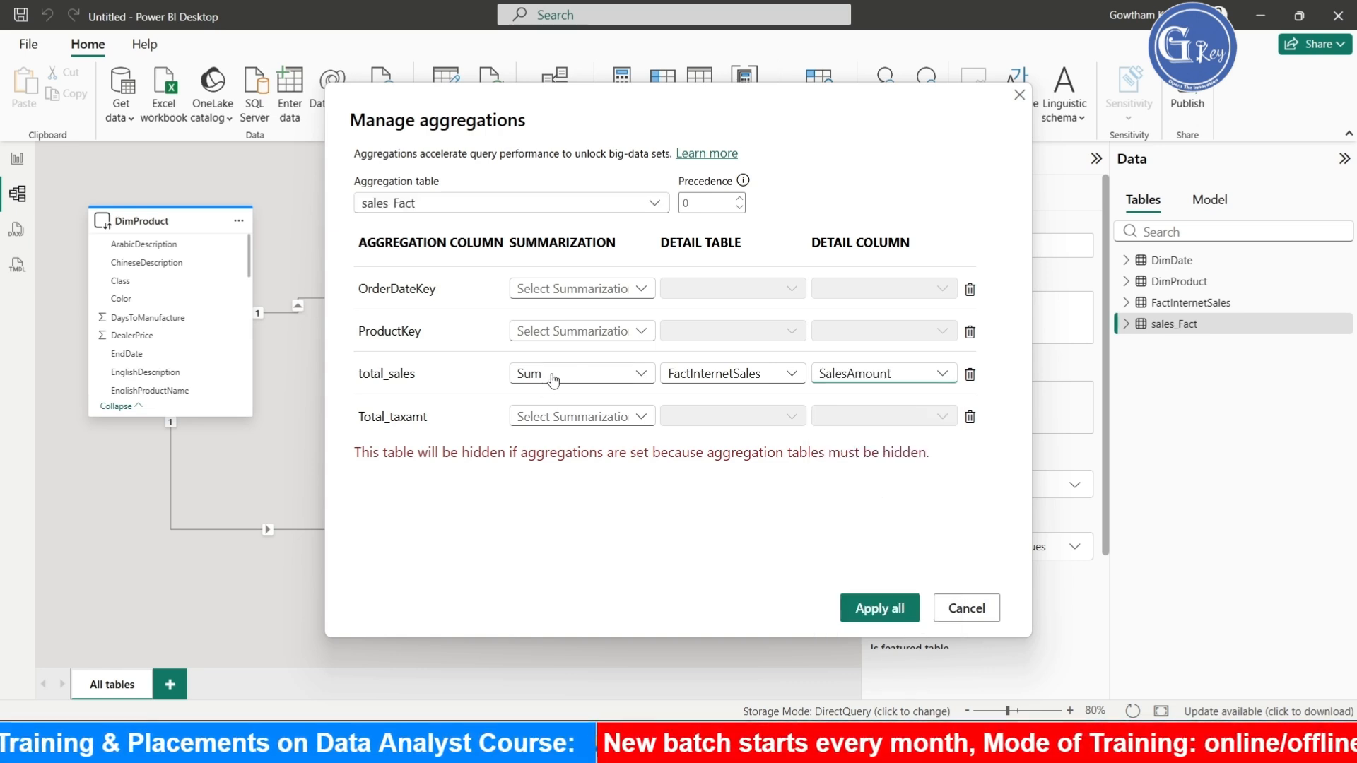
Map Total_taxamt to the Sum of TaxAmt from FactInternetSales in the aggregation settings
left_click(641, 416)
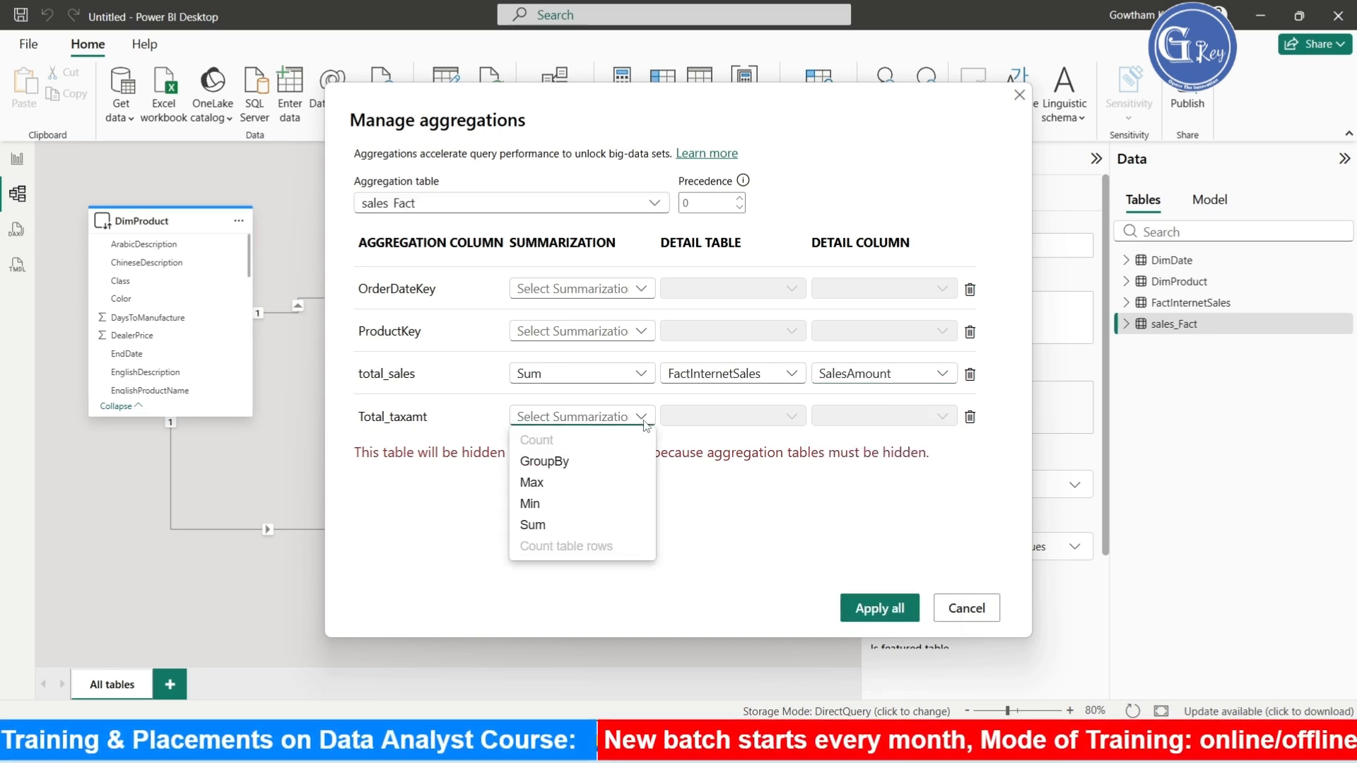
left_click(549, 526)
left_click(790, 418)
left_click(728, 483)
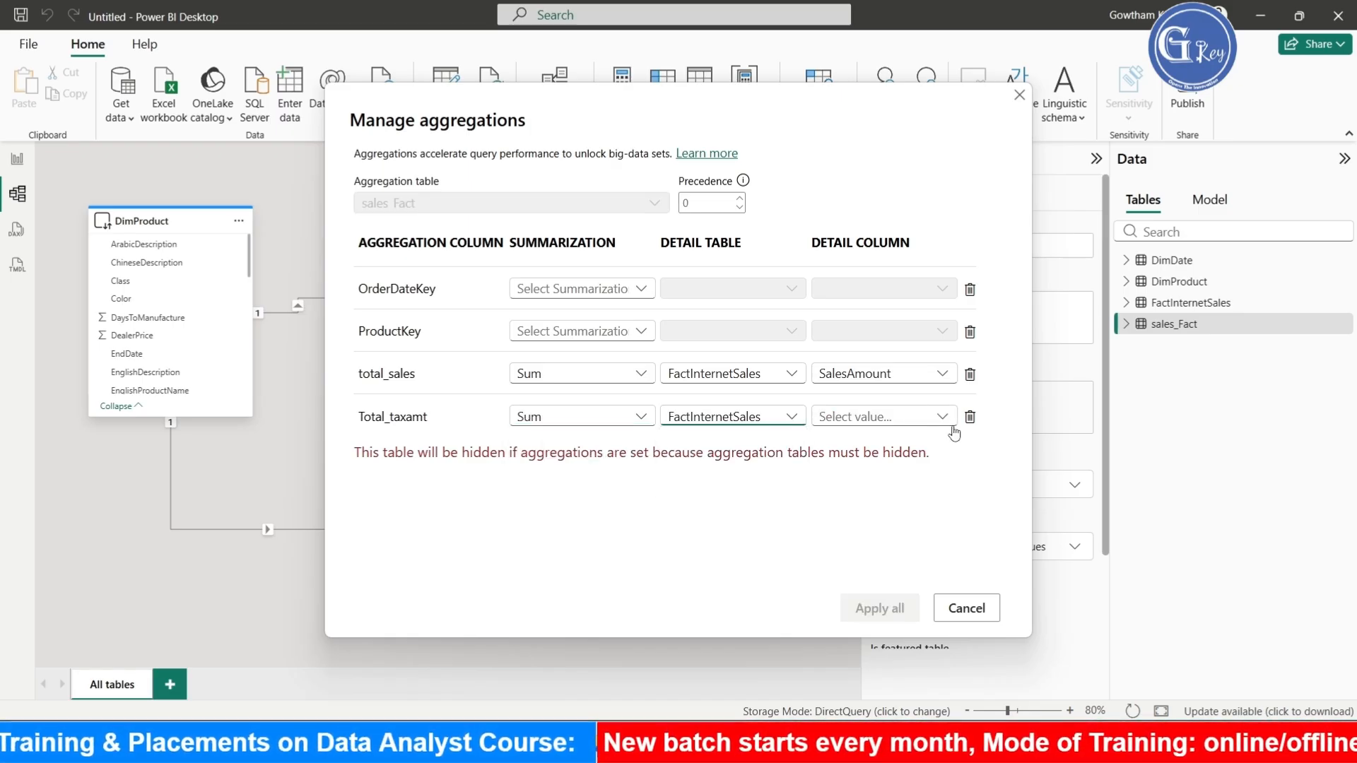
left_click(944, 420)
scroll(889, 393, "down", 3)
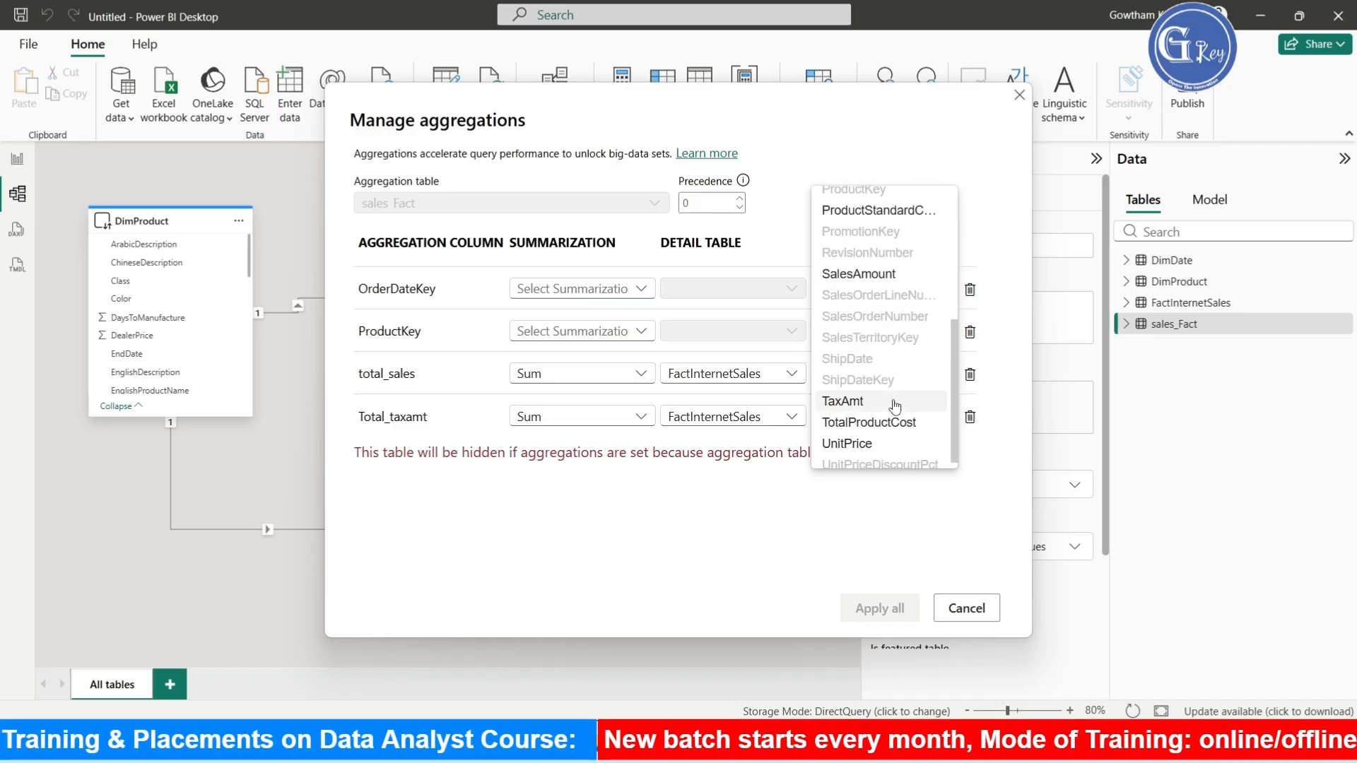
left_click(876, 402)
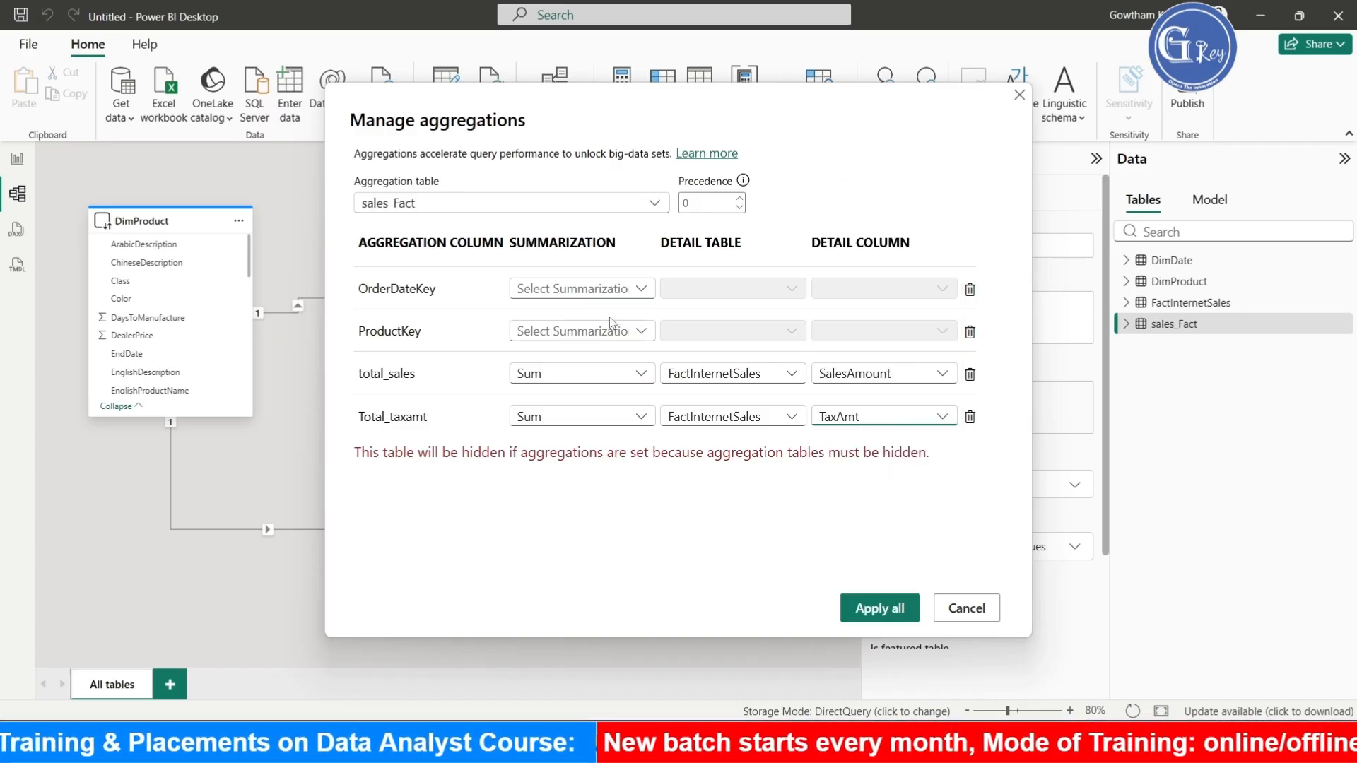
Map the OrderDateKey aggregation column as GroupBy on OrderDateKey from FactInternetSales
left_click(641, 289)
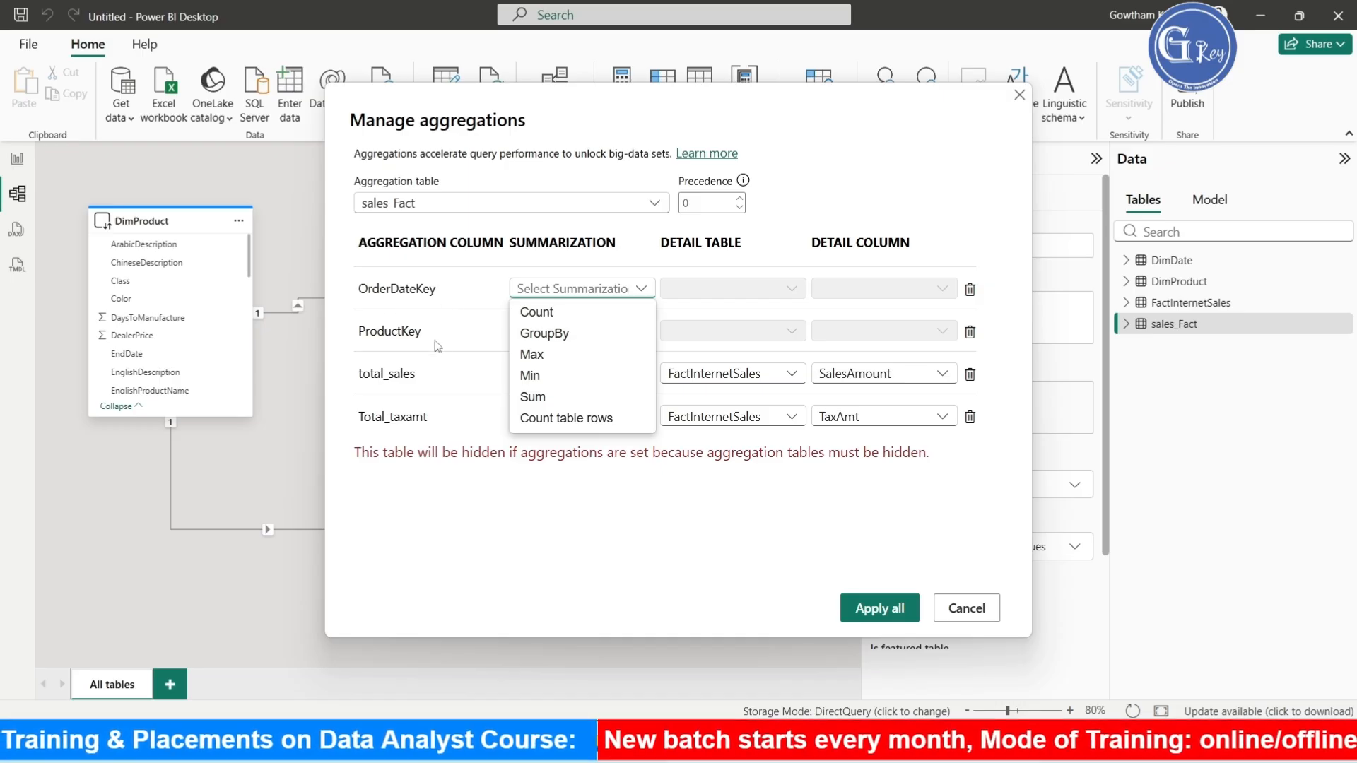
left_click(560, 334)
left_click(791, 290)
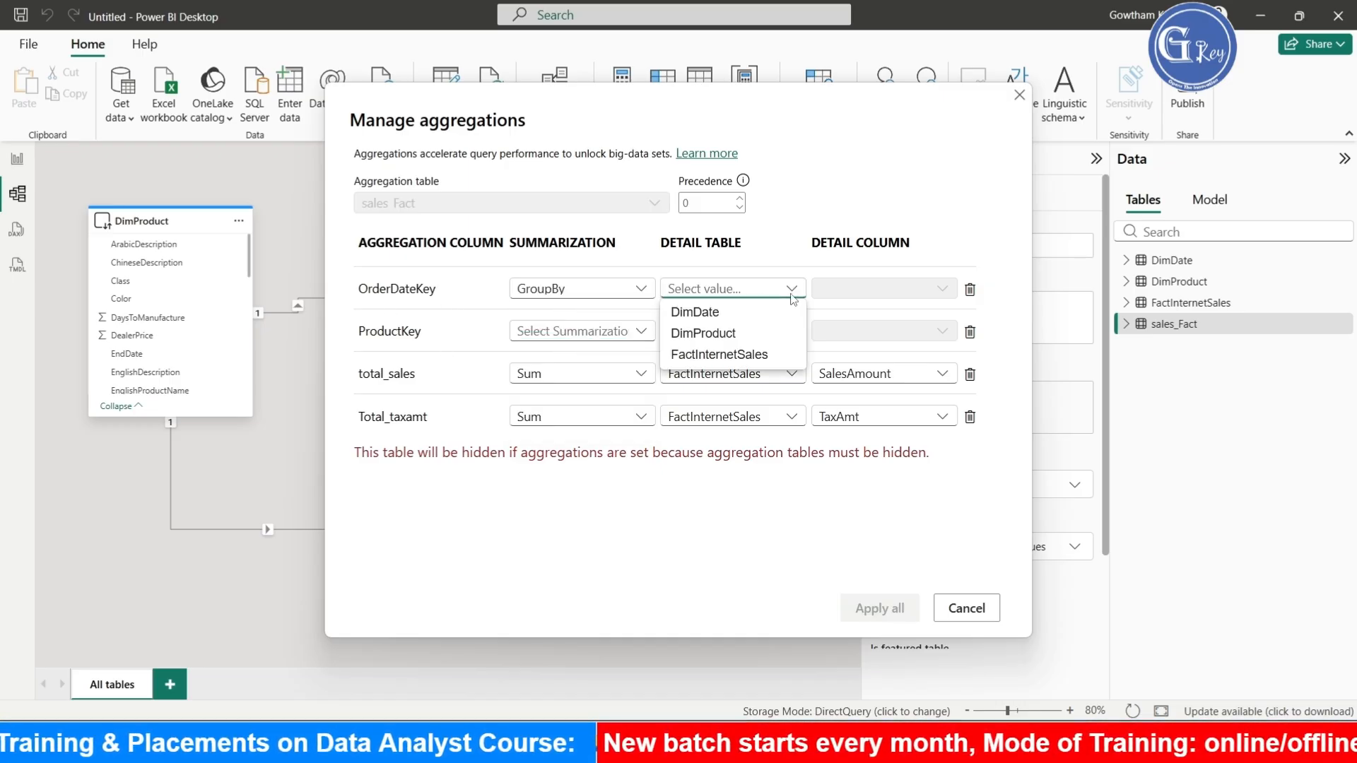
left_click(762, 360)
left_click(943, 290)
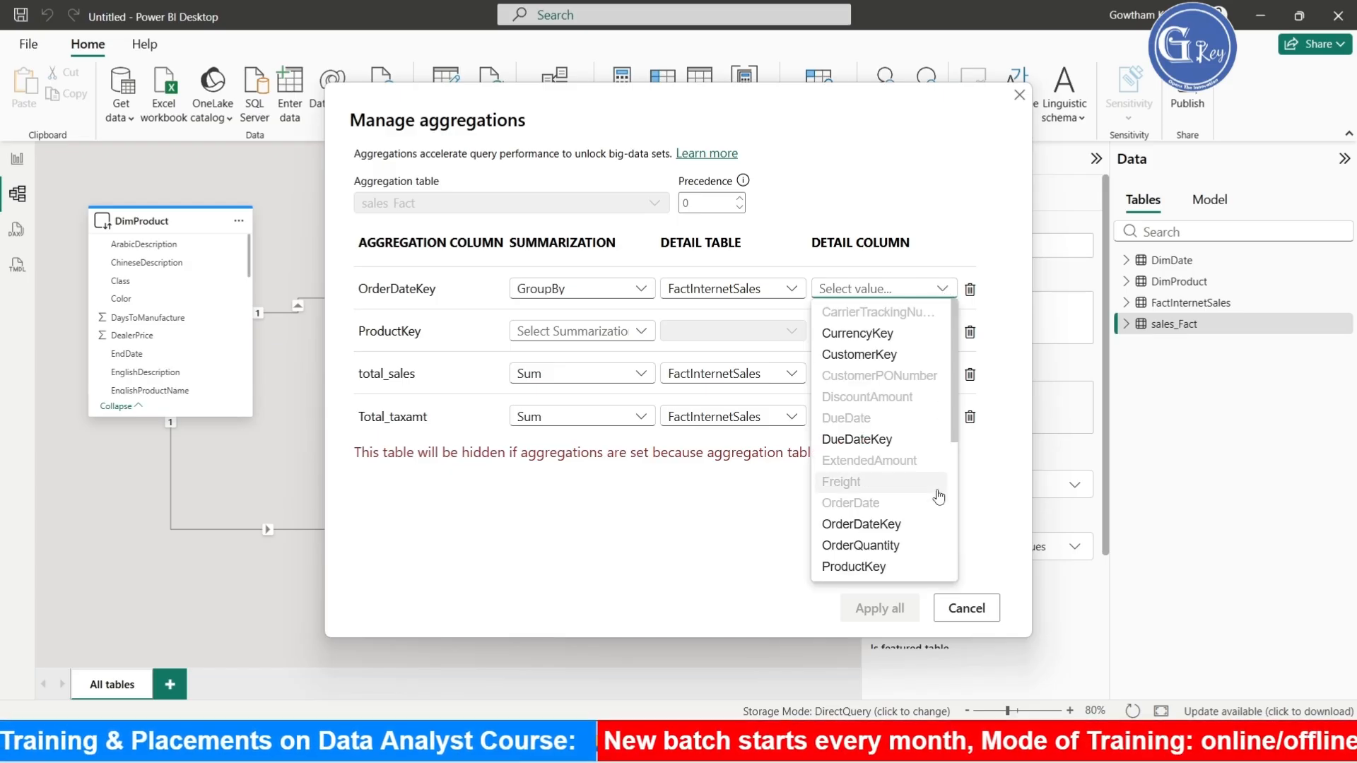
left_click(897, 526)
Map the ProductKey aggregation column as GroupBy on ProductKey from FactInternetSales and apply all aggregations
left_click(641, 332)
left_click(594, 381)
left_click(781, 332)
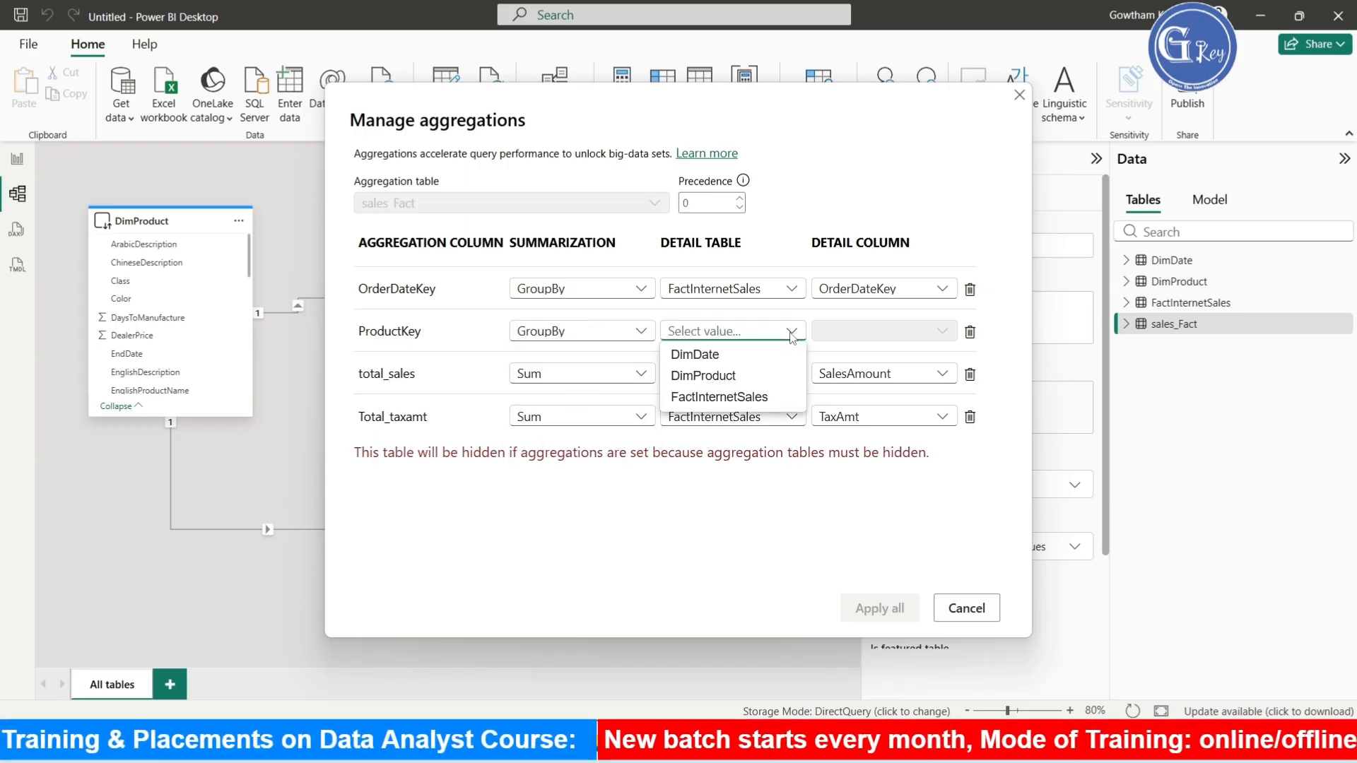
left_click(742, 397)
left_click(942, 333)
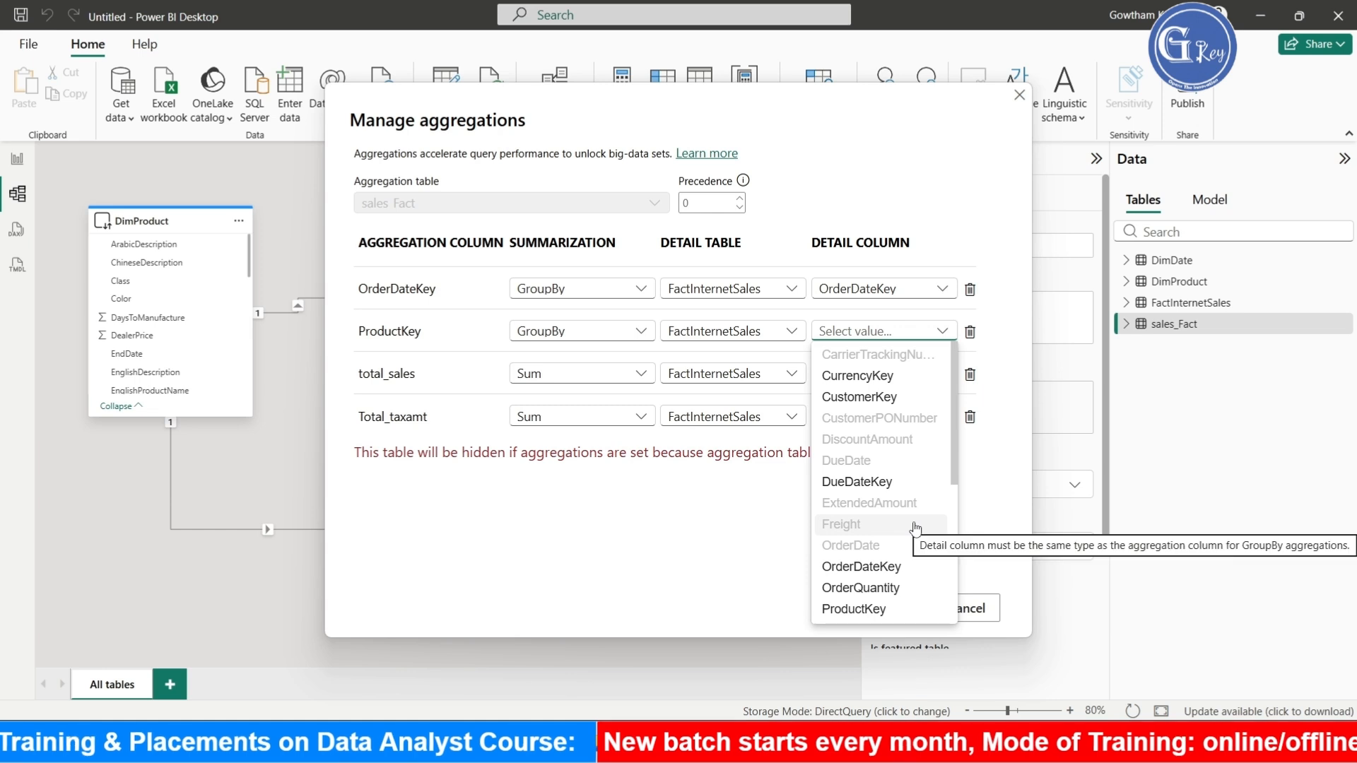
left_click(854, 608)
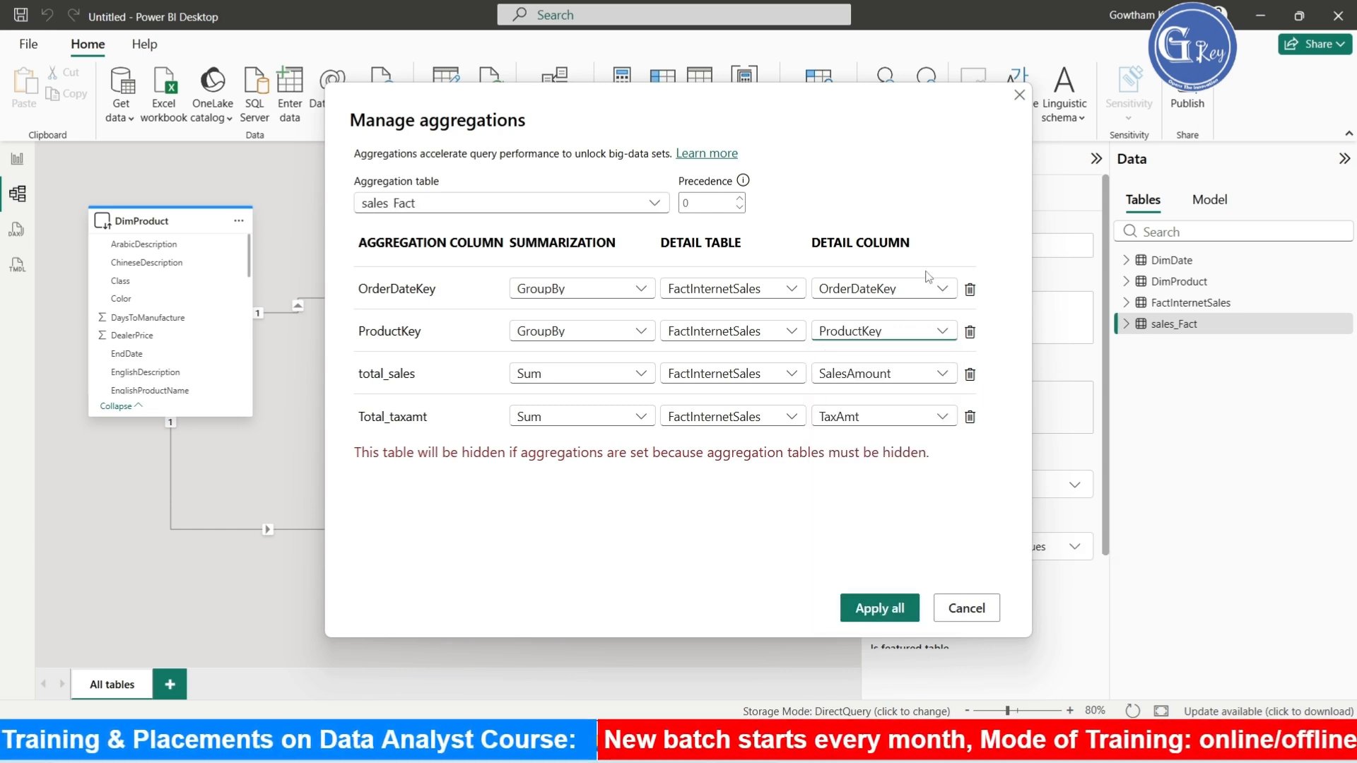
left_click(902, 610)
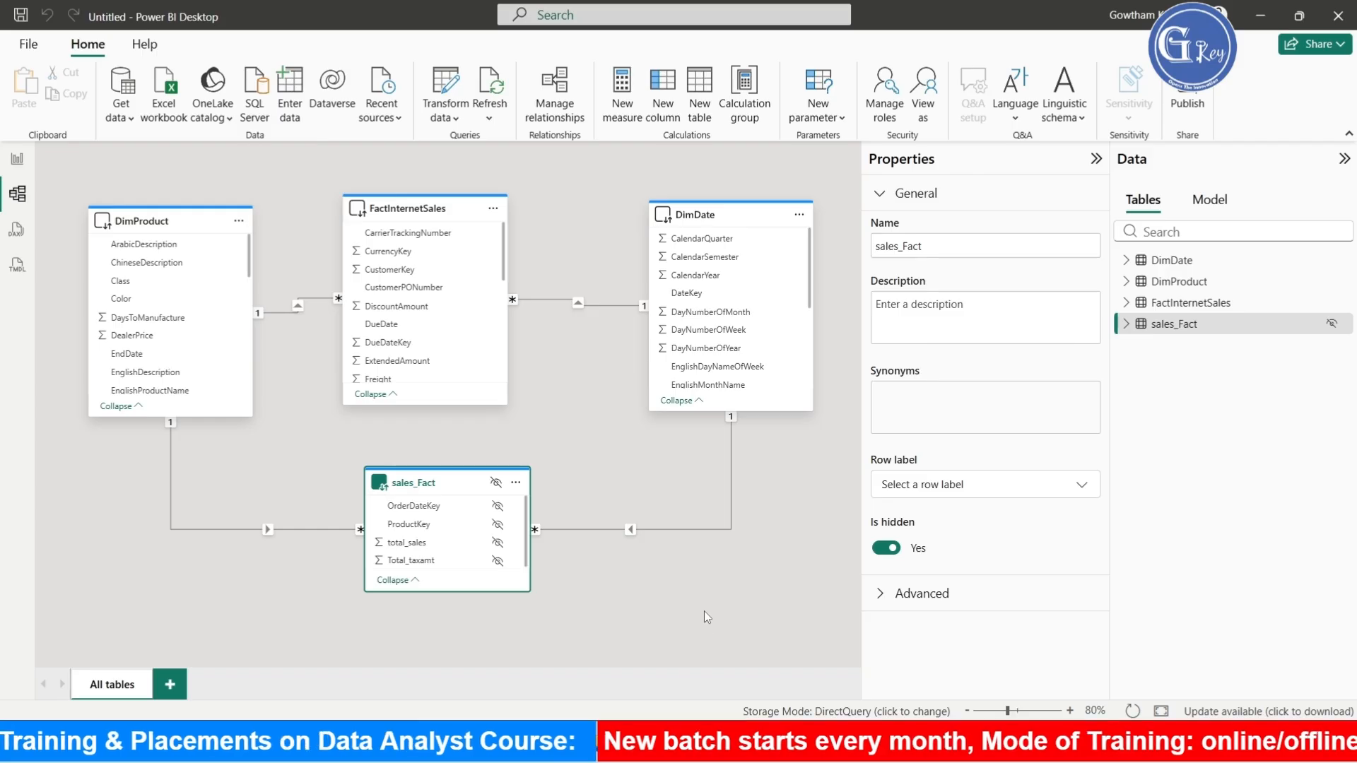
Set the storage mode of sales_Fact to Import, with the affected tables DimProduct and DimDate set to Dual
left_click(878, 597)
scroll(1098, 547, "down", 1)
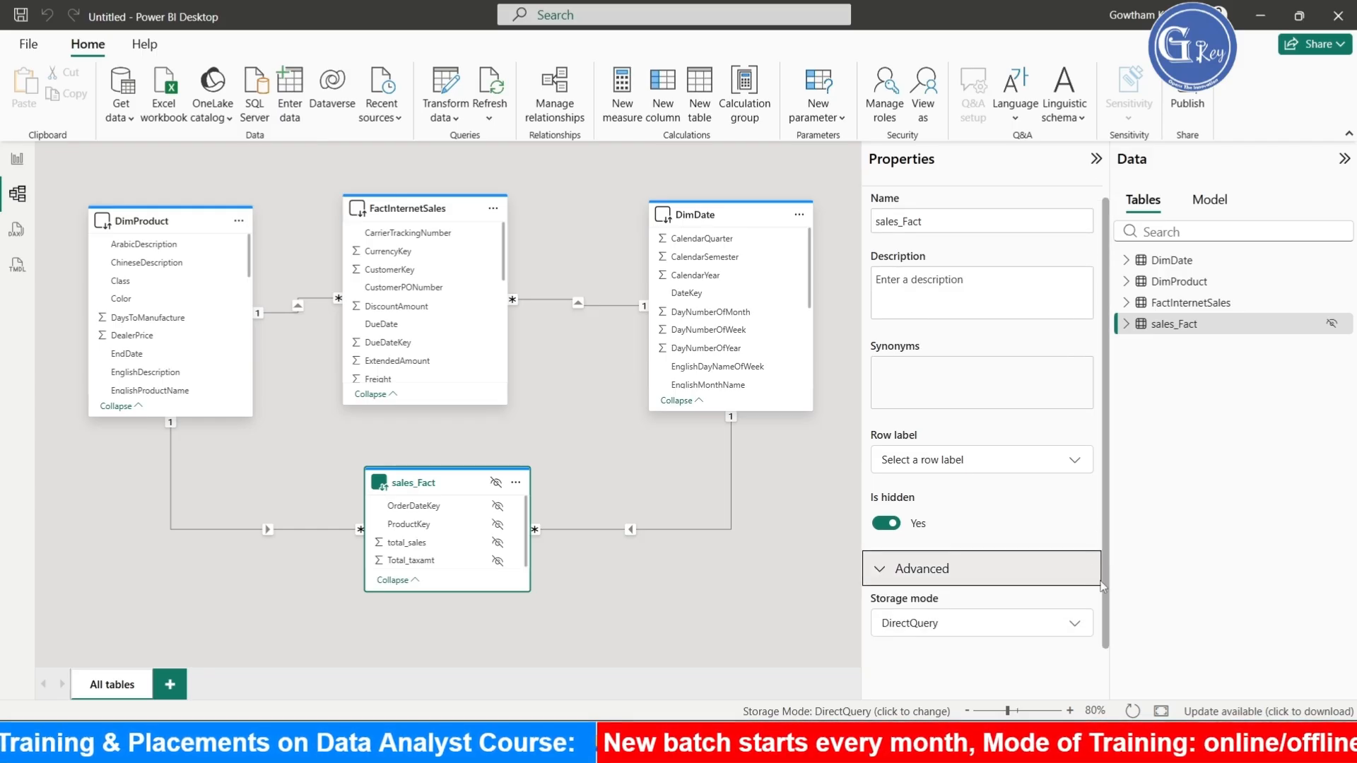
left_click(1075, 625)
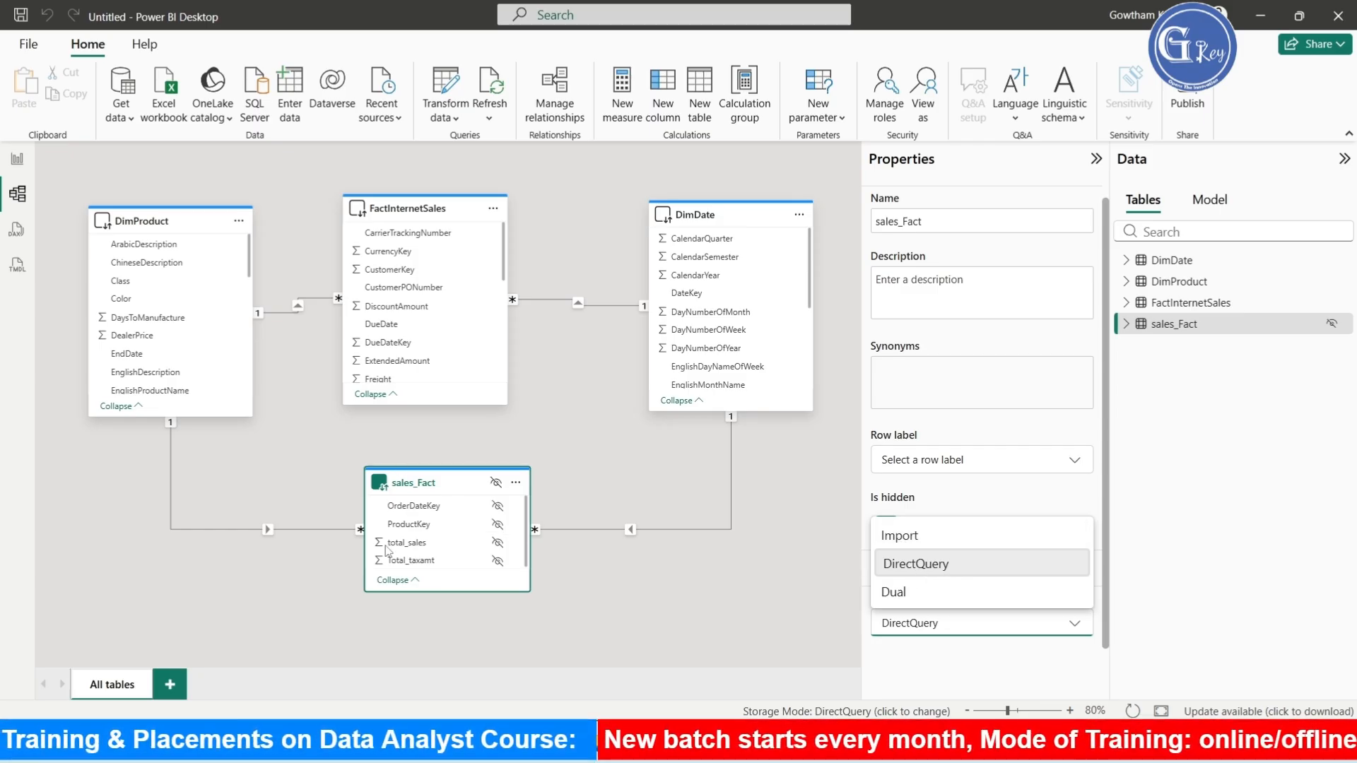
left_click(900, 537)
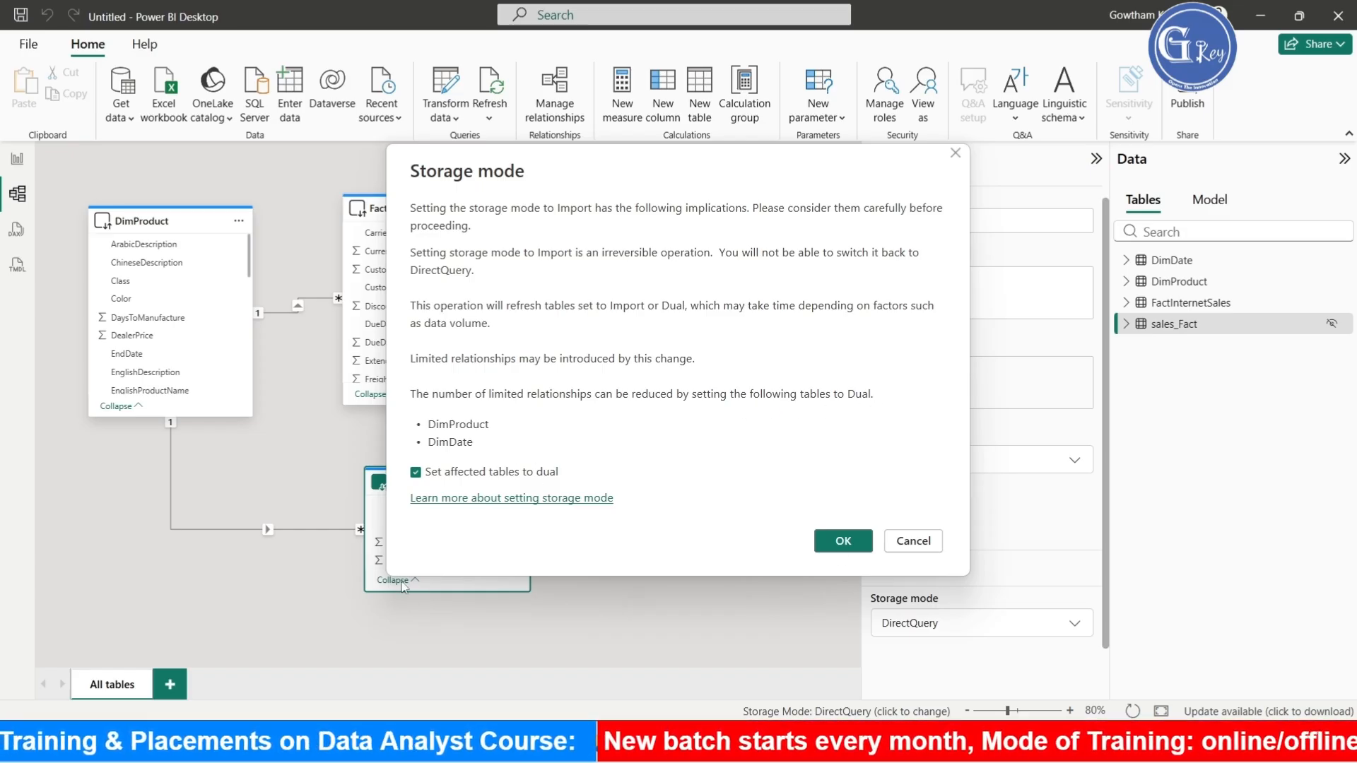
left_click(843, 542)
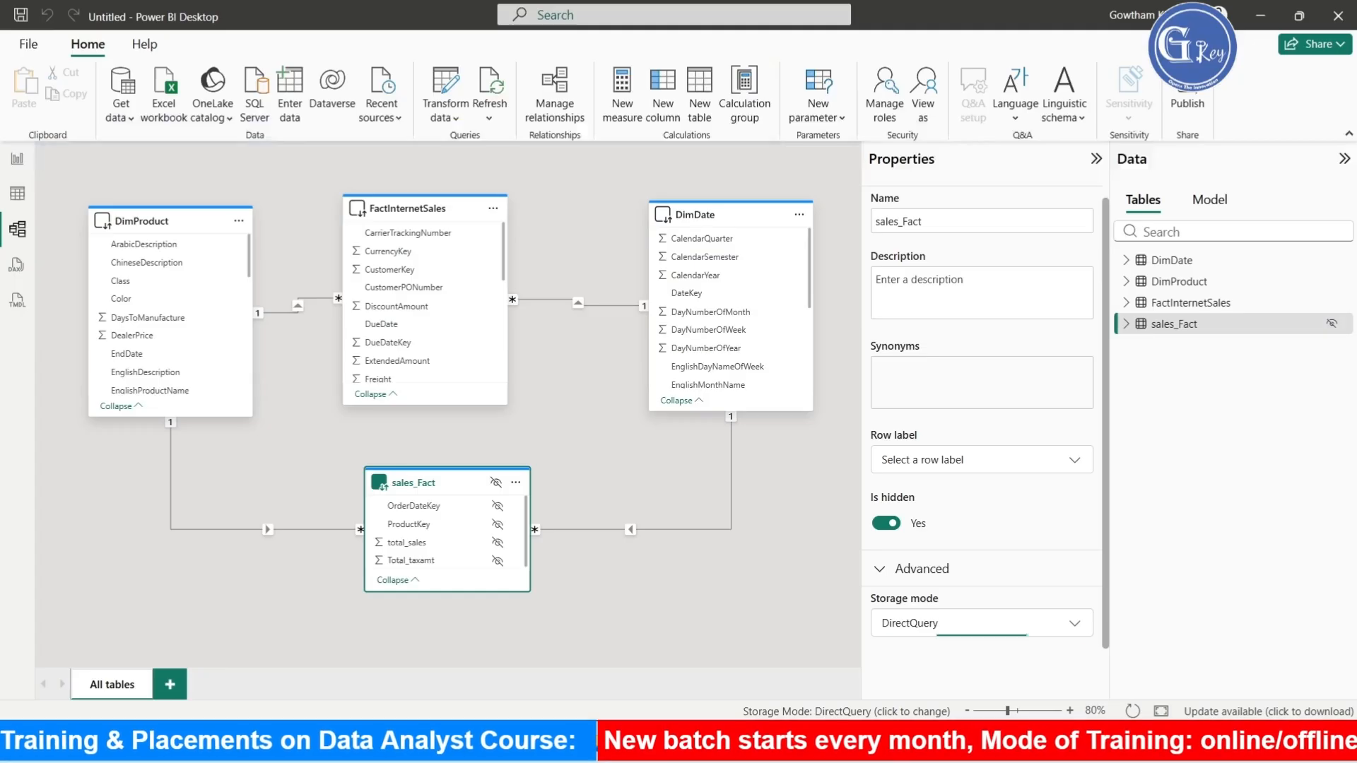
left_click(690, 608)
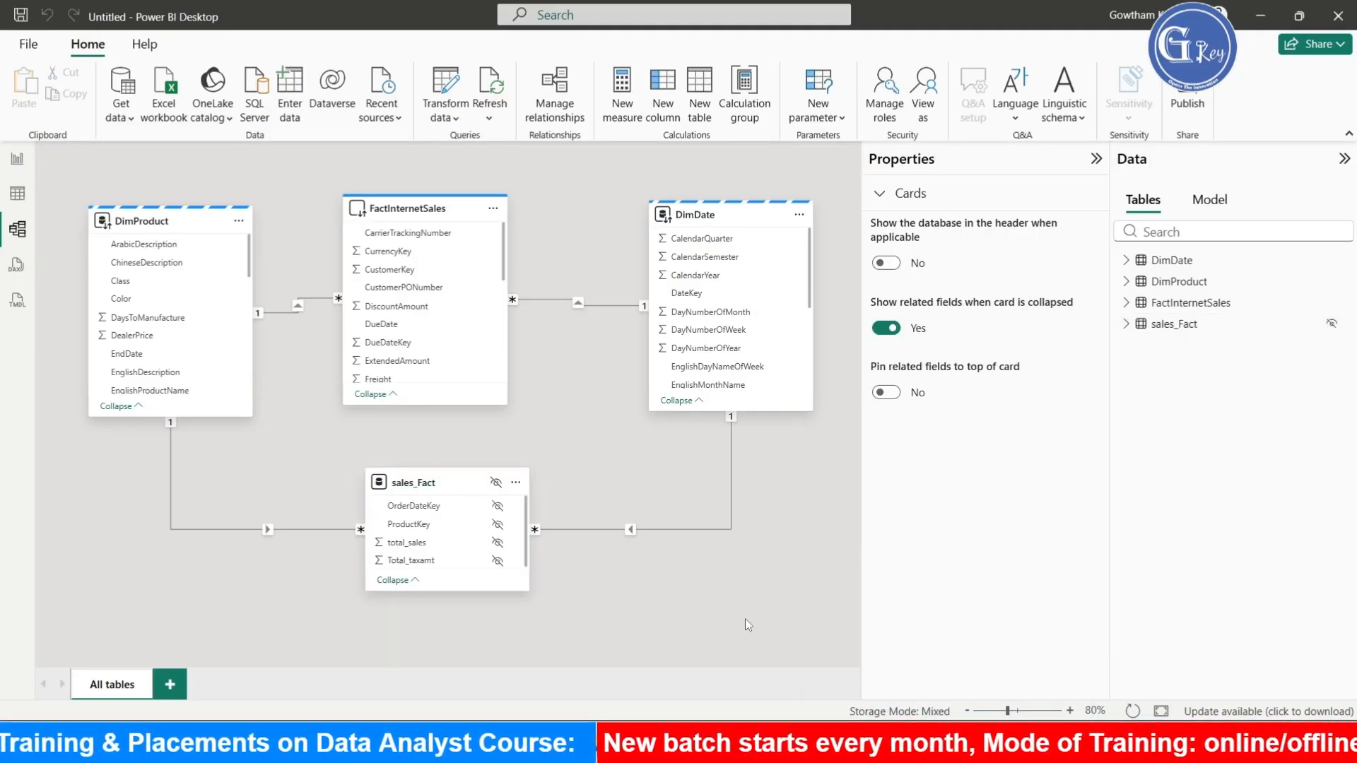
Check the storage modes of sales_Fact, DimDate, DimProduct and FactInternetSales in their advanced properties after the switch to Import
left_click(447, 484)
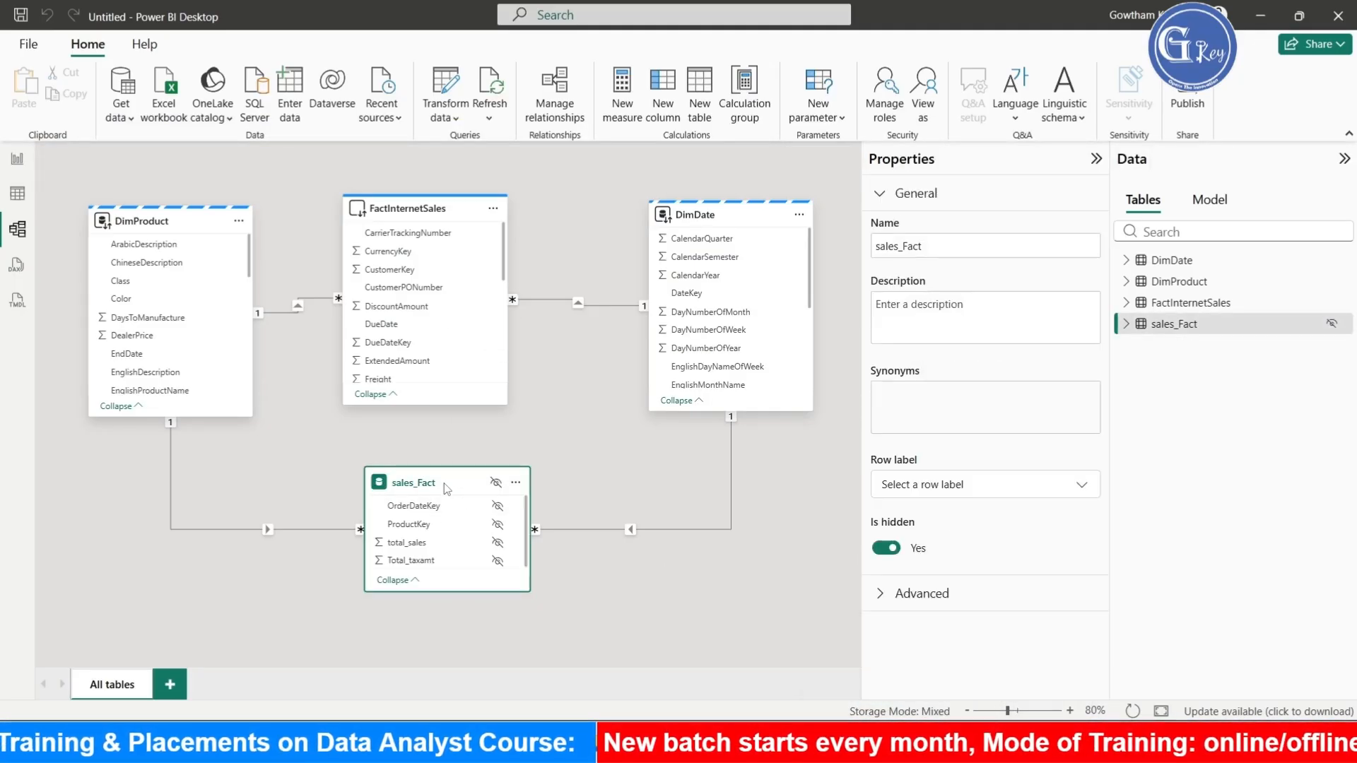
left_click(894, 601)
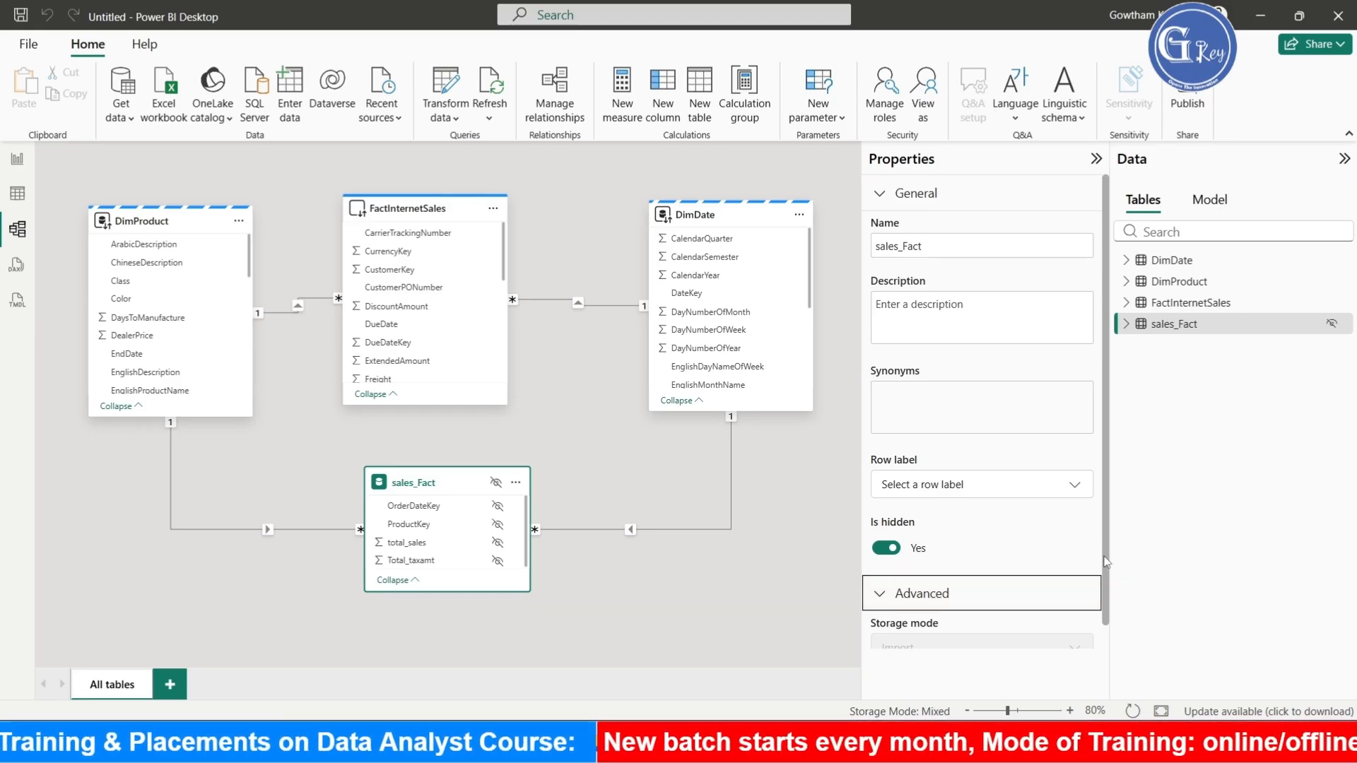
scroll(1107, 561, "down", 1)
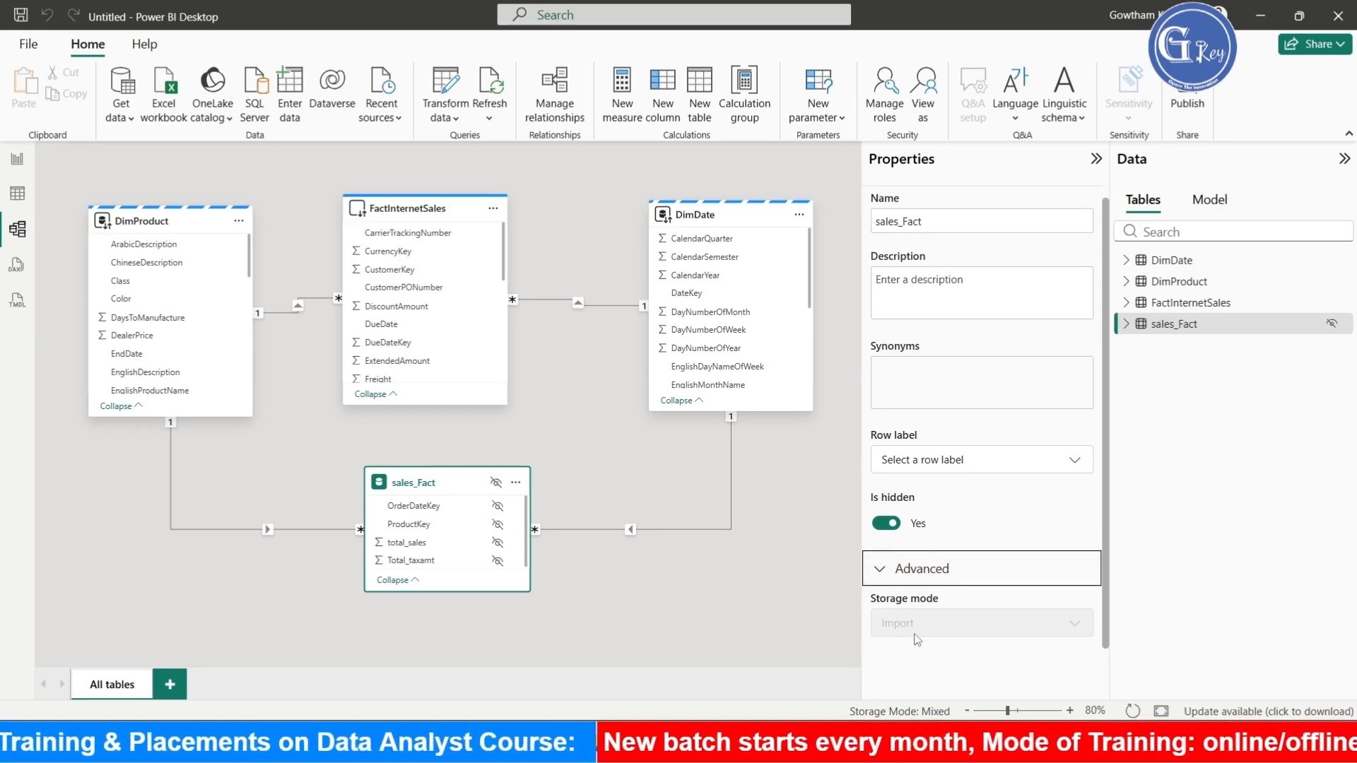
left_click(747, 221)
scroll(1030, 610, "down", 3)
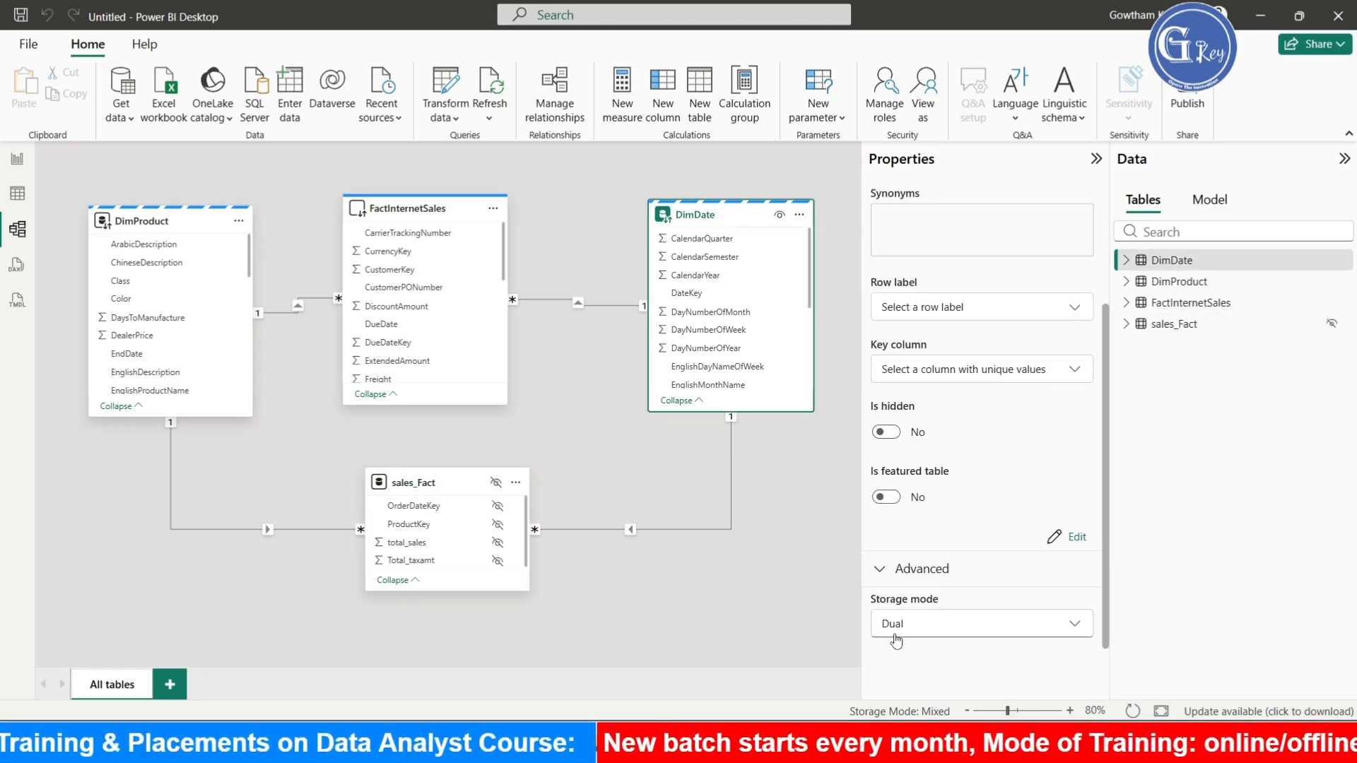
left_click(201, 228)
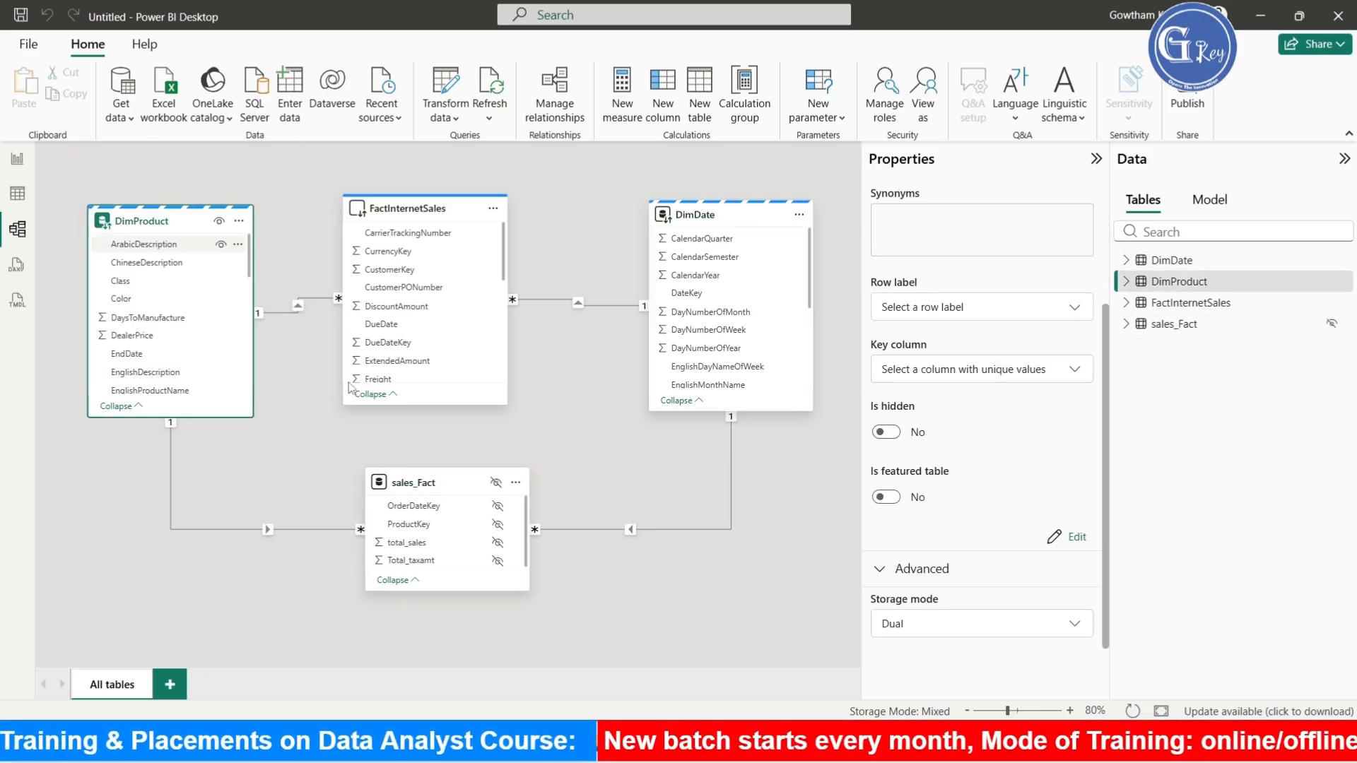
left_click(431, 209)
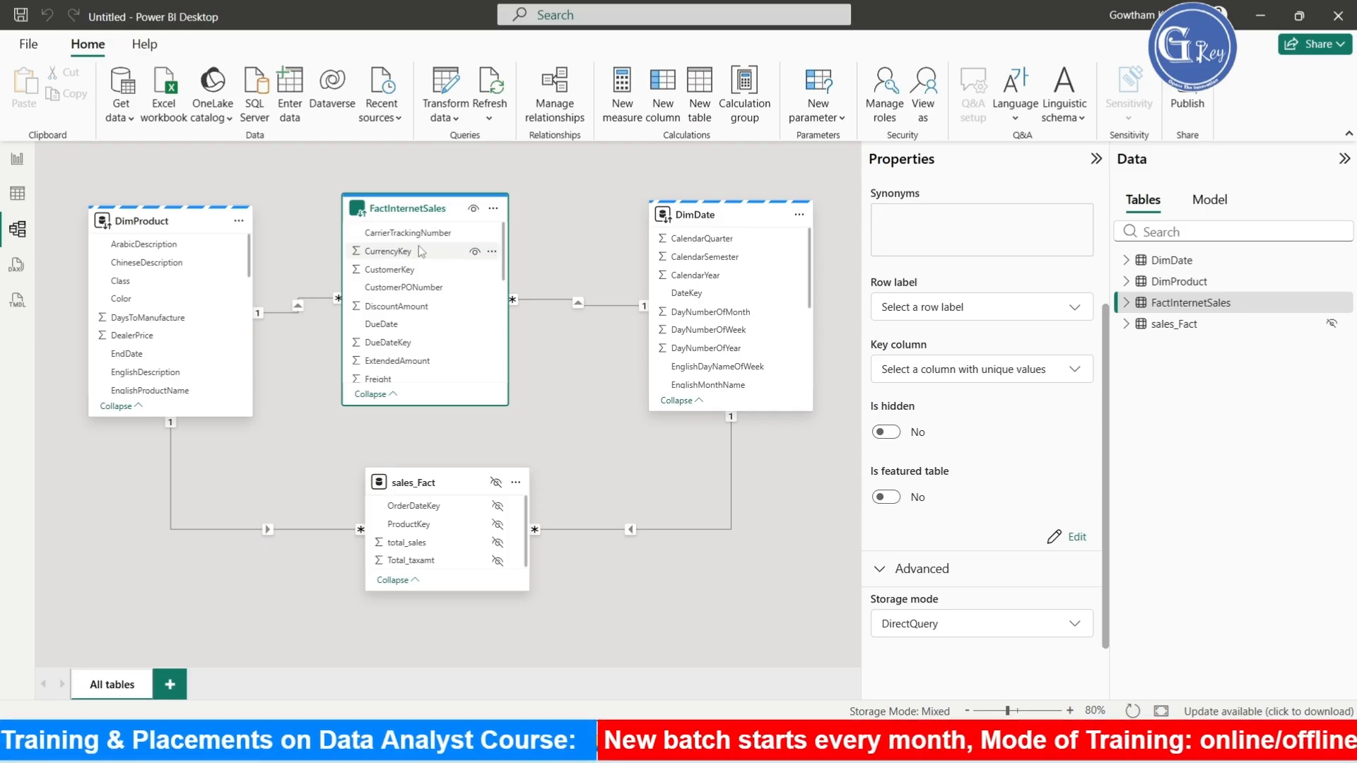
left_click(470, 488)
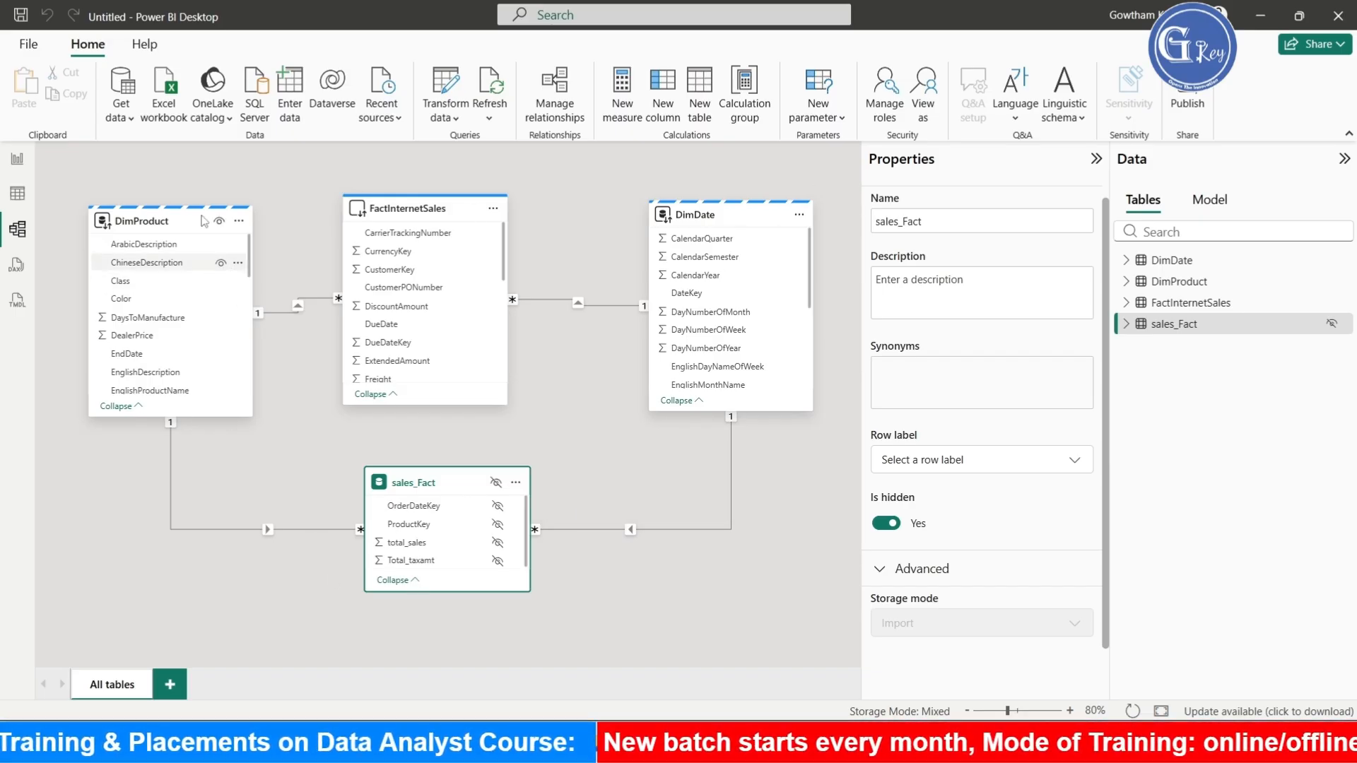
mouse_move(719, 216)
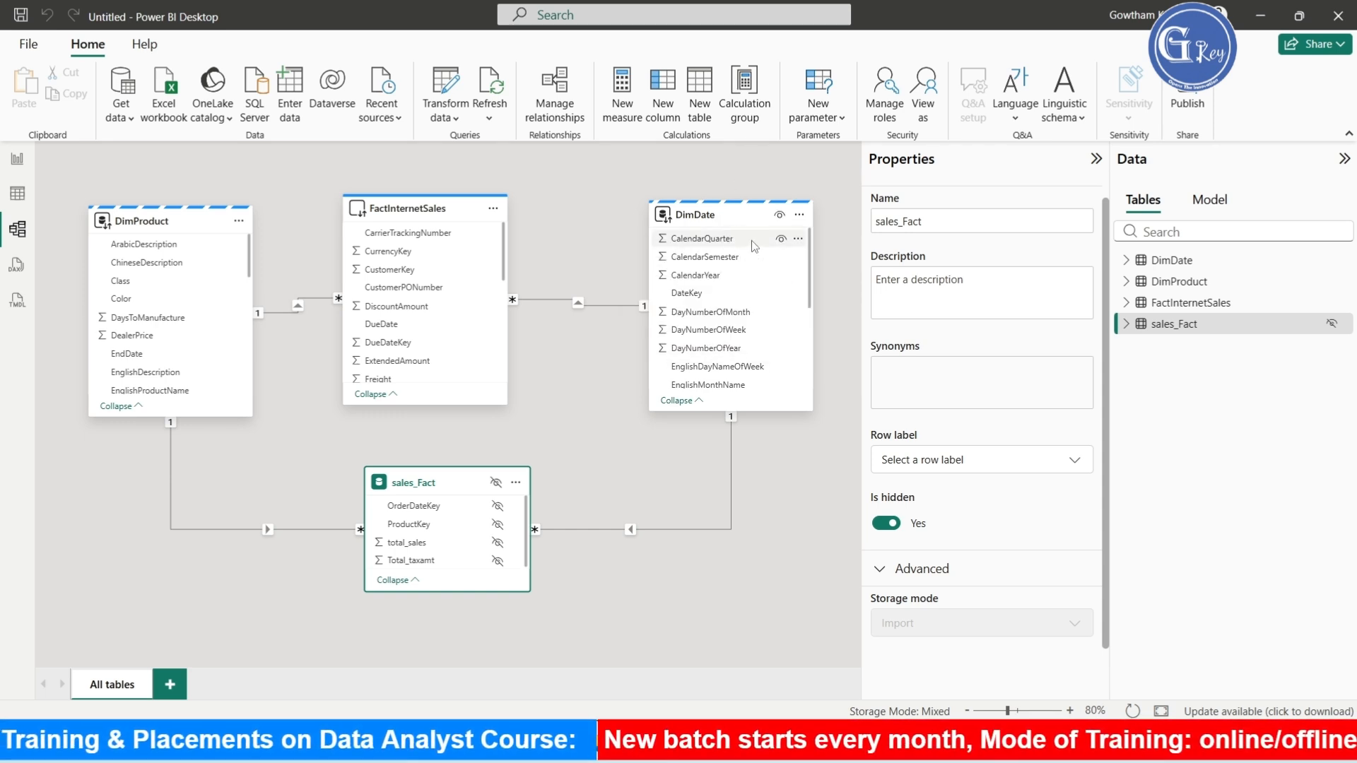
mouse_move(440, 484)
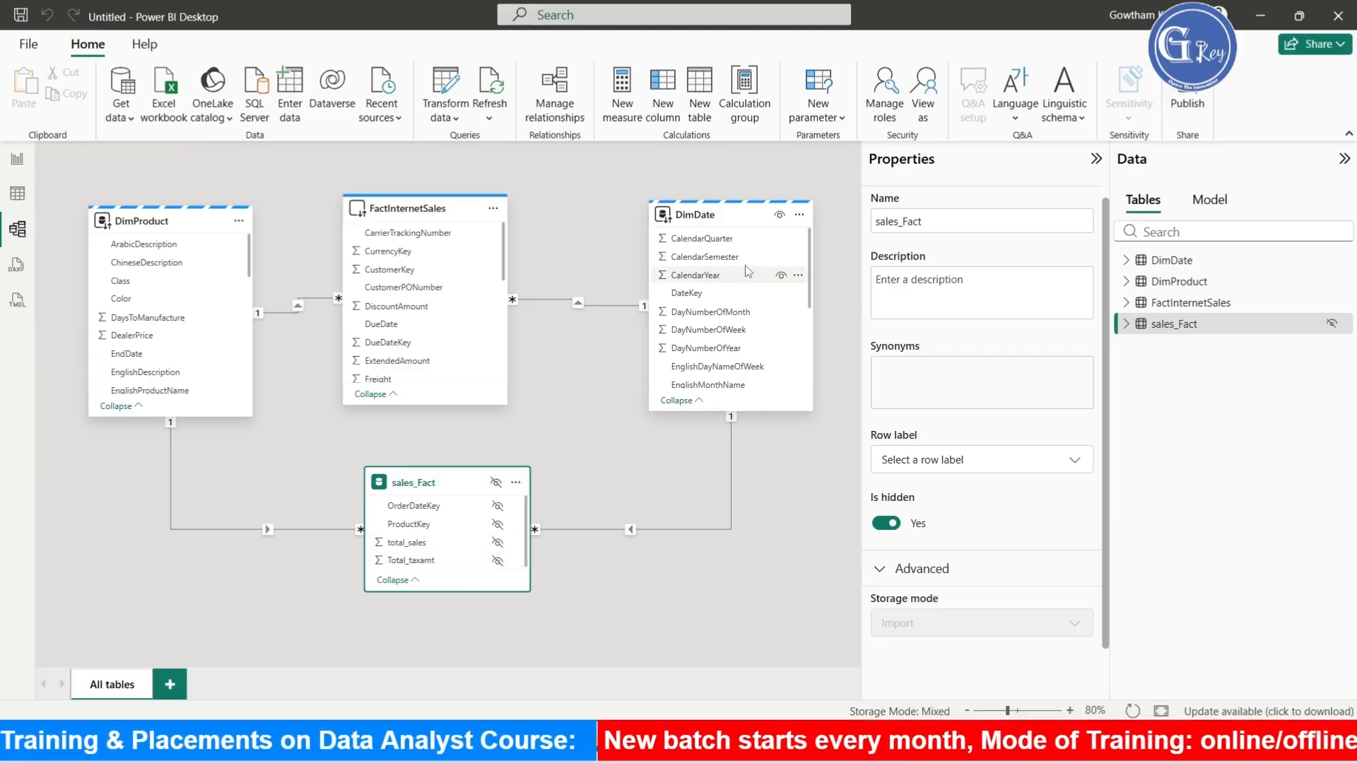
left_click(719, 202)
left_click(155, 220)
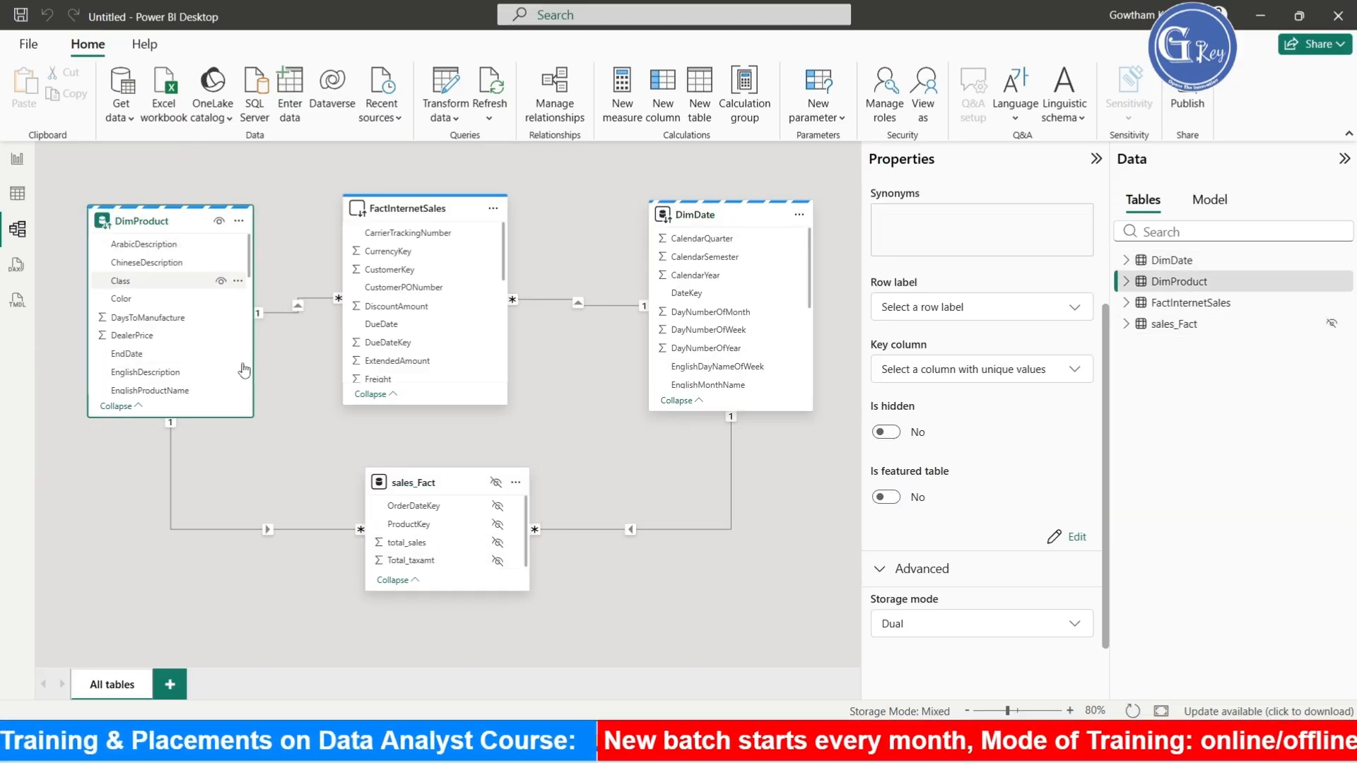
left_click(408, 203)
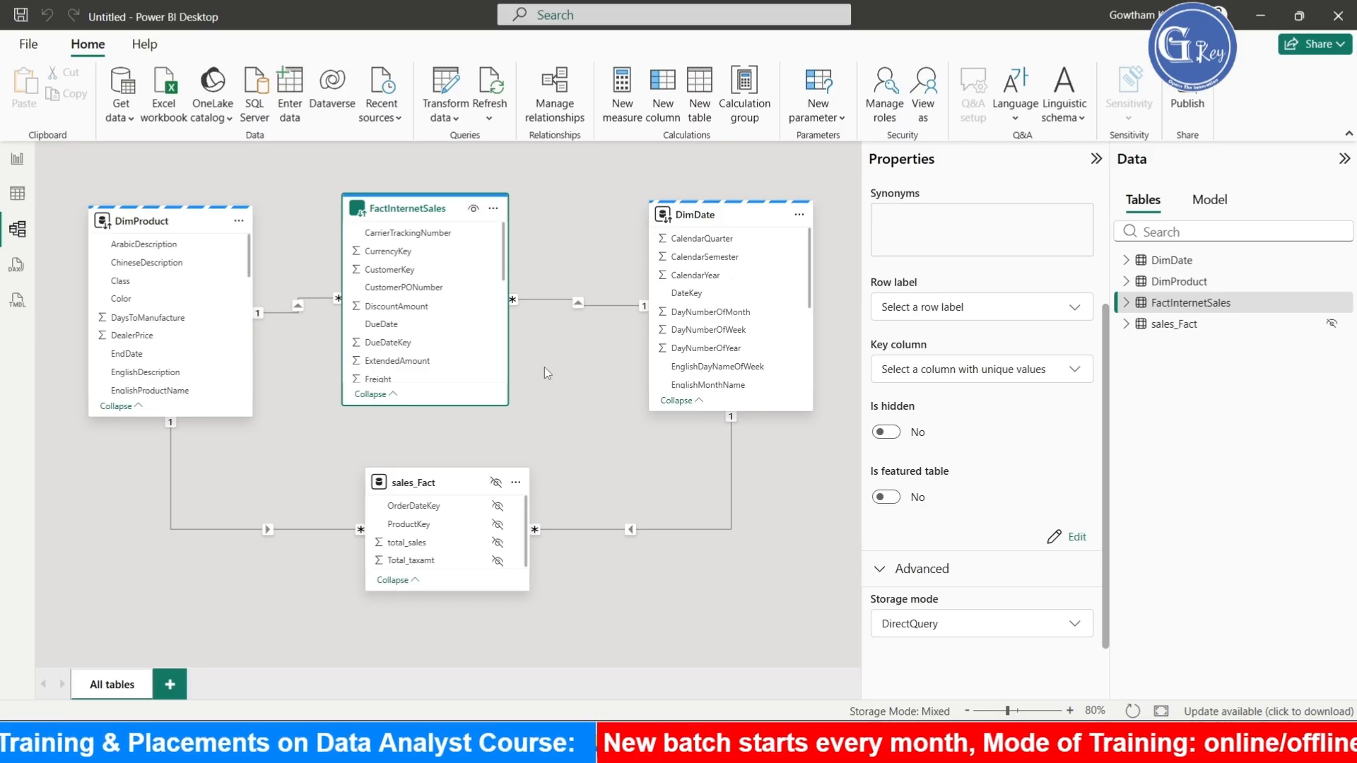
mouse_move(451, 217)
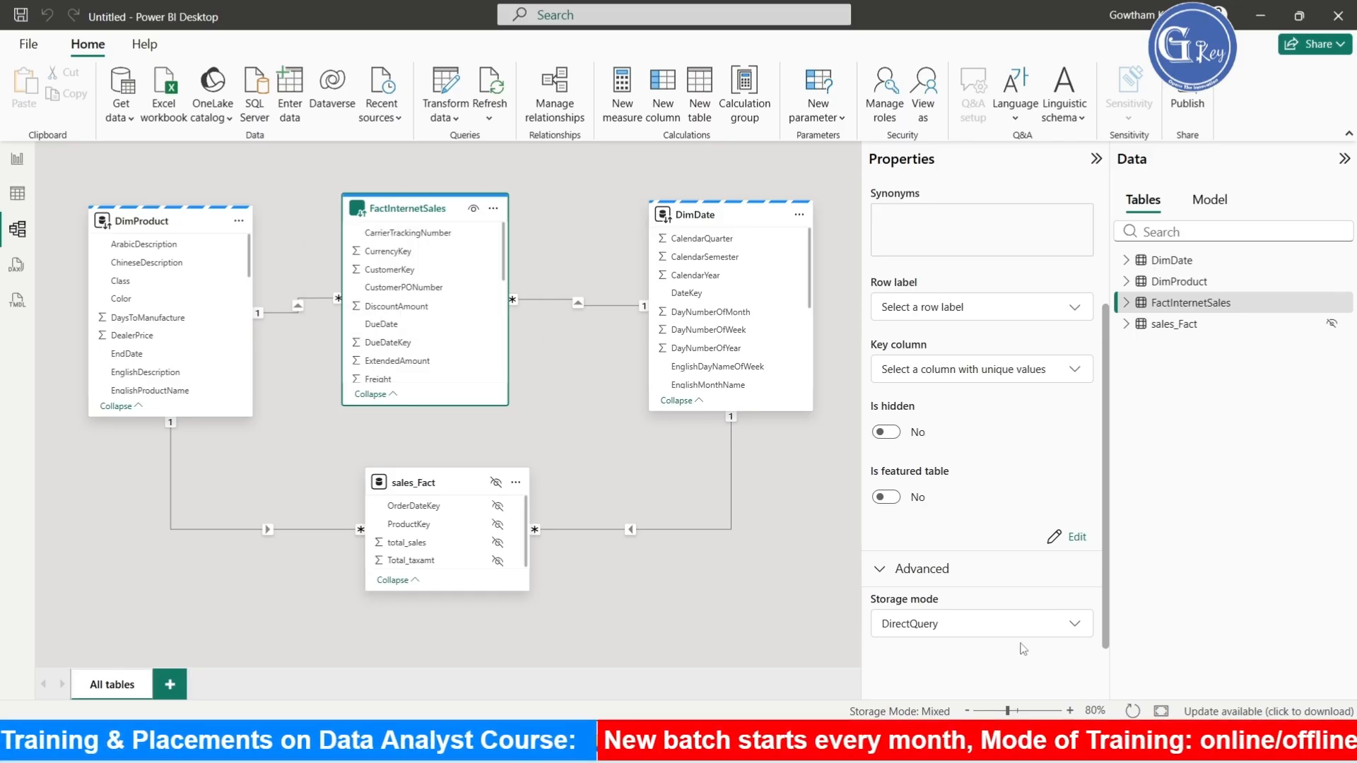
mouse_move(421, 488)
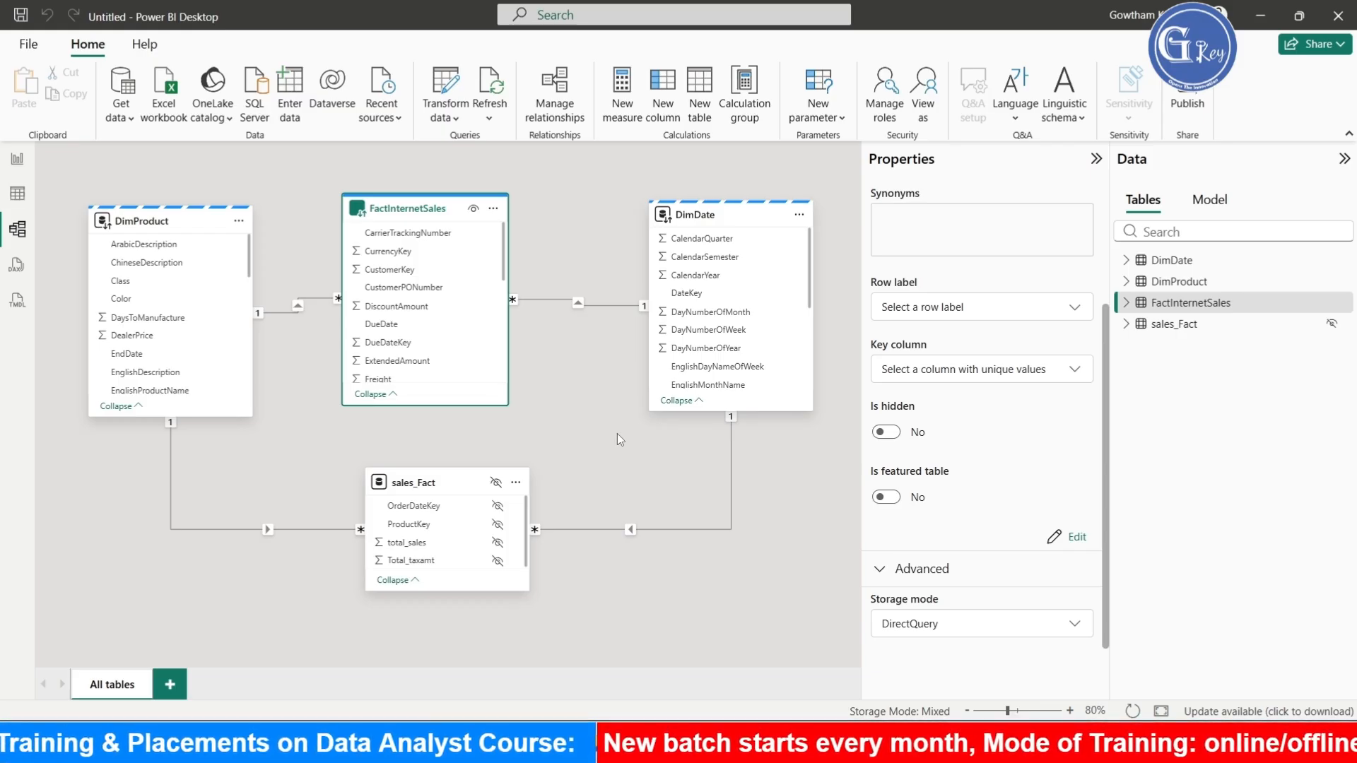
Add an empty table visual to Page 1 of the report
left_click(17, 159)
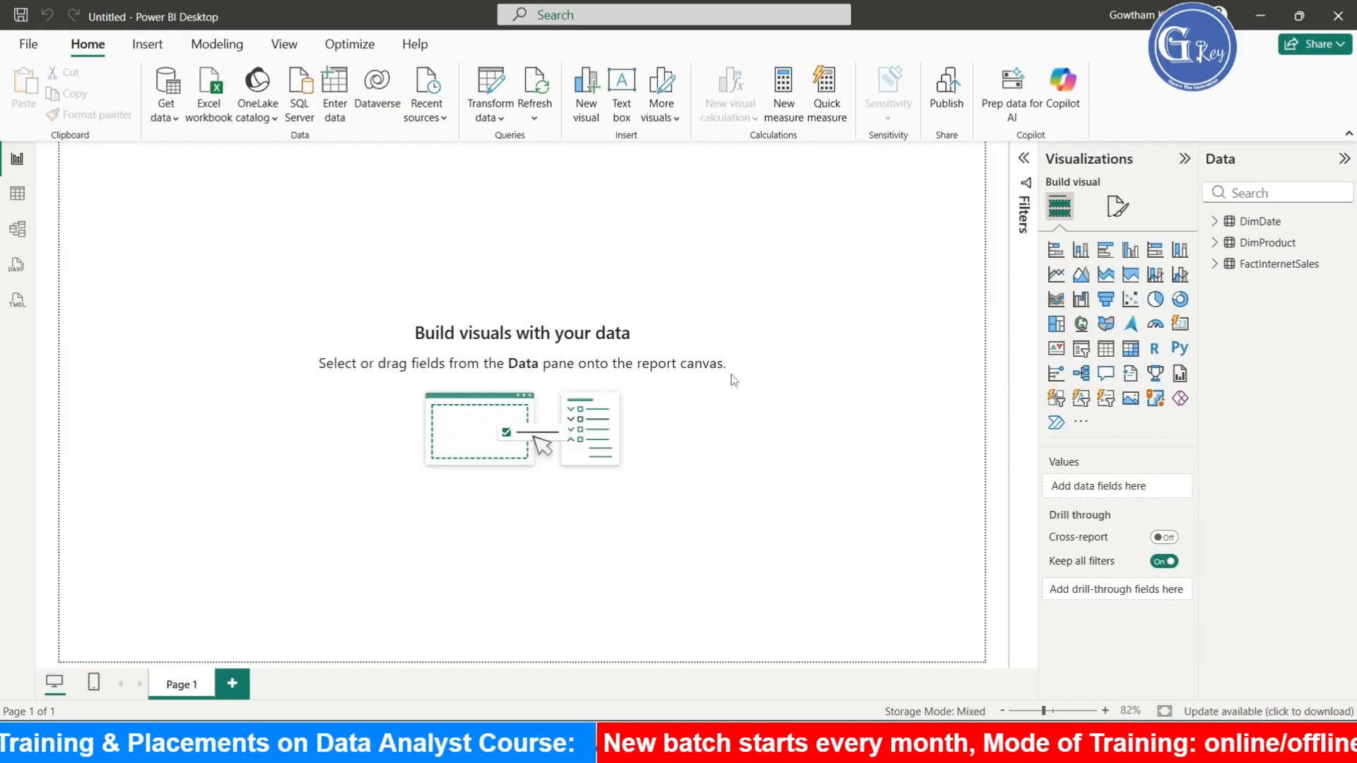
left_click(1106, 349)
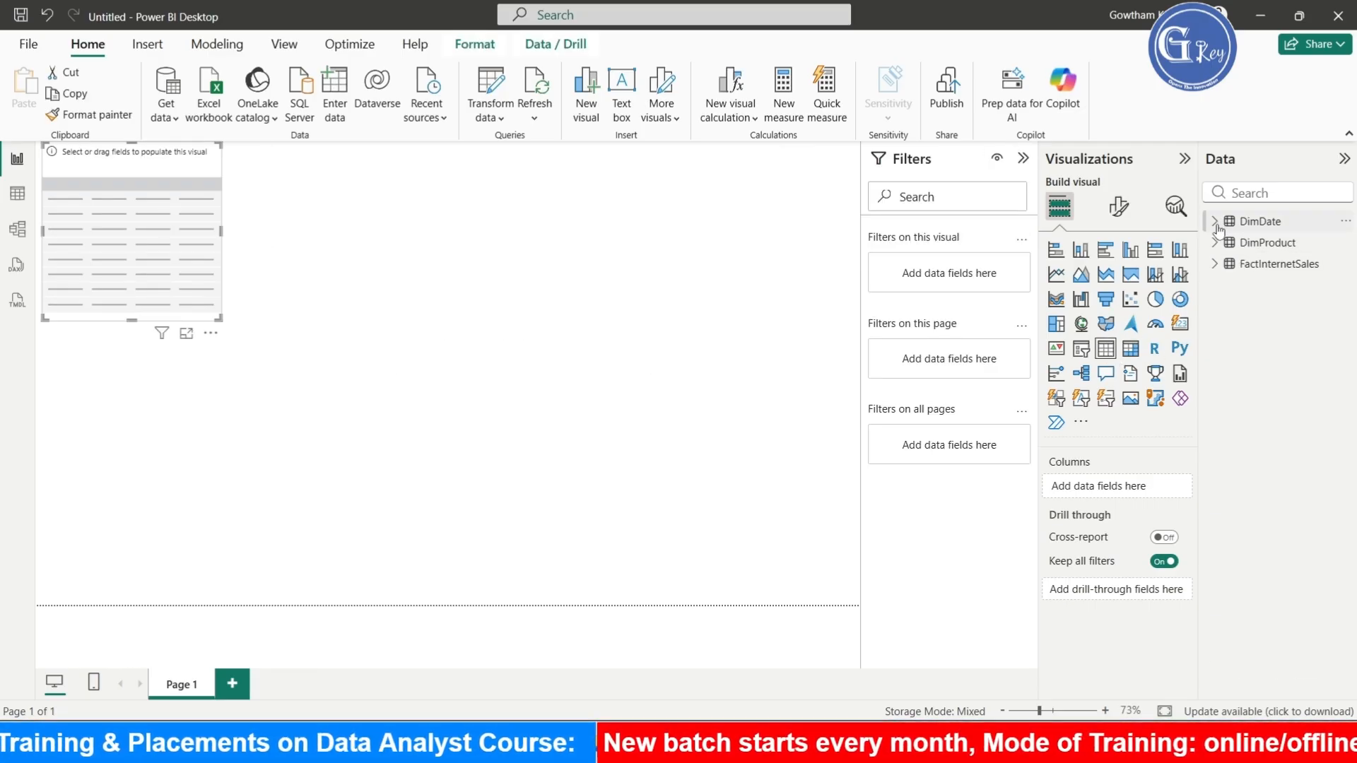
left_click(1217, 224)
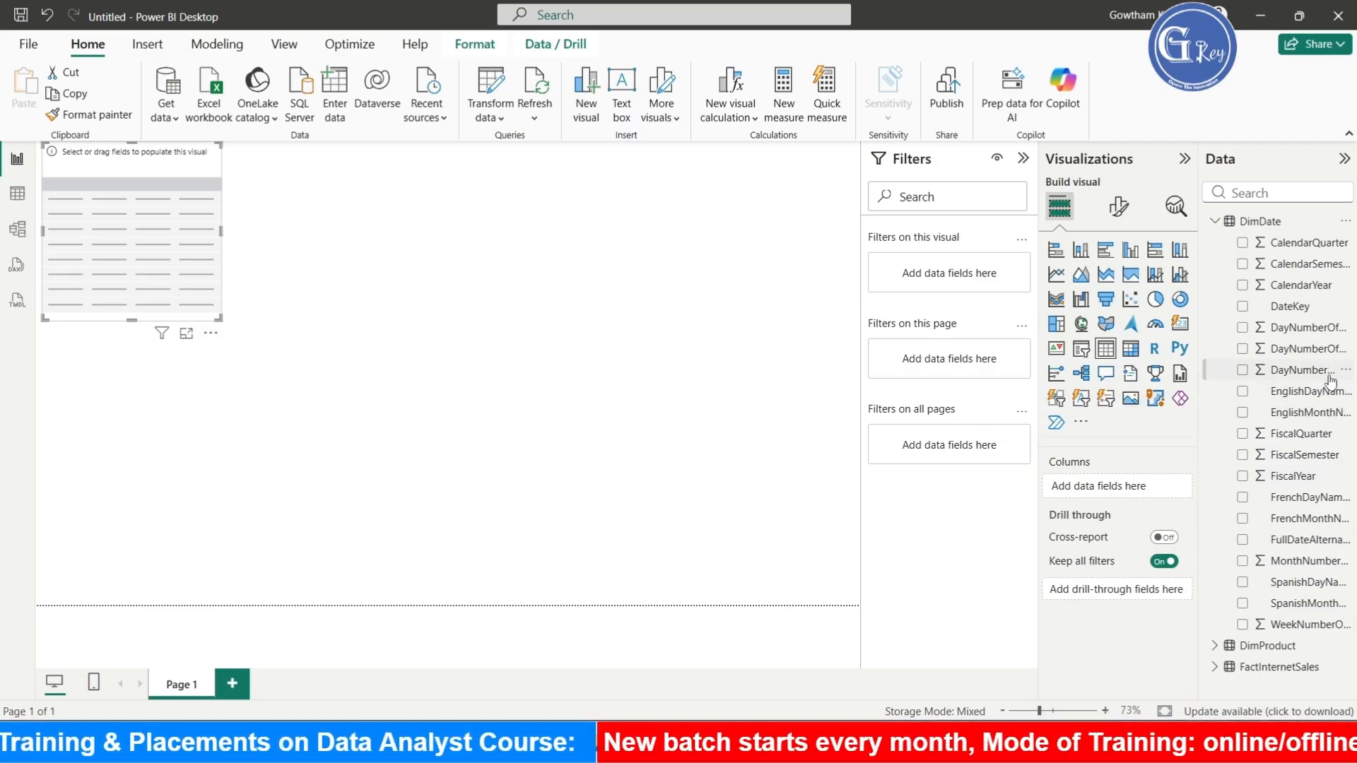
left_click(1243, 285)
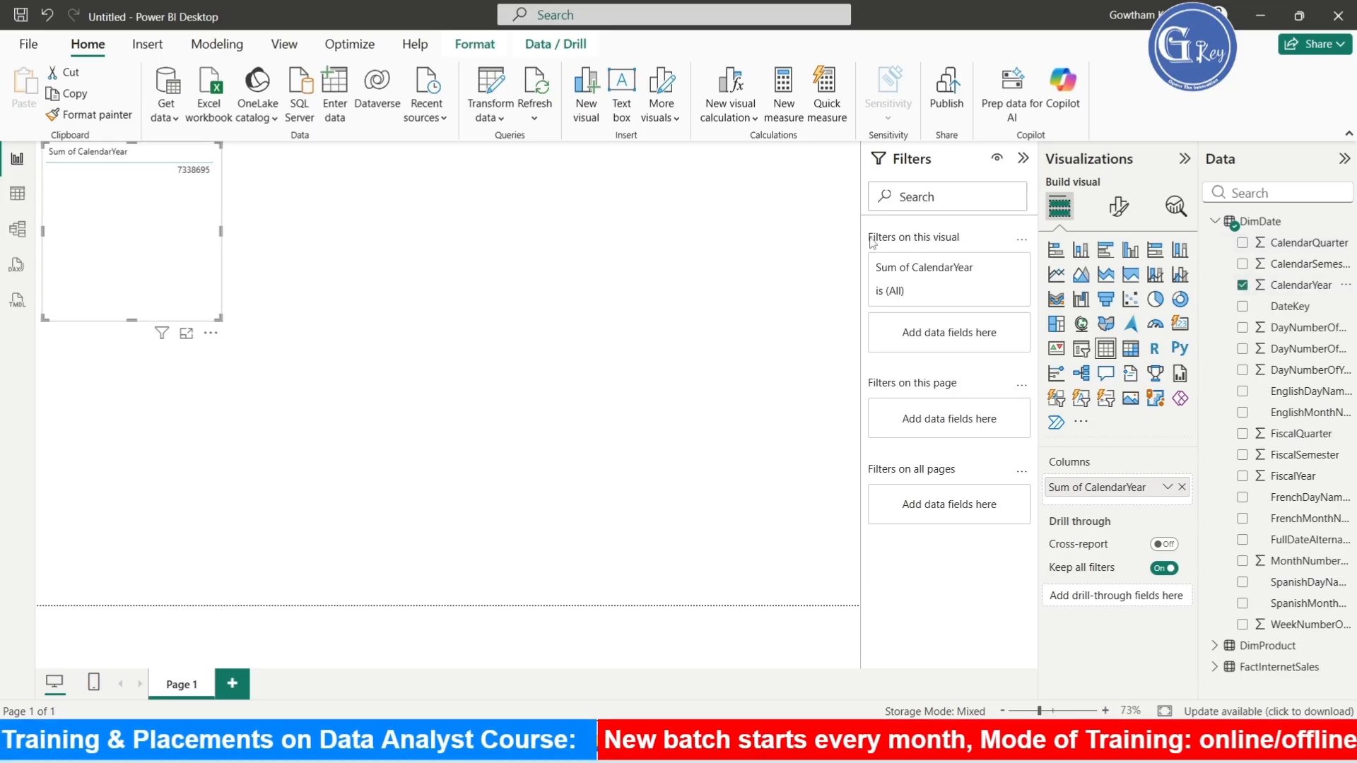
left_click(1243, 285)
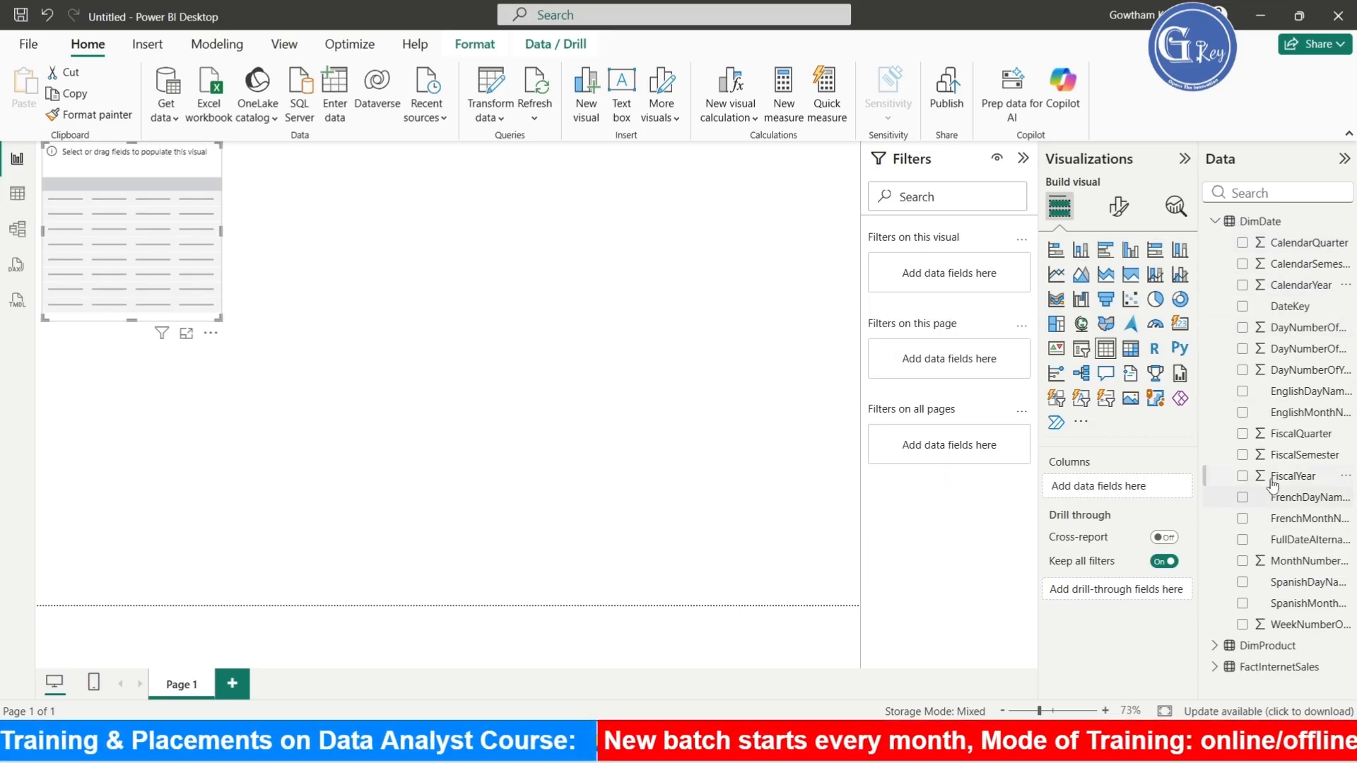
Add the EnglishProductName field from DimProduct to the empty table visual
left_click(1216, 646)
scroll(1331, 558, "down", 3)
scroll(1331, 558, "down", 3)
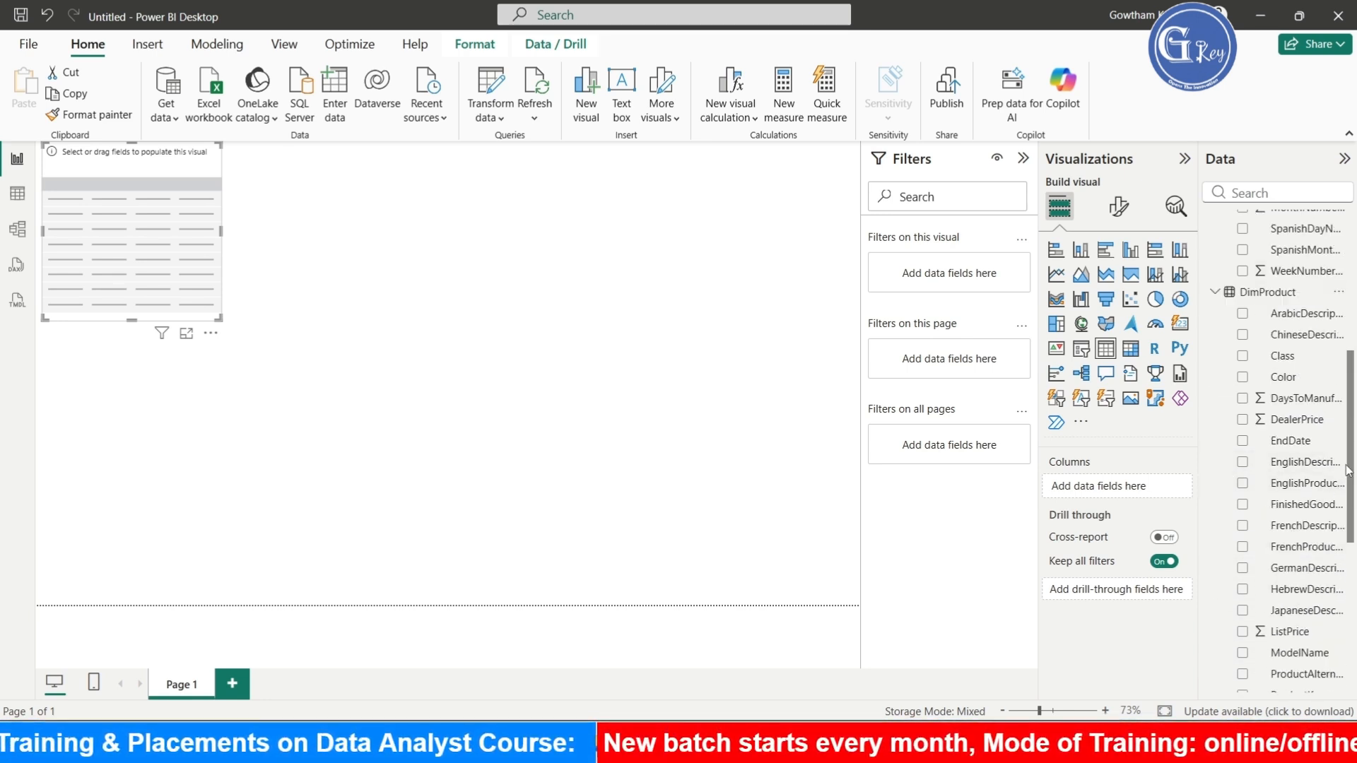
left_click(1242, 483)
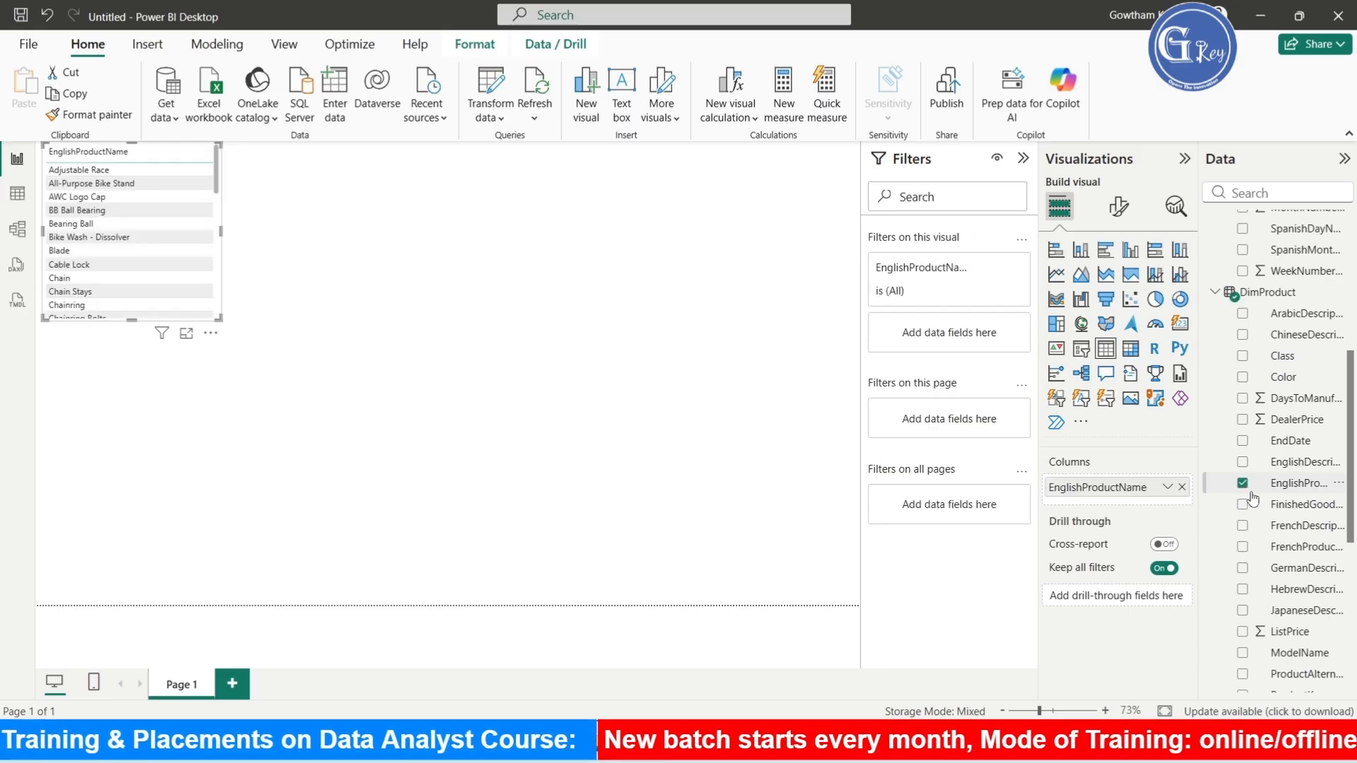
left_click(1216, 292)
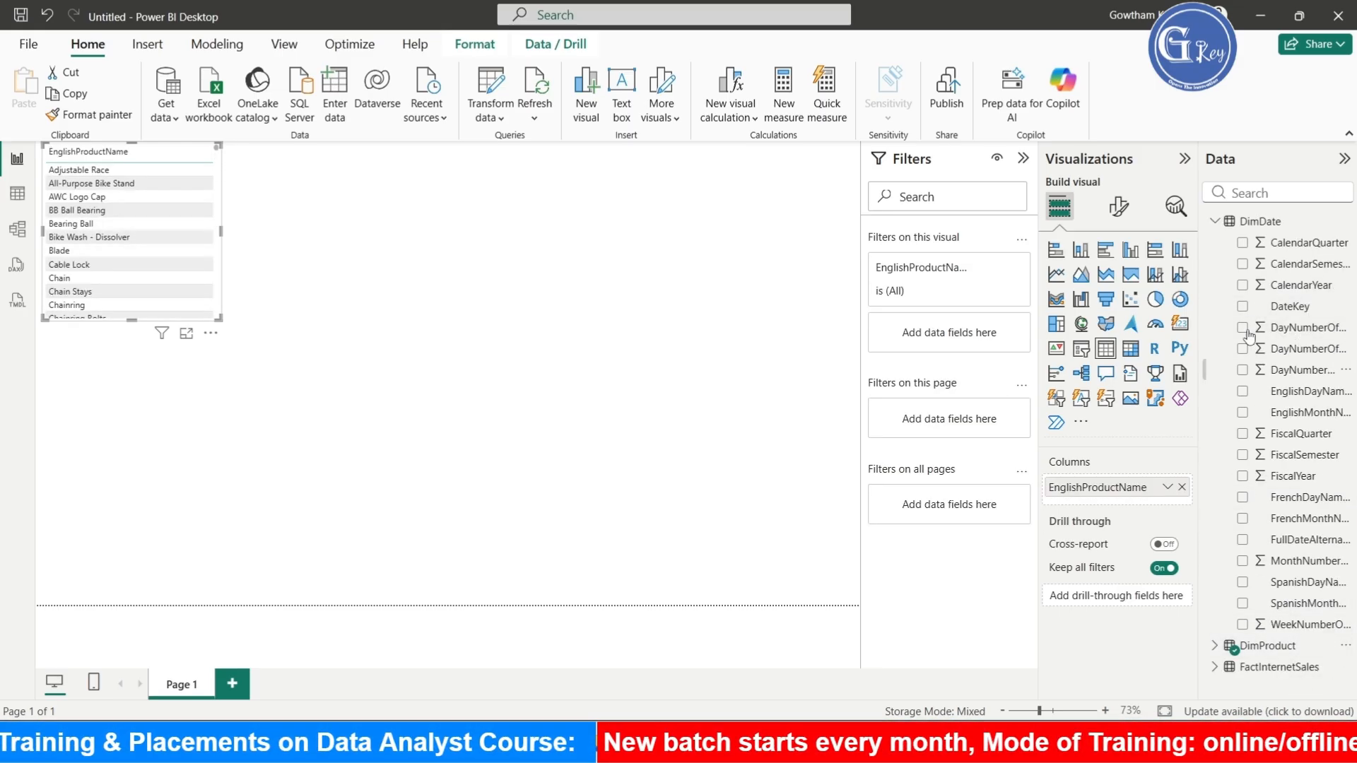
Add the TaxAmt field from FactInternetSales to the table visual and enlarge the visual to fit both columns
left_click(1216, 221)
left_click(1215, 264)
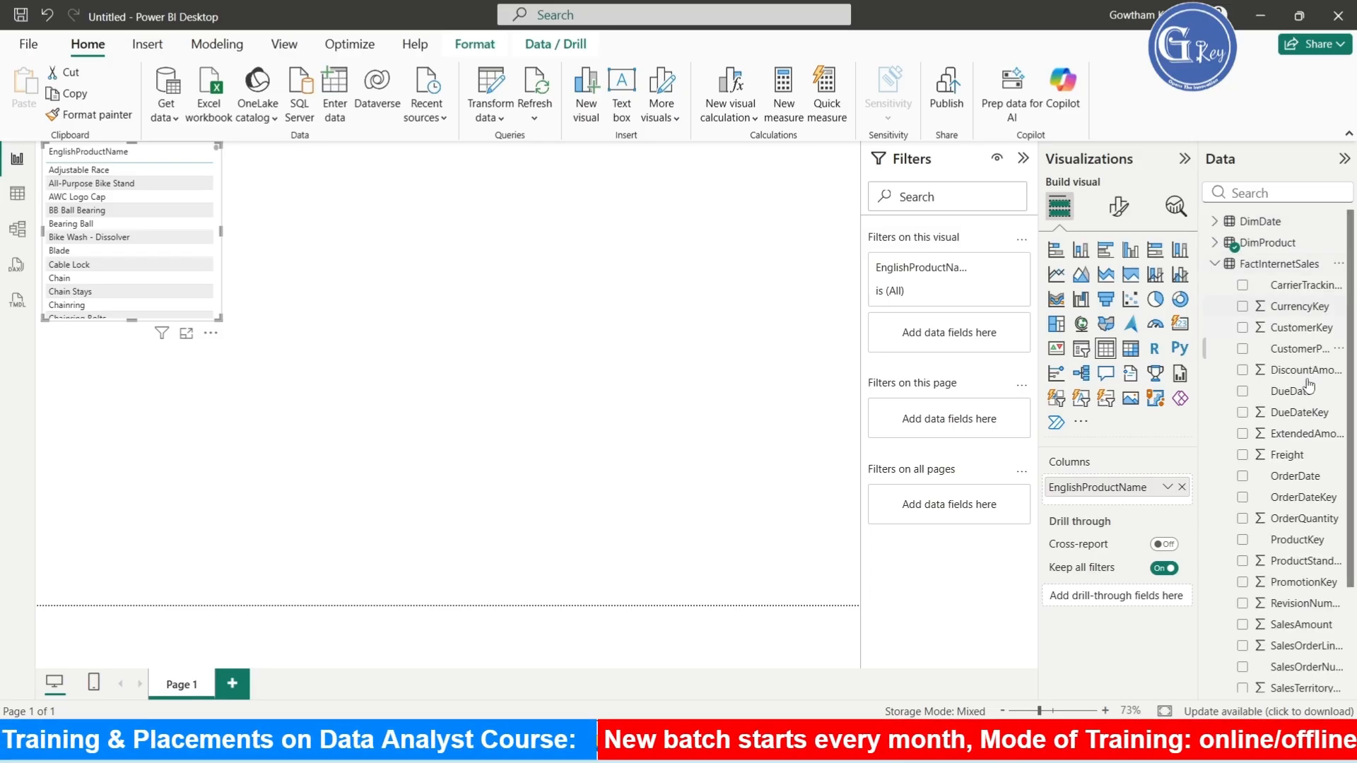
scroll(1329, 514, "down", 2)
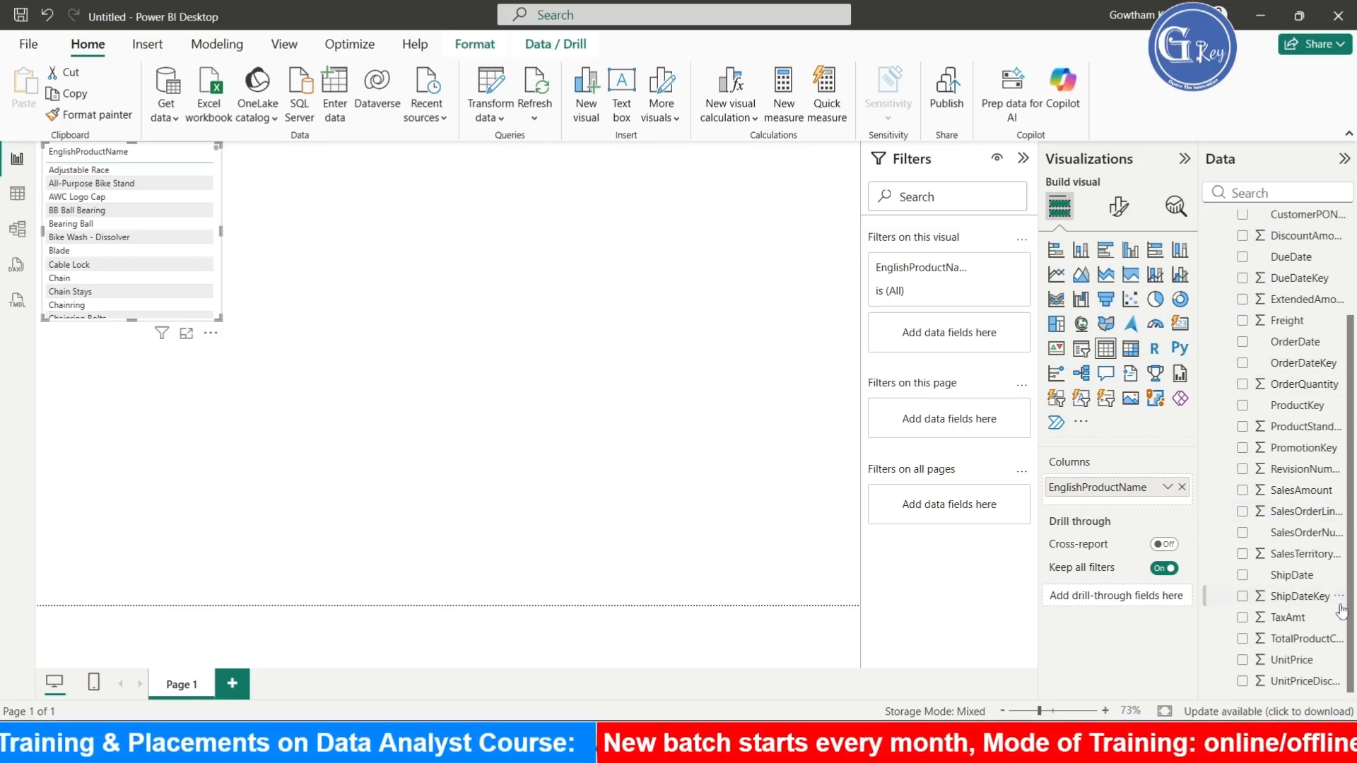
left_click(1243, 617)
left_click_drag(219, 320, 446, 349)
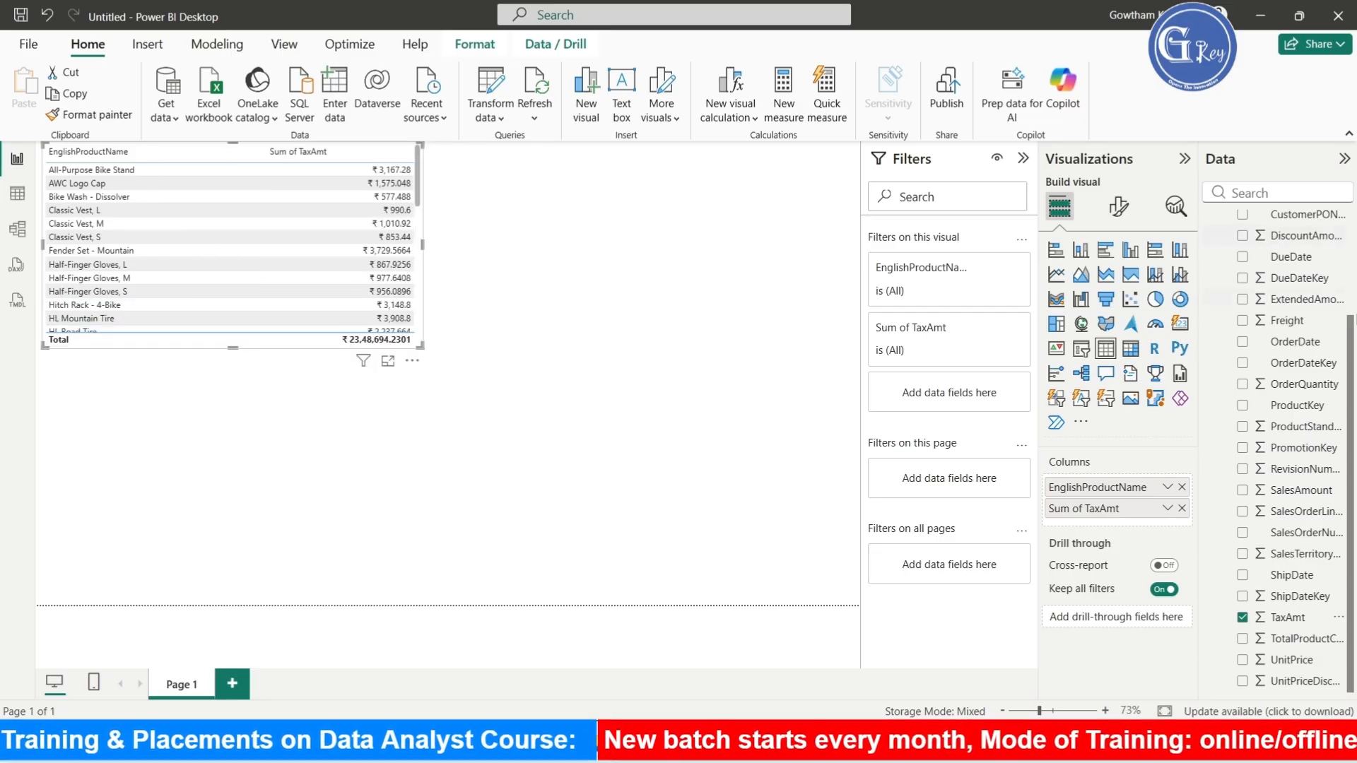
Add the DayNumberOfMonth field from DimDate to the table visual as a third column
scroll(1247, 275, "up", 4)
left_click(1215, 263)
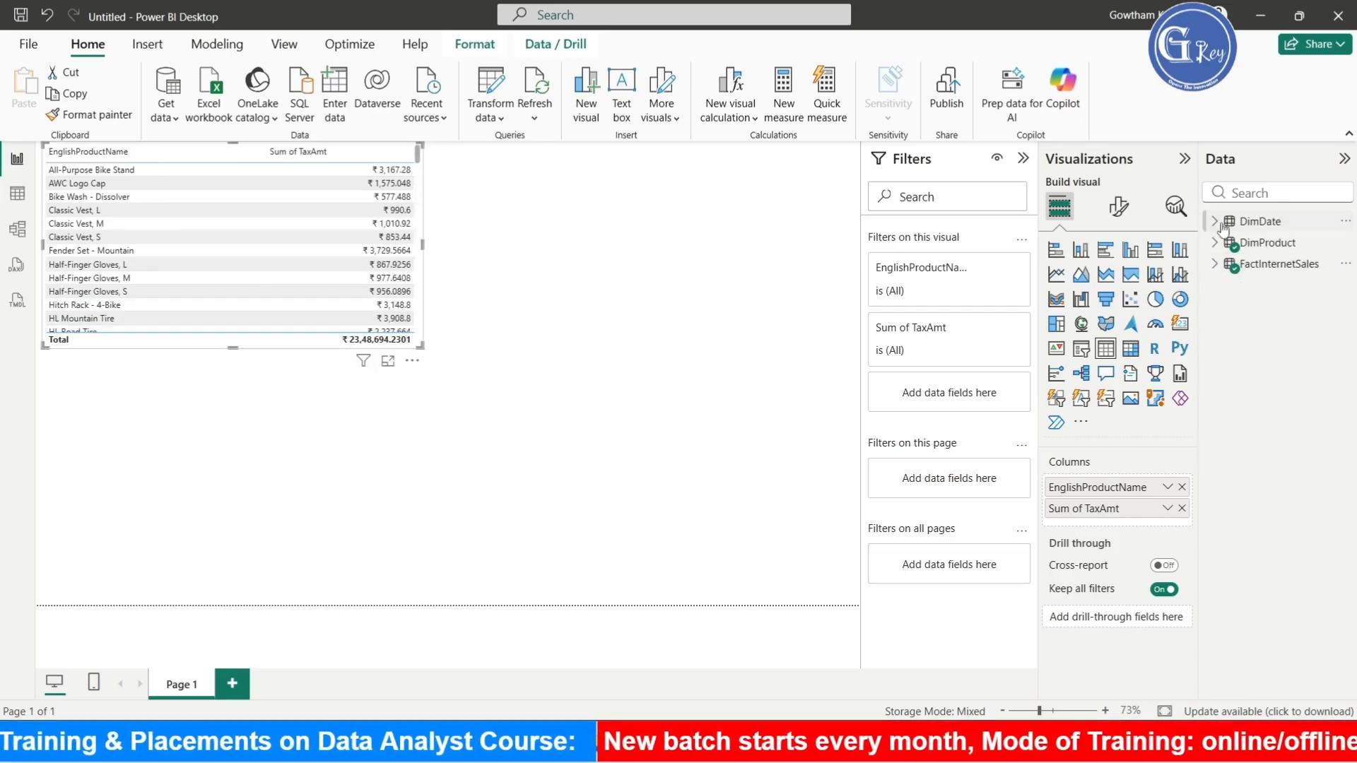
left_click(1215, 221)
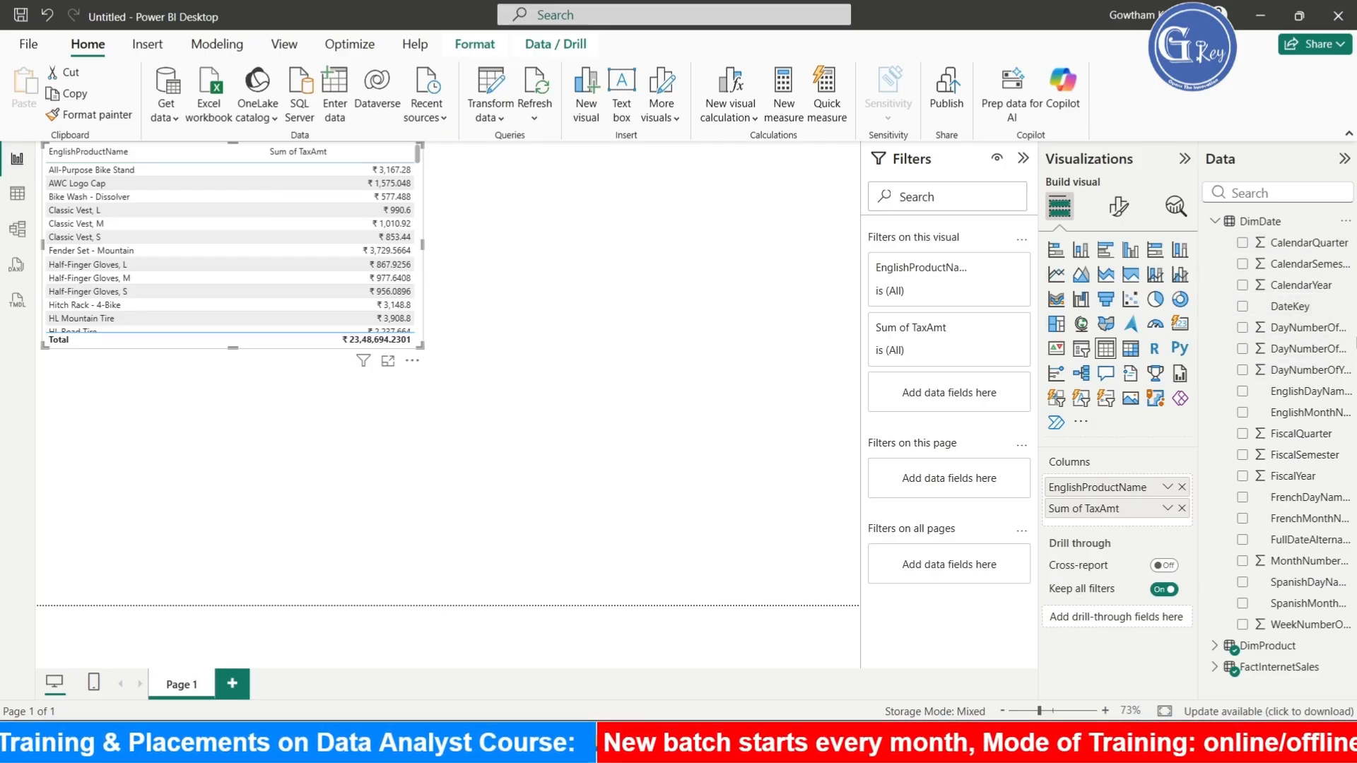
left_click(1243, 328)
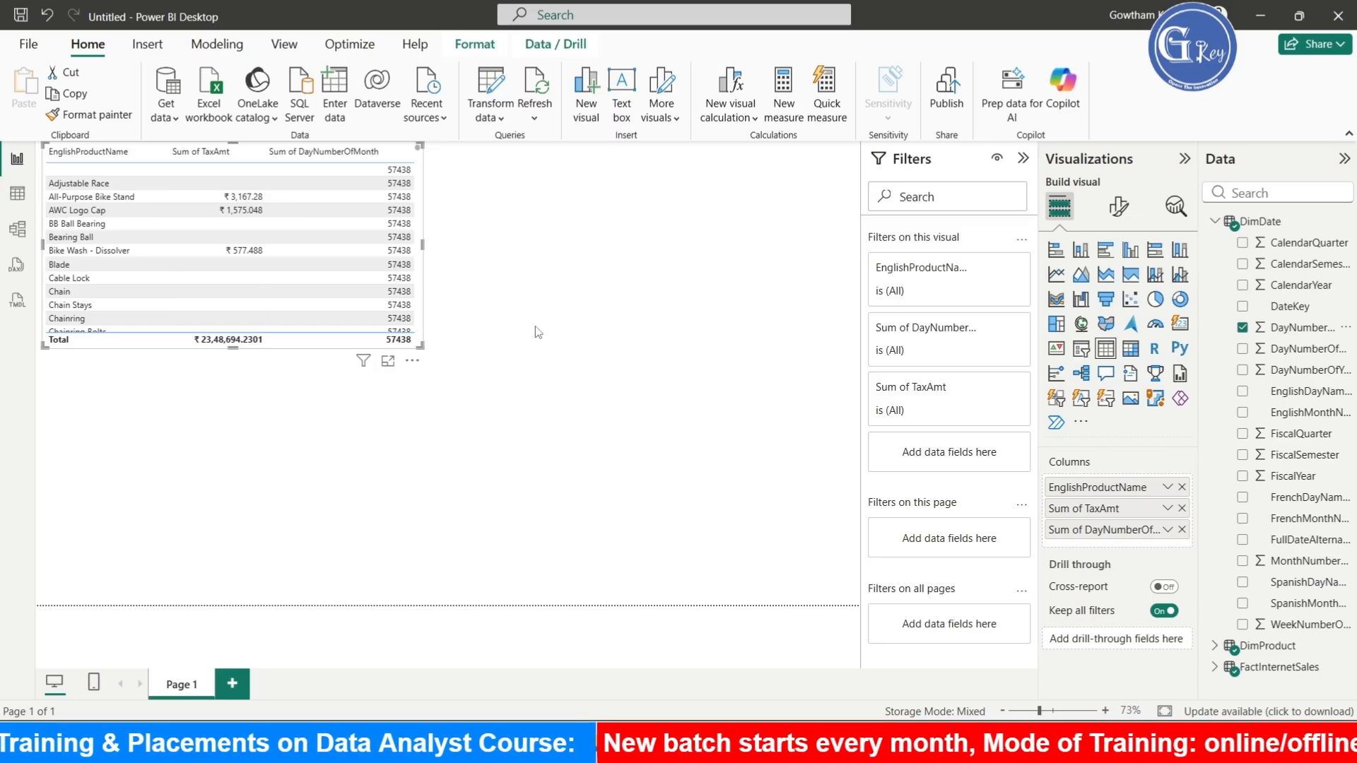
left_click(1215, 222)
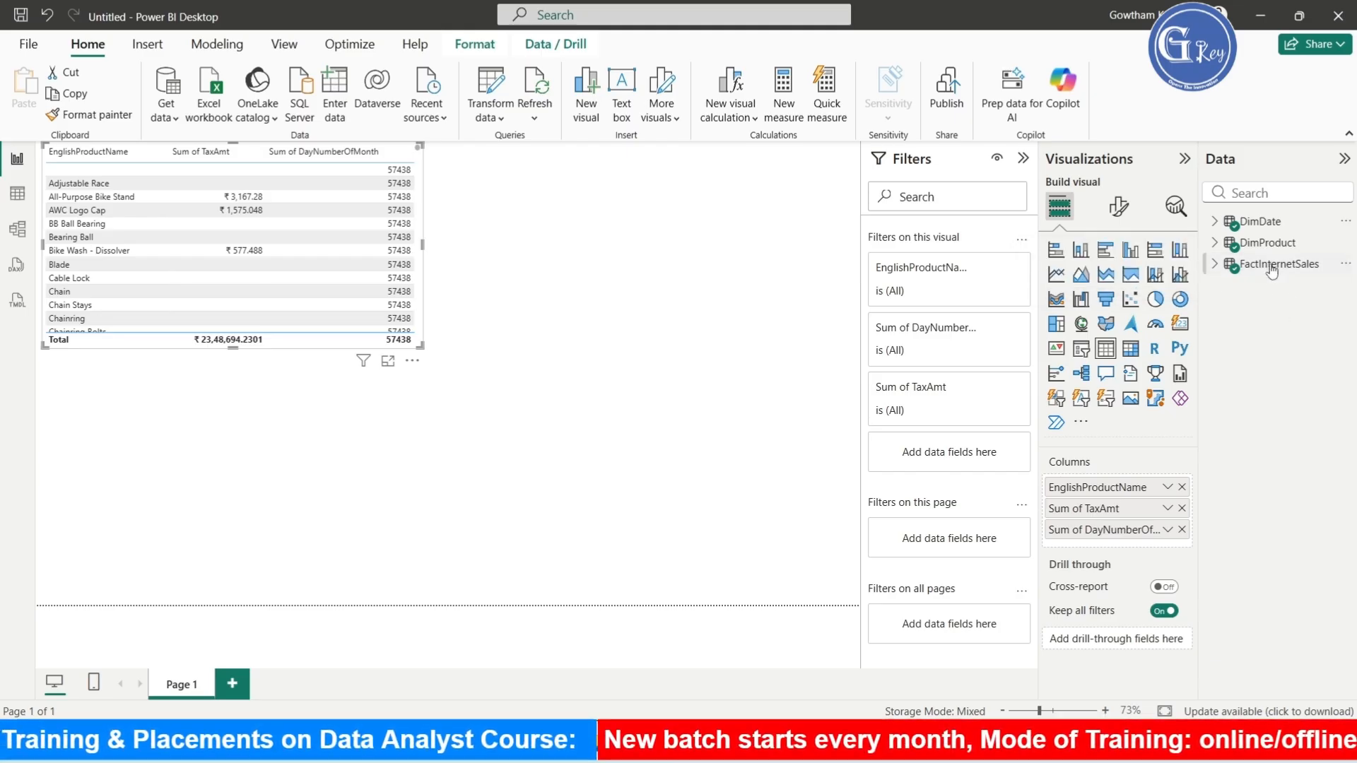
Check the storage mode, hidden setting and table options of sales_Fact in the model diagram and return to the report page
left_click(17, 230)
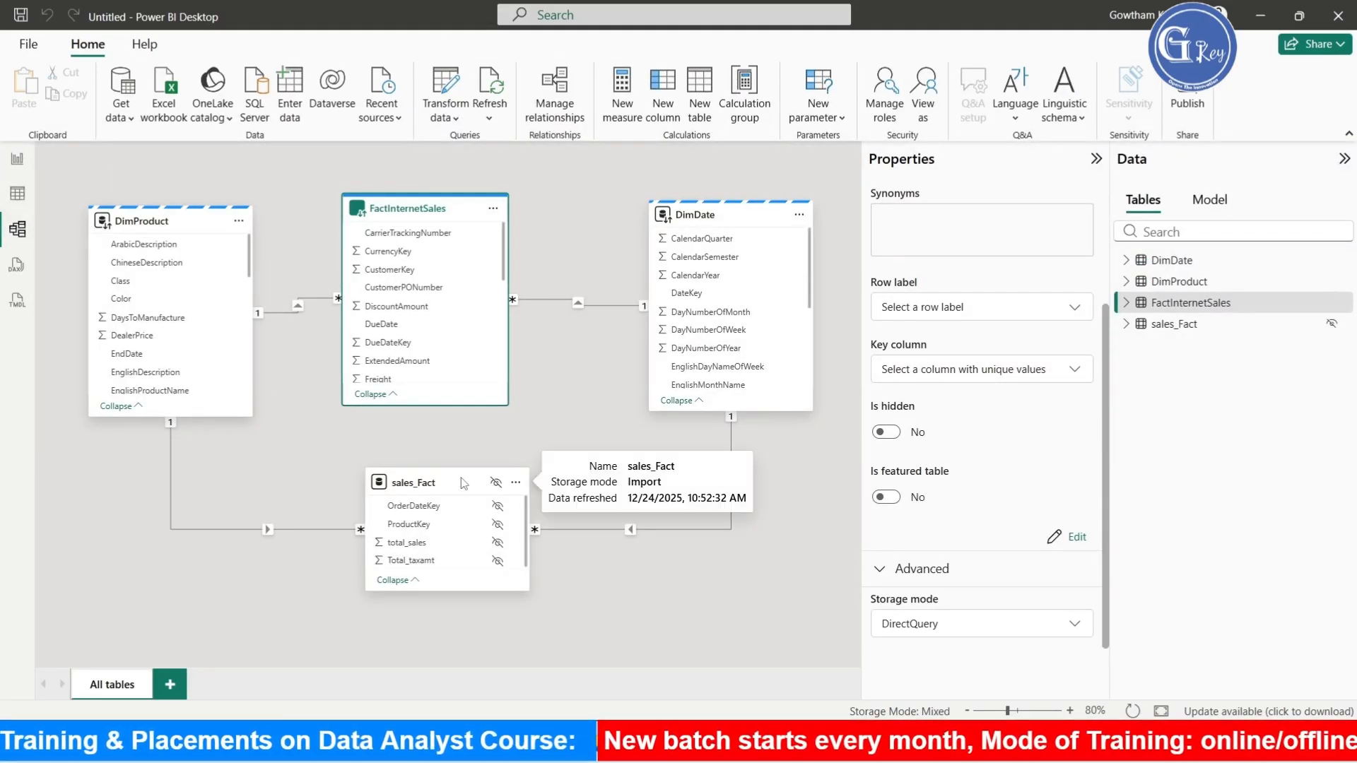
left_click(486, 484)
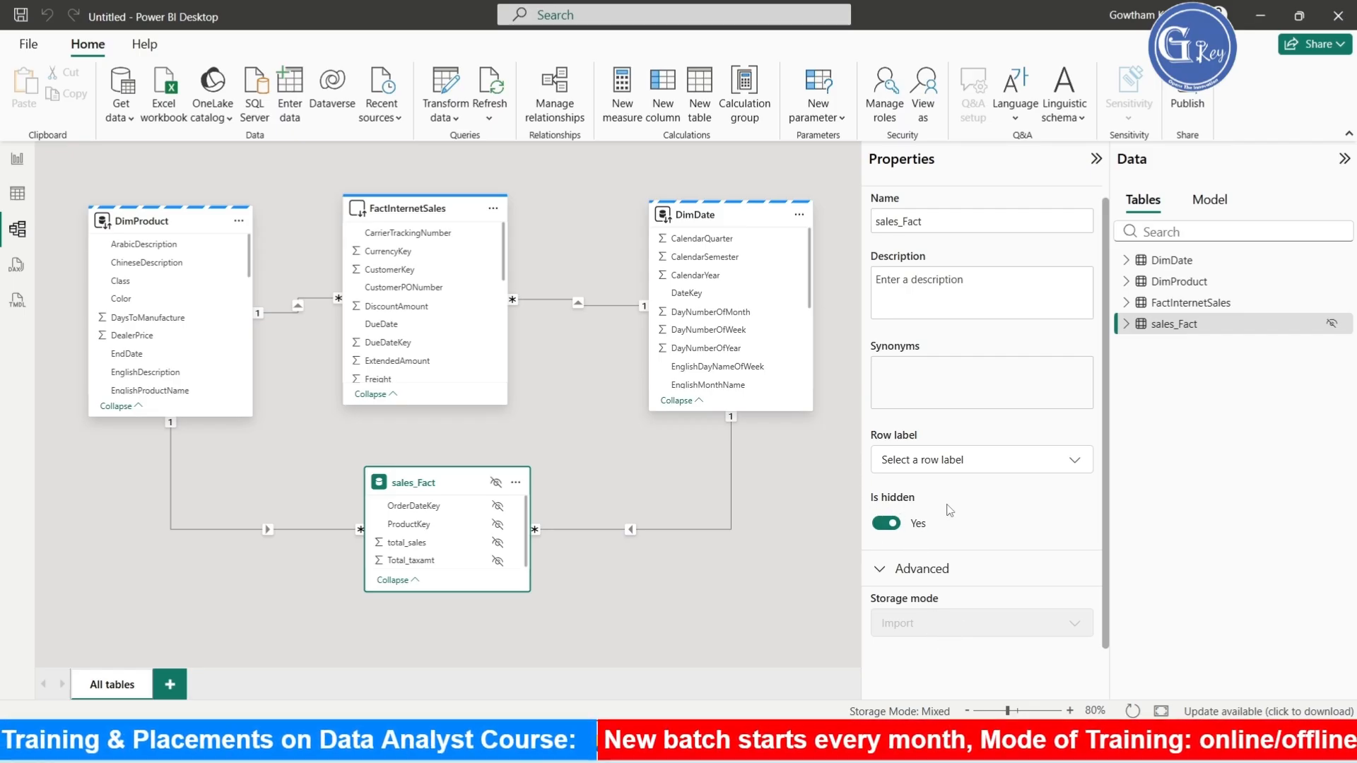
mouse_move(451, 493)
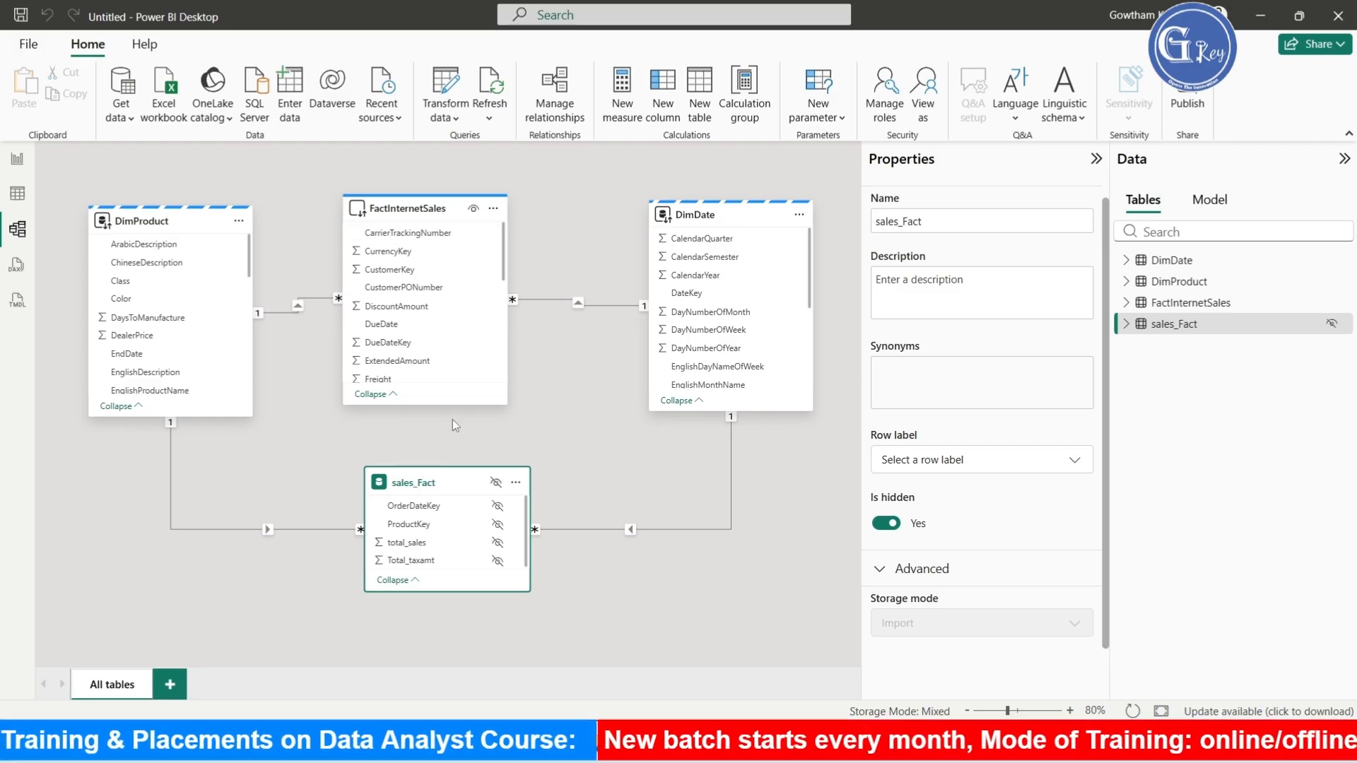
right_click(440, 481)
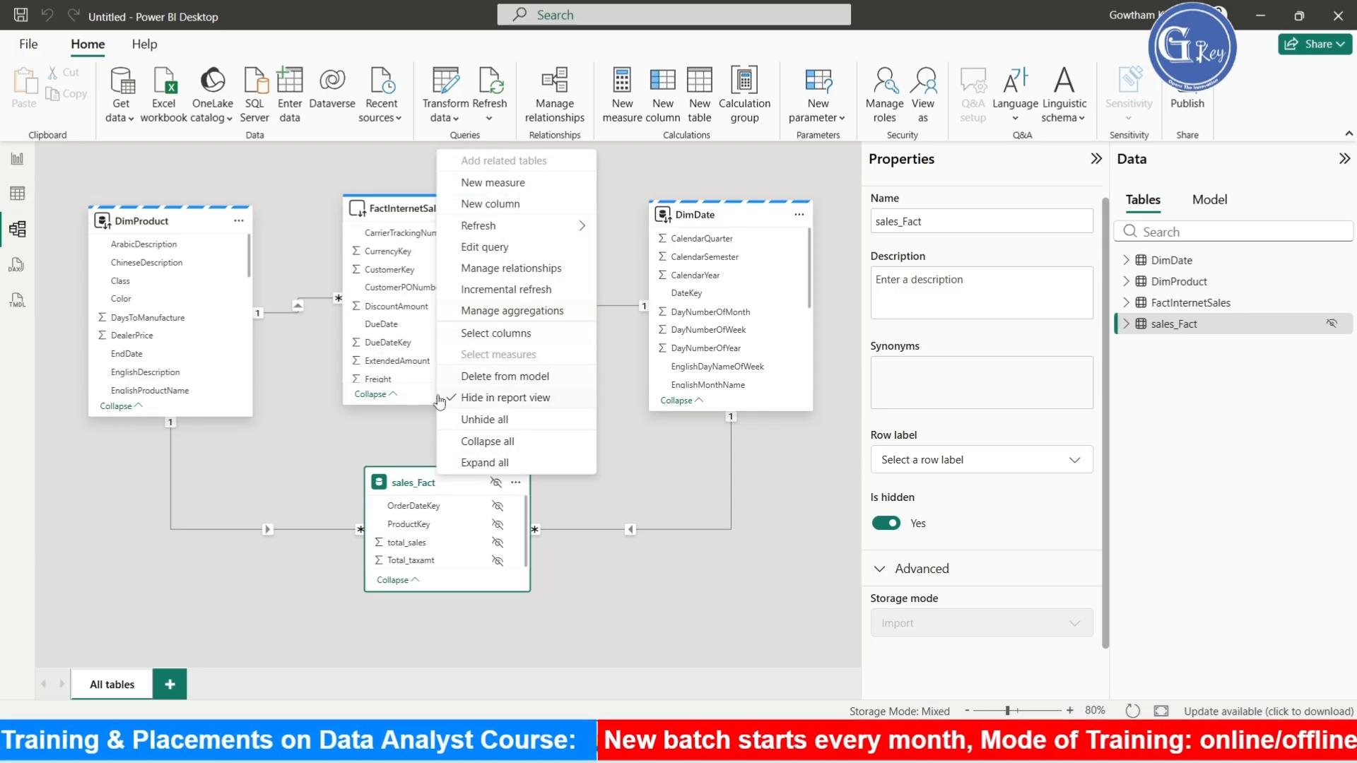
left_click(293, 444)
left_click(17, 159)
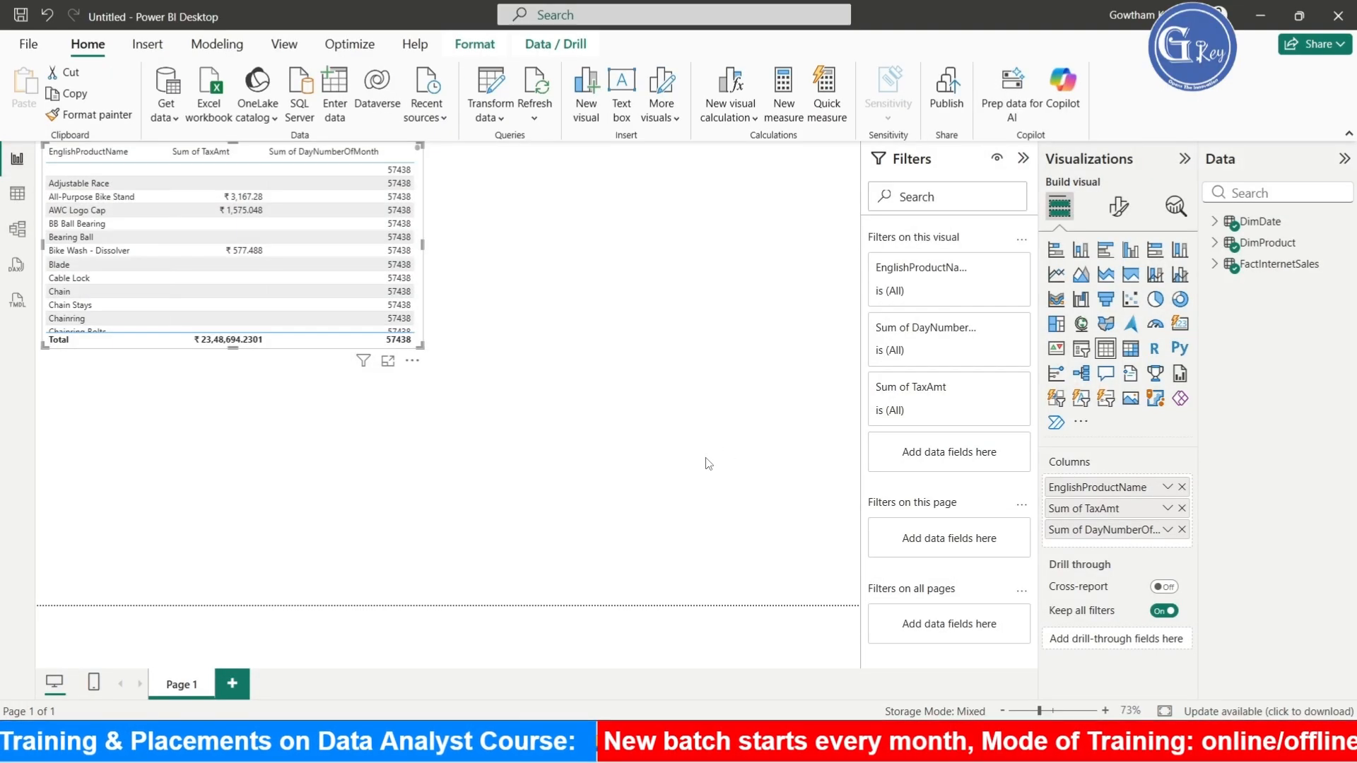